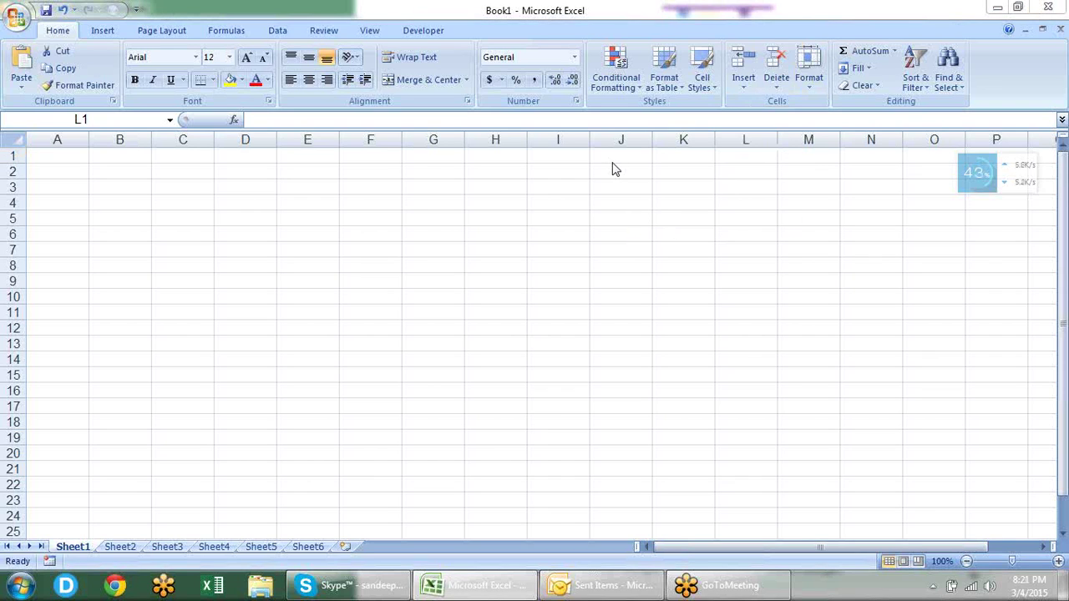
# Apply All Borders to E3:G9 to form the first gridded table
pyautogui.click(374, 175)
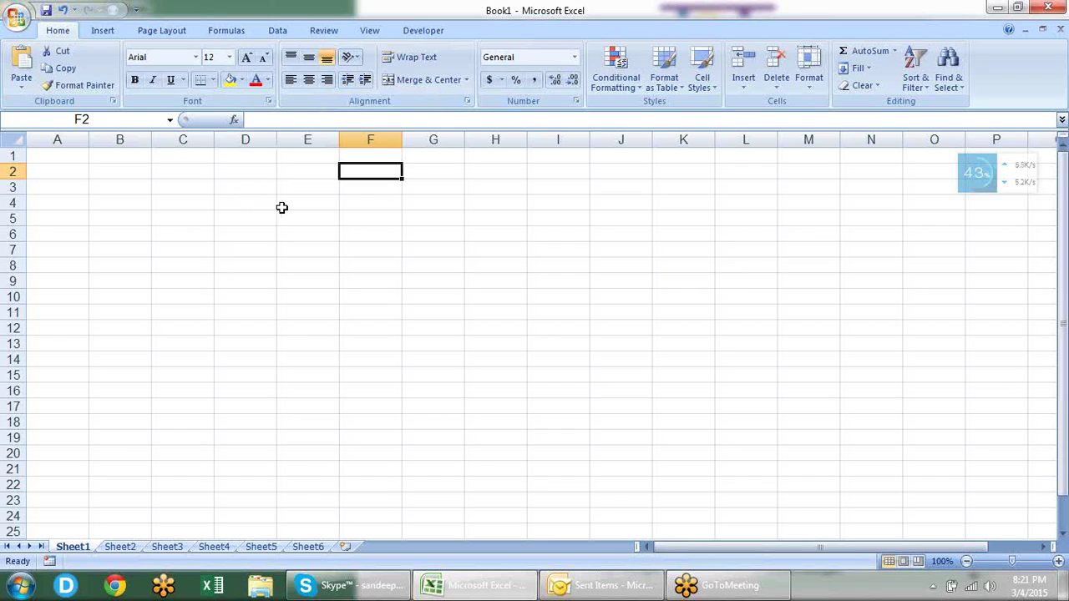
pyautogui.press('alt')
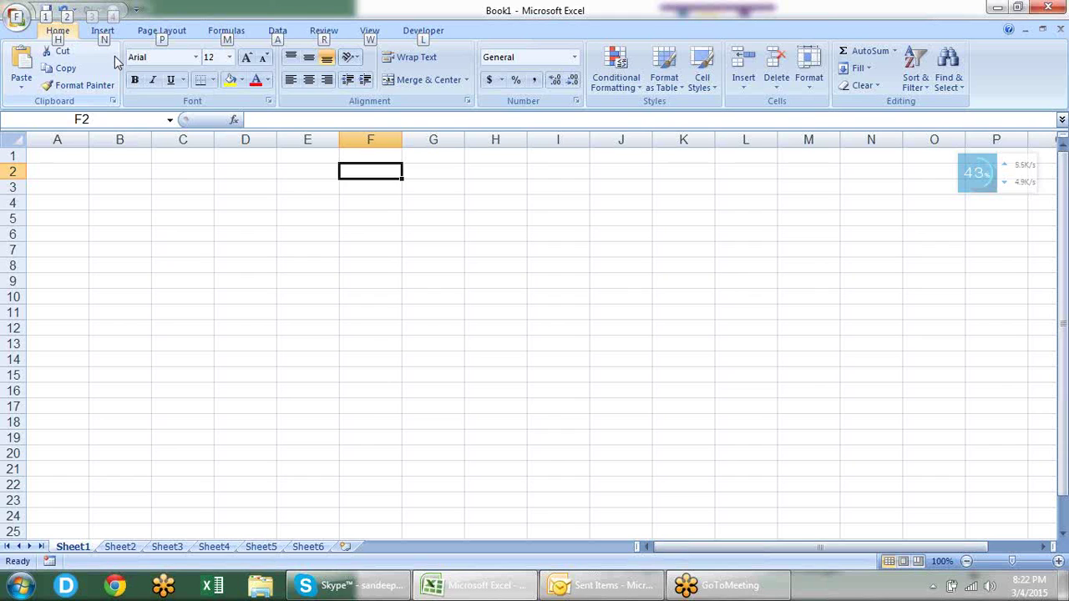
pyautogui.click(377, 223)
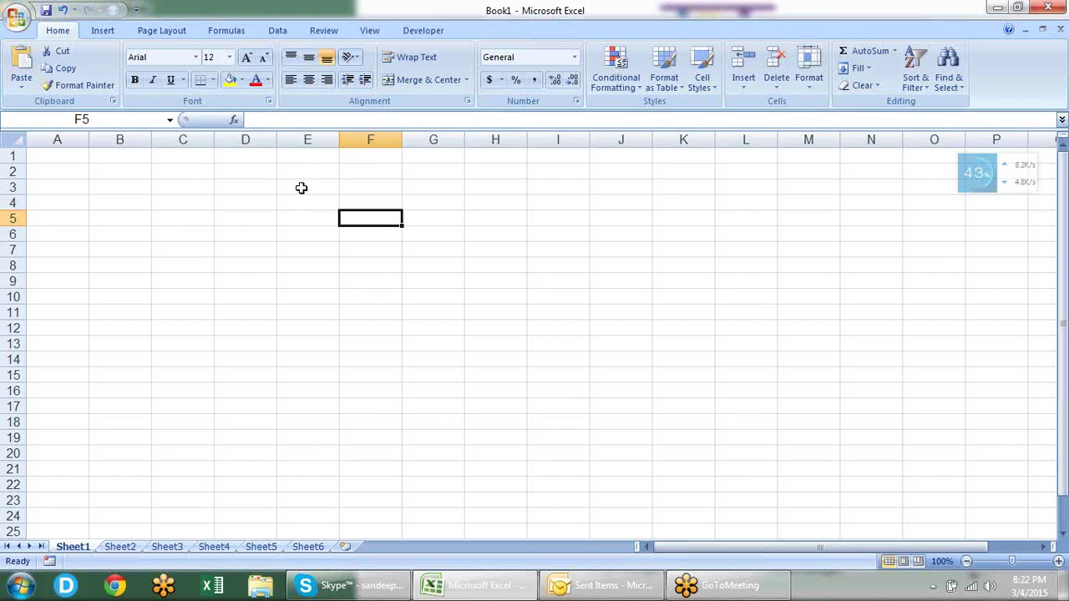
pyautogui.moveTo(302, 188); pyautogui.dragTo(461, 285)
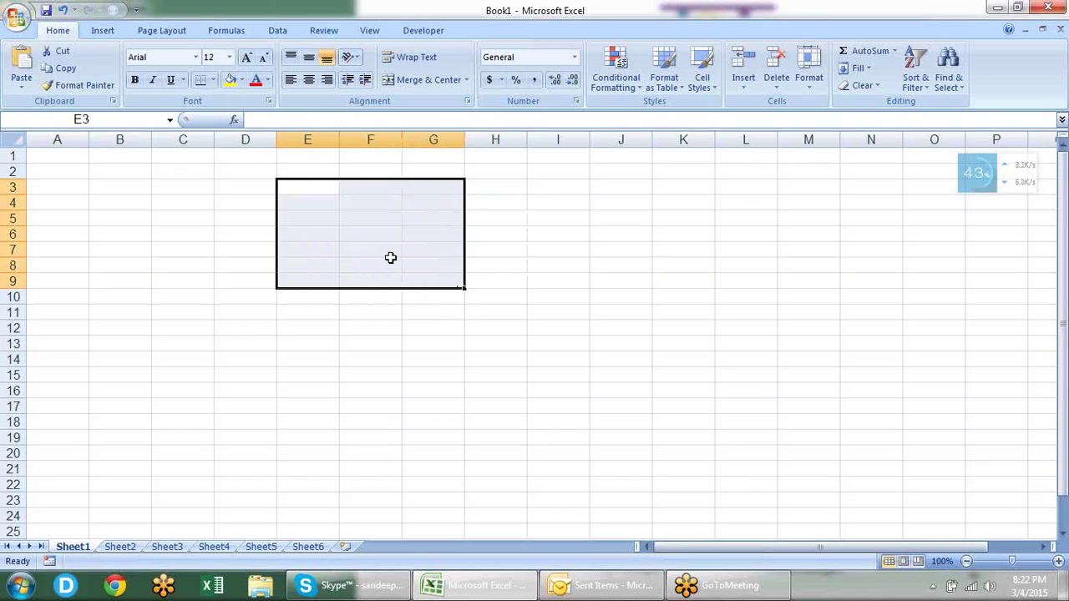
pyautogui.click(214, 81)
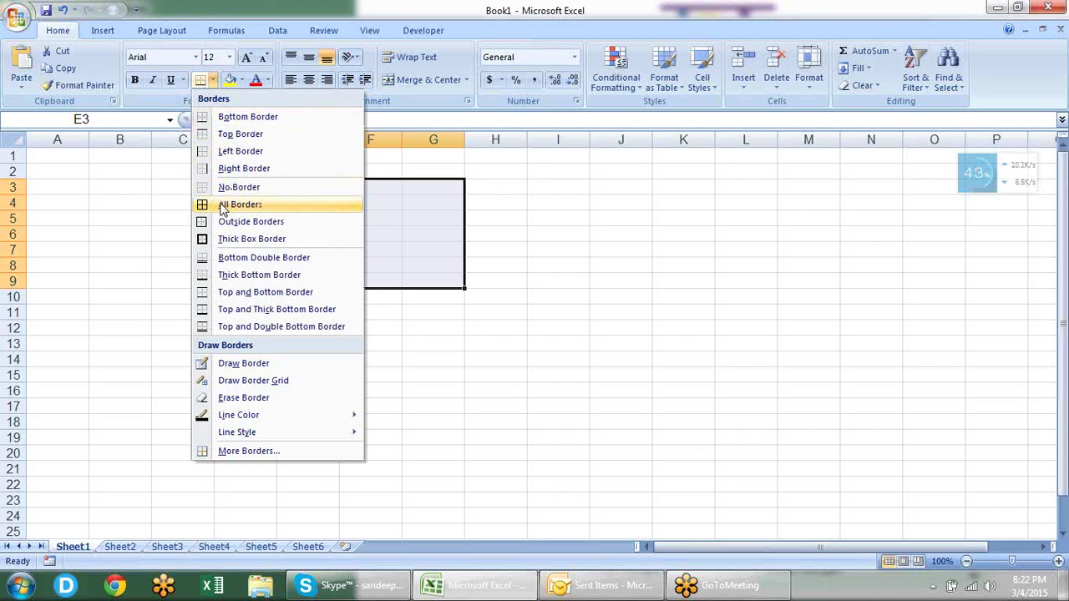
pyautogui.click(222, 207)
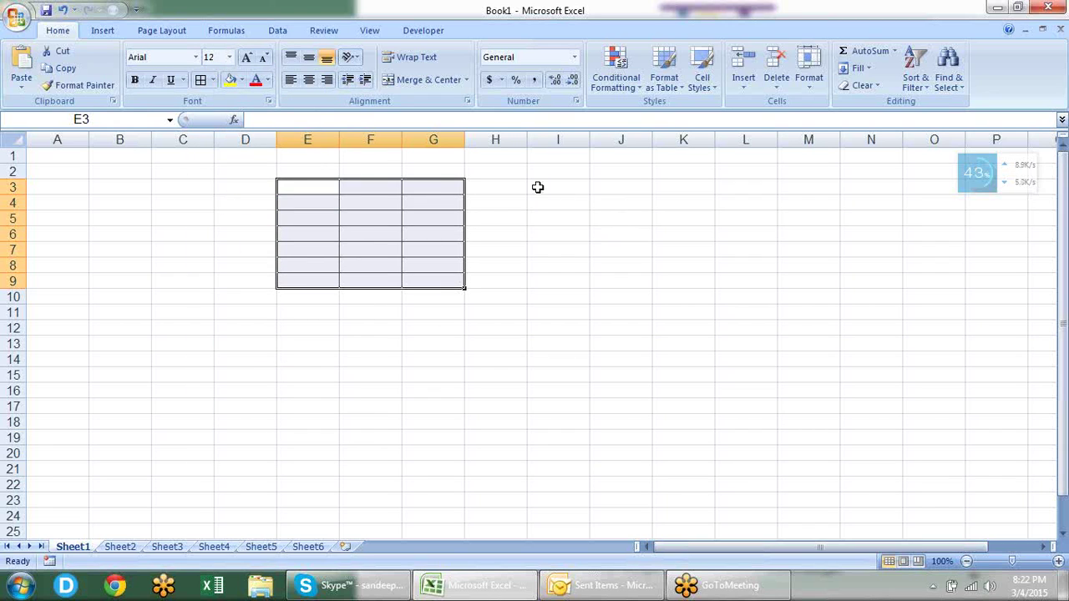
pyautogui.moveTo(538, 187); pyautogui.dragTo(702, 277)
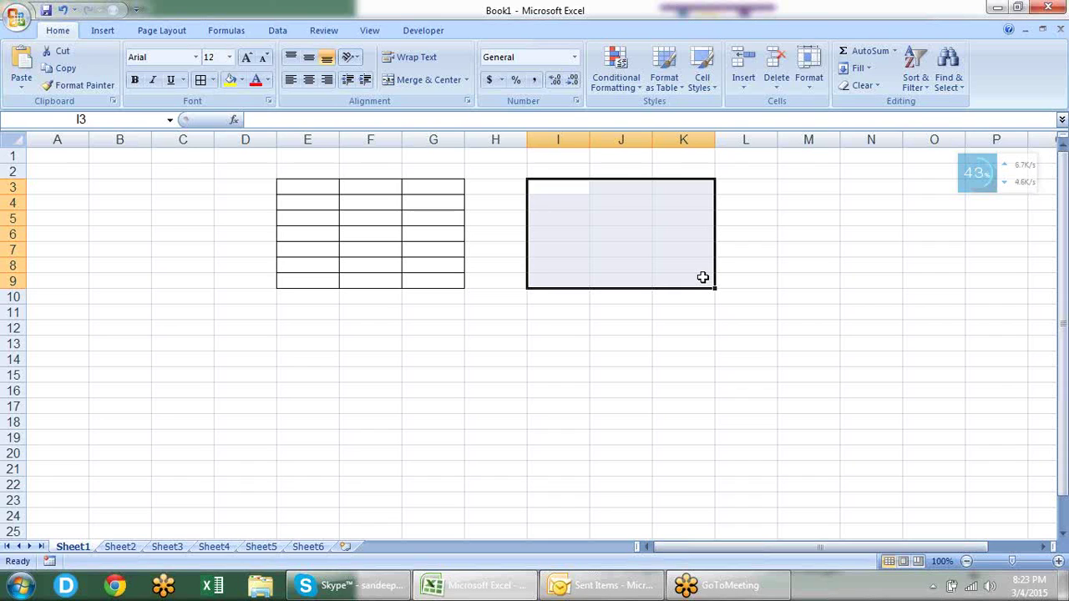
# Give I3:K9 All Borders through the Alt, H, B, A shortcut
pyautogui.press('alt')
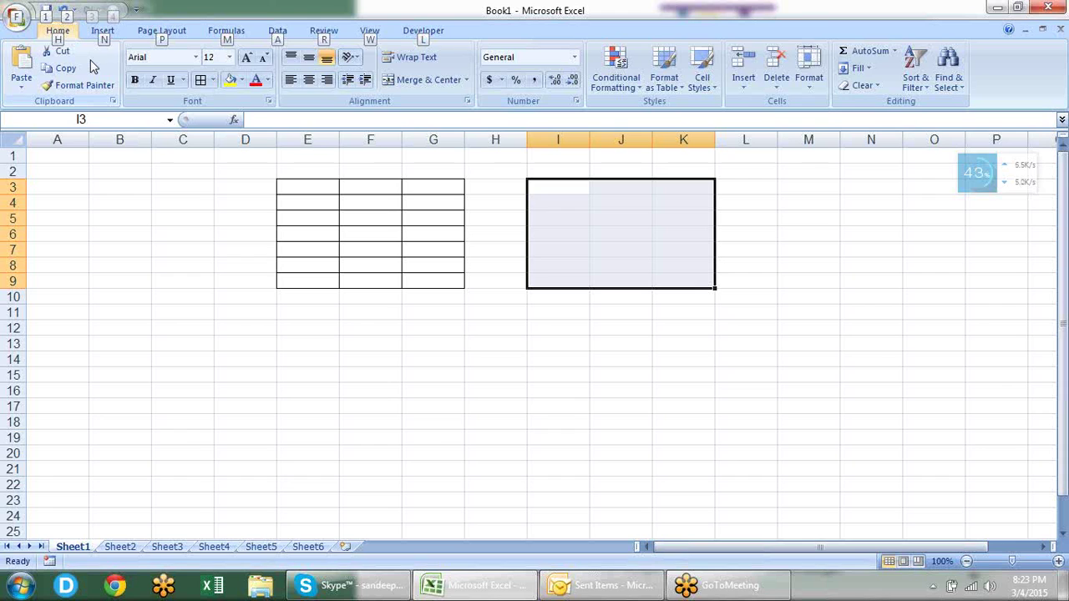
pyautogui.press('h')
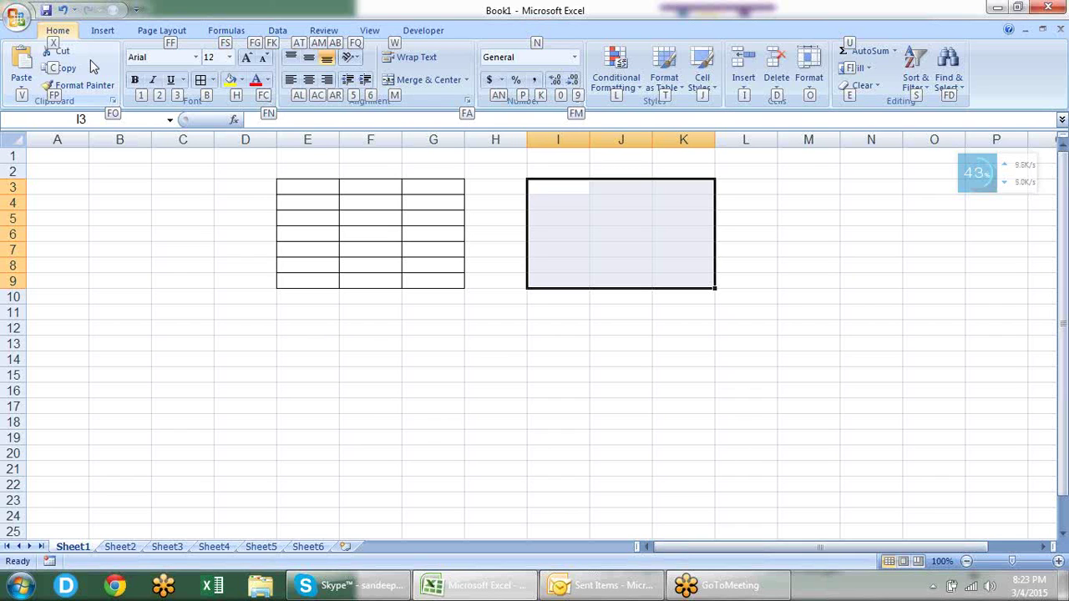
pyautogui.press('b')
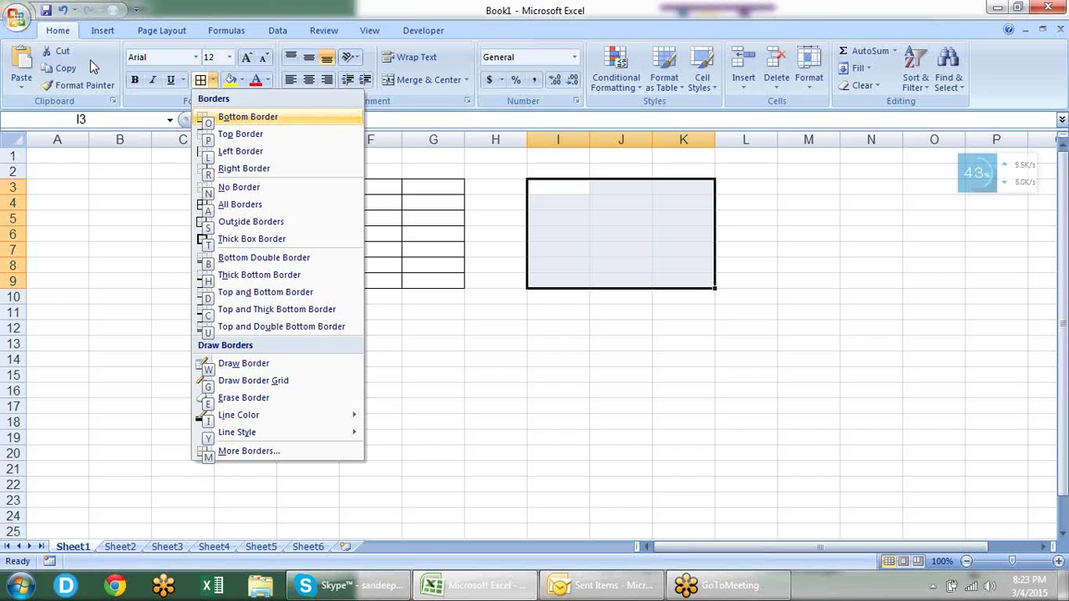
pyautogui.press('a')
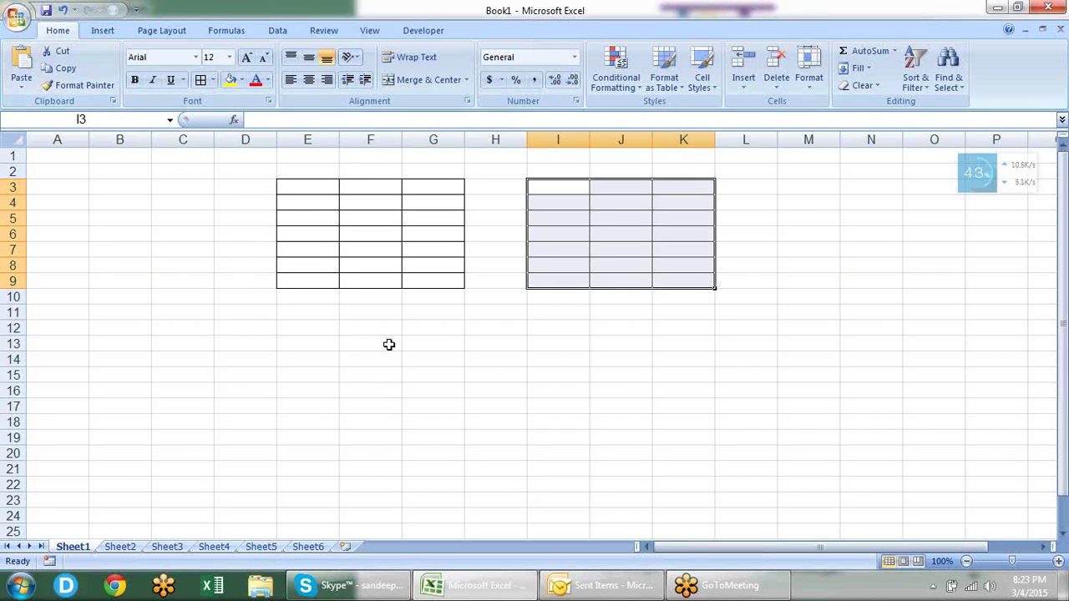
pyautogui.moveTo(390, 315); pyautogui.dragTo(536, 435)
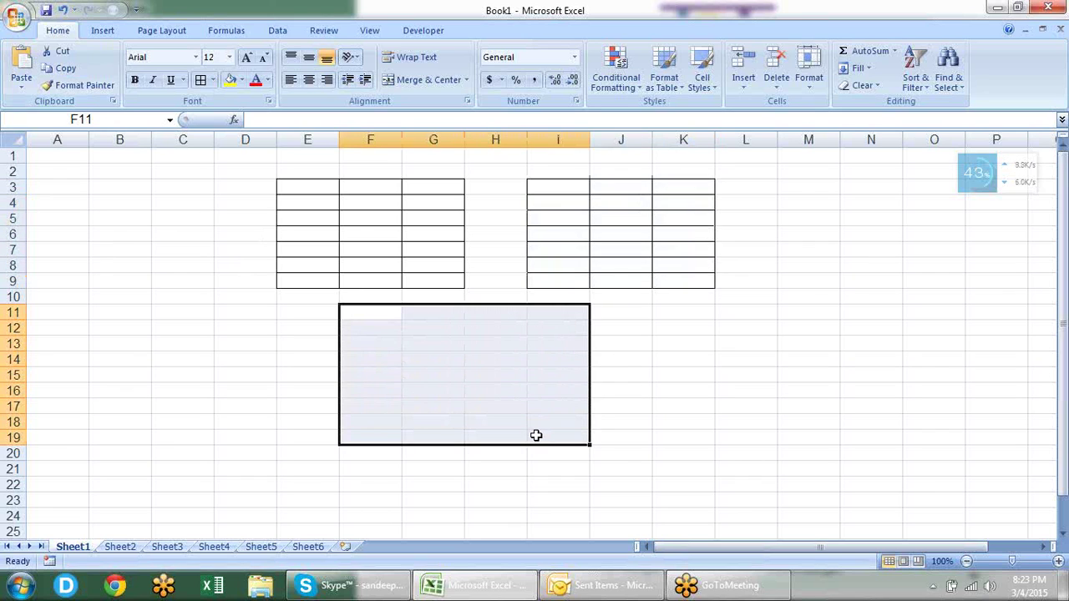
# Apply All Borders to F11:I19, forming a third table below the first two
pyautogui.press('alt')
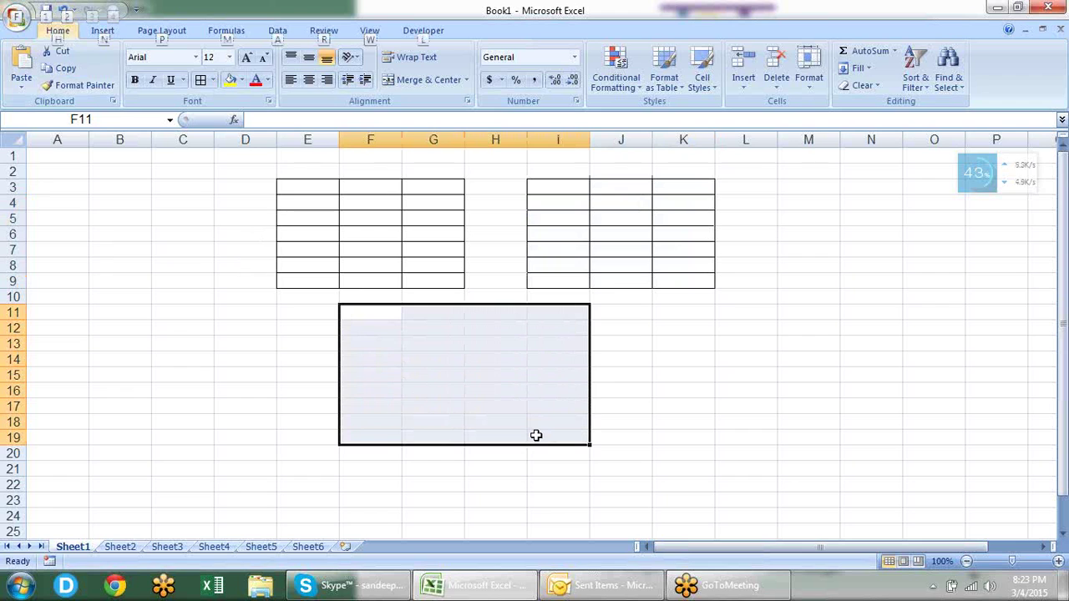
pyautogui.press('h')
pyautogui.press('b')
pyautogui.press('a')
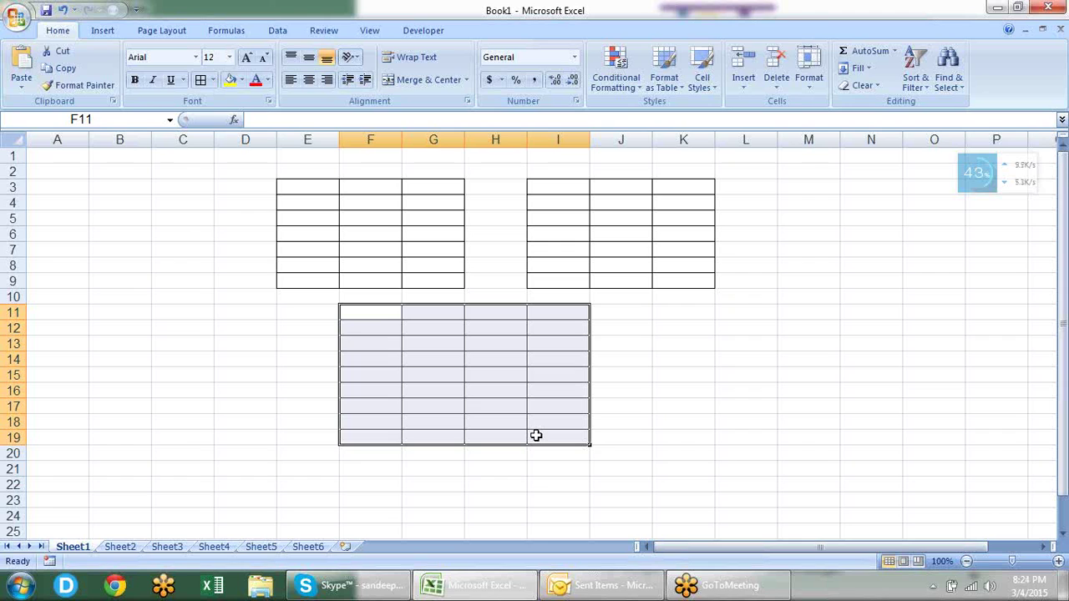
pyautogui.click(235, 360)
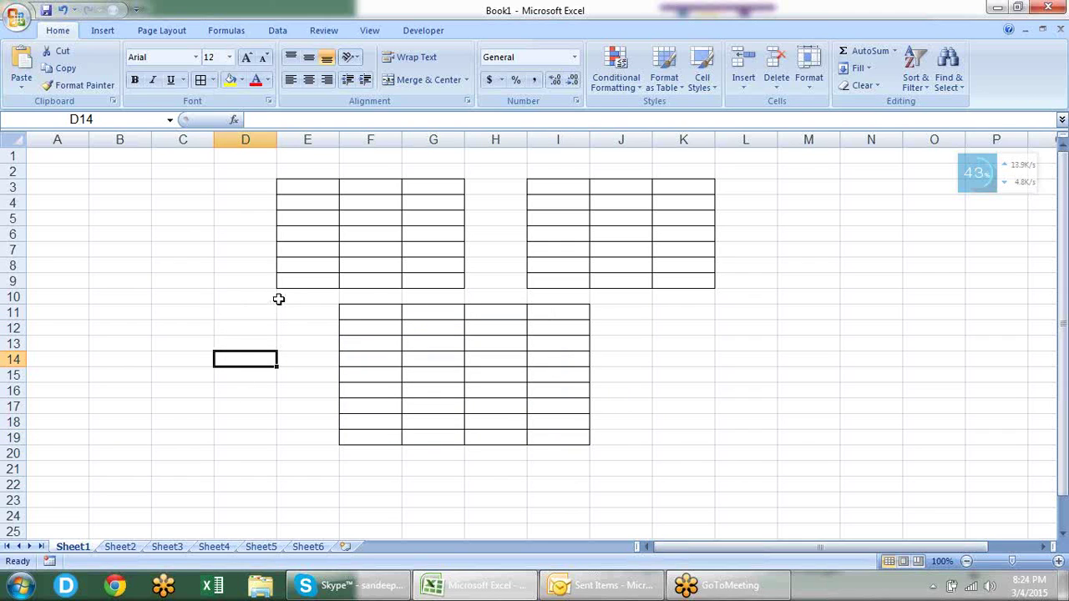
pyautogui.moveTo(396, 339); pyautogui.dragTo(494, 392)
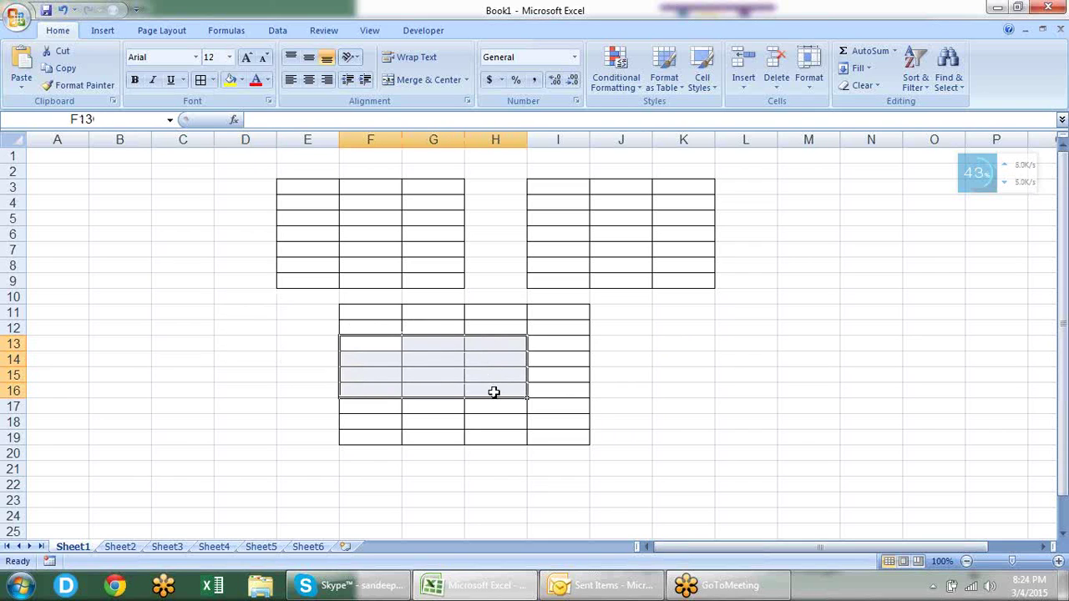
# Merge F13:H16 into a single cell using Merge Cells
pyautogui.press('alt')
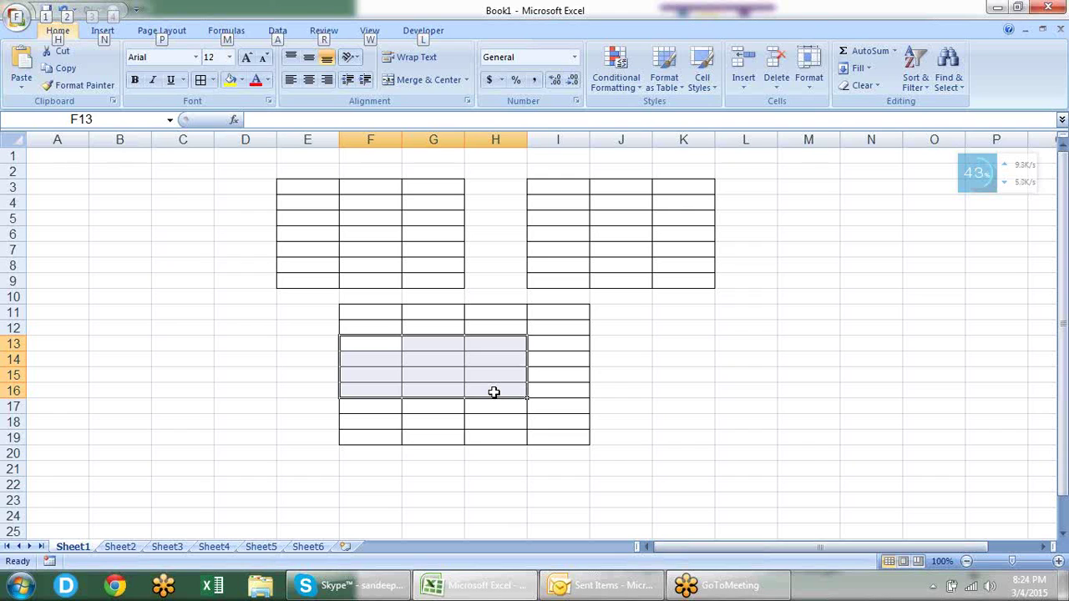
pyautogui.press('h')
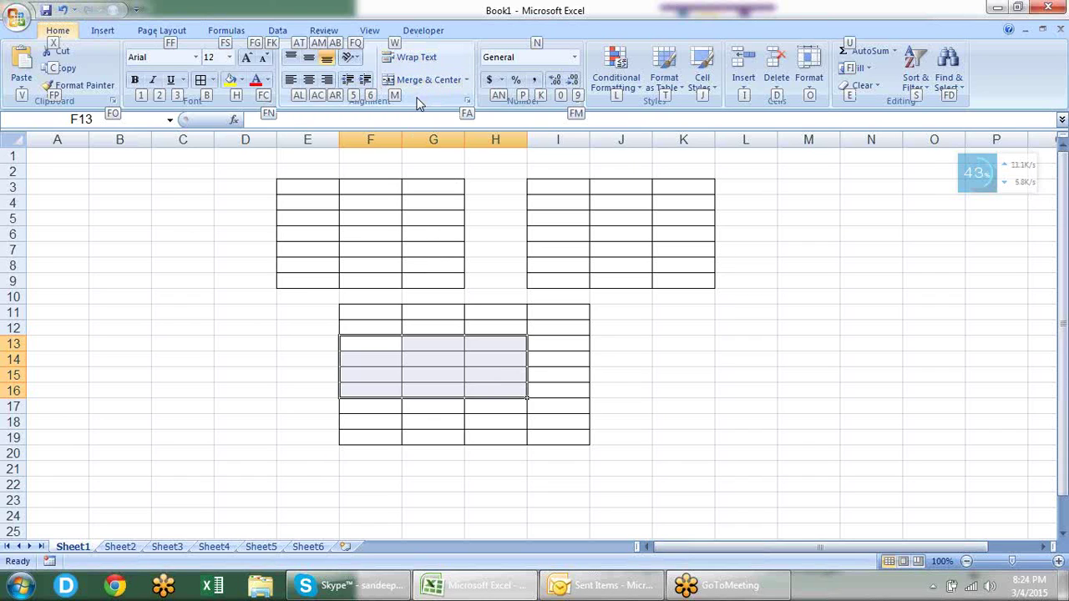
pyautogui.press('m')
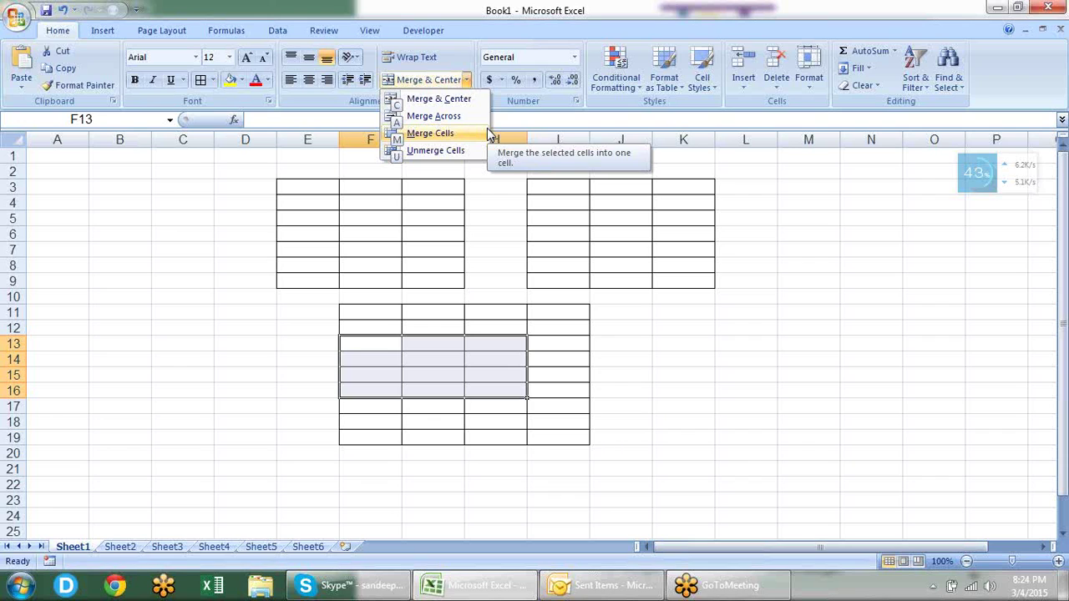
pyautogui.click(488, 130)
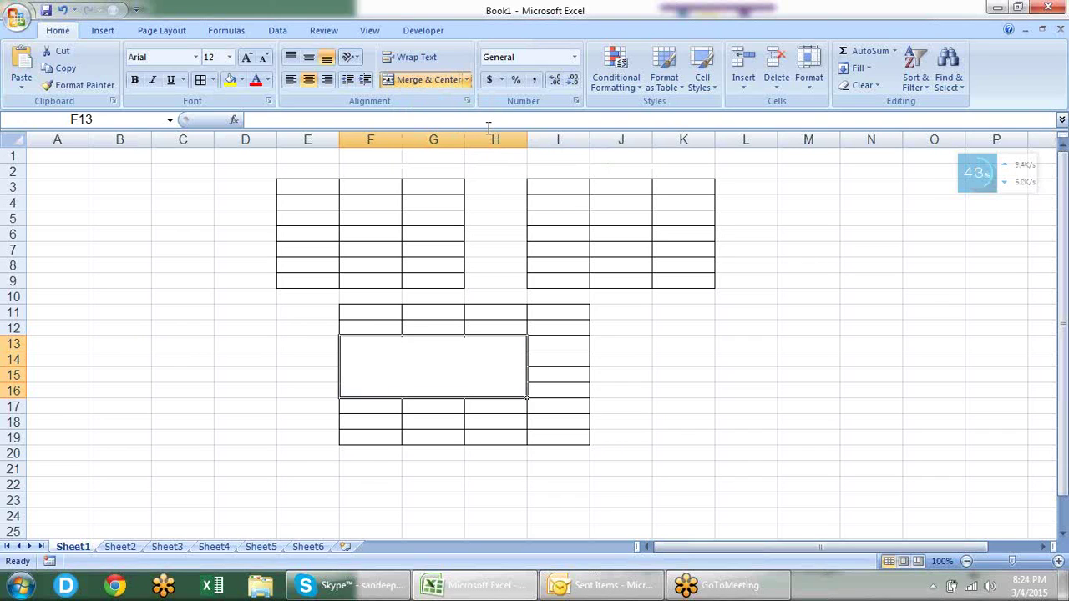
pyautogui.moveTo(92, 306)
pyautogui.mouseDown()
pyautogui.moveTo(226, 419)
pyautogui.moveTo(207, 408)
pyautogui.mouseUp()
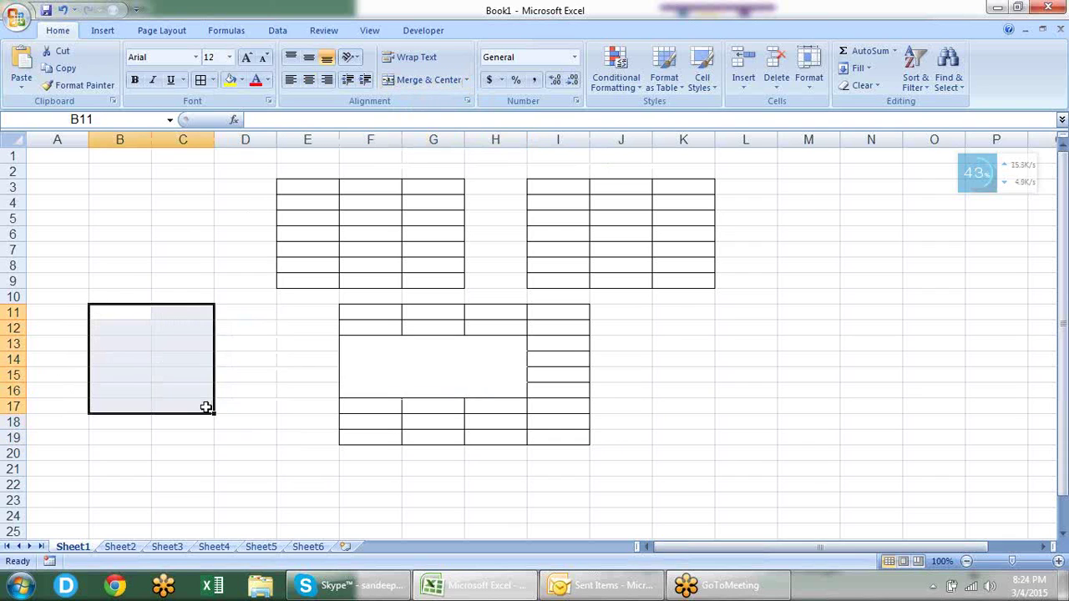
# Apply All Borders to B11:C17 as a fourth two-column table
pyautogui.hotkey('alt', 'h')
pyautogui.press('b')
pyautogui.press('a')
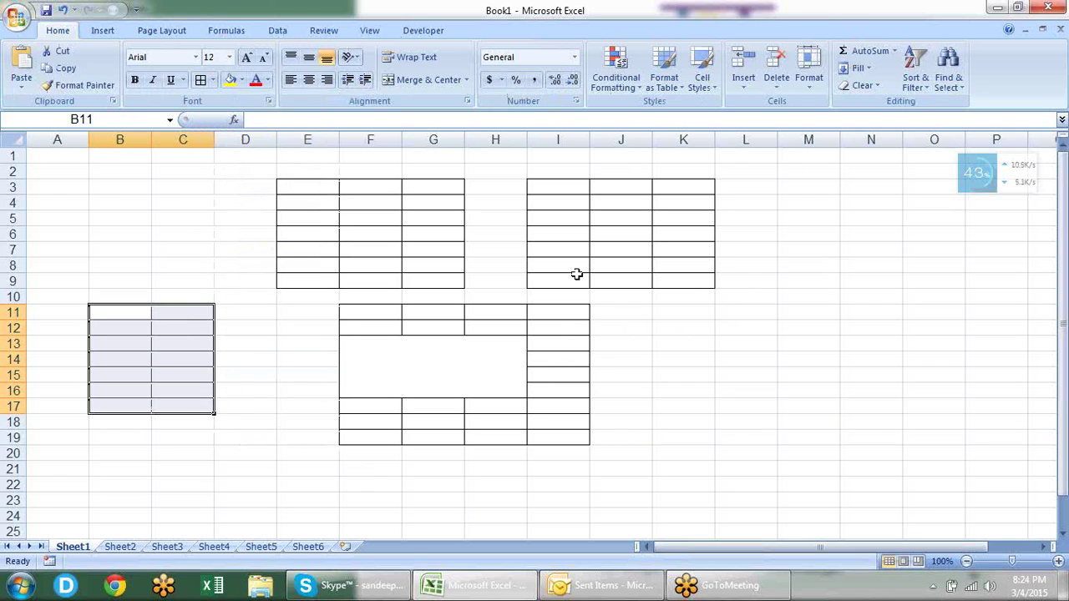
# Merge I4:K7 inside the second table into one cell
pyautogui.moveTo(580, 205); pyautogui.dragTo(653, 251)
pyautogui.hotkey('alt', 'h')
pyautogui.press('m')
pyautogui.press('c')
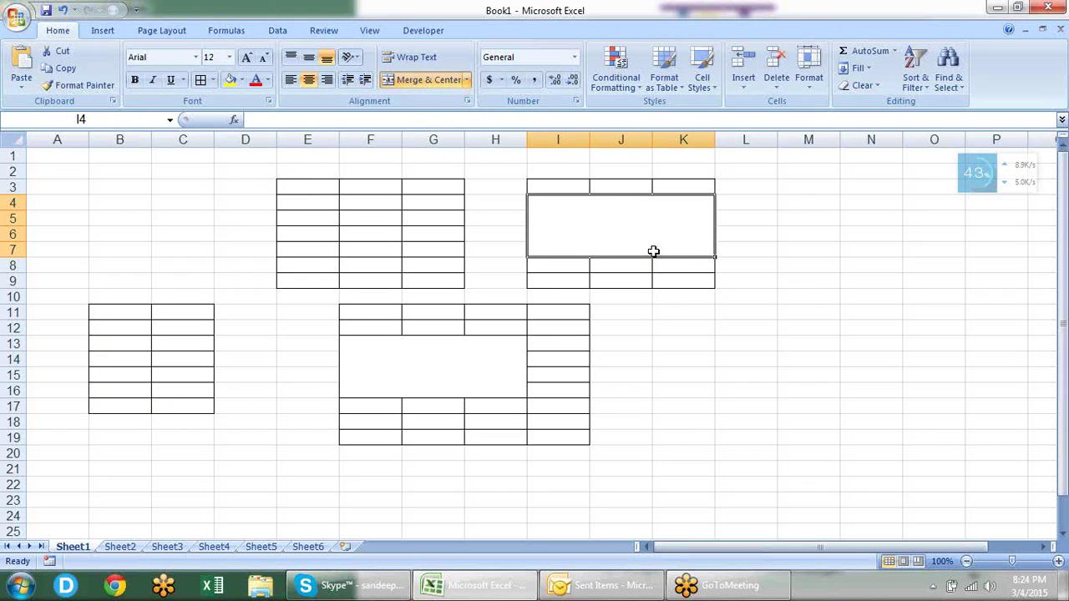
pyautogui.moveTo(334, 186); pyautogui.dragTo(414, 285)
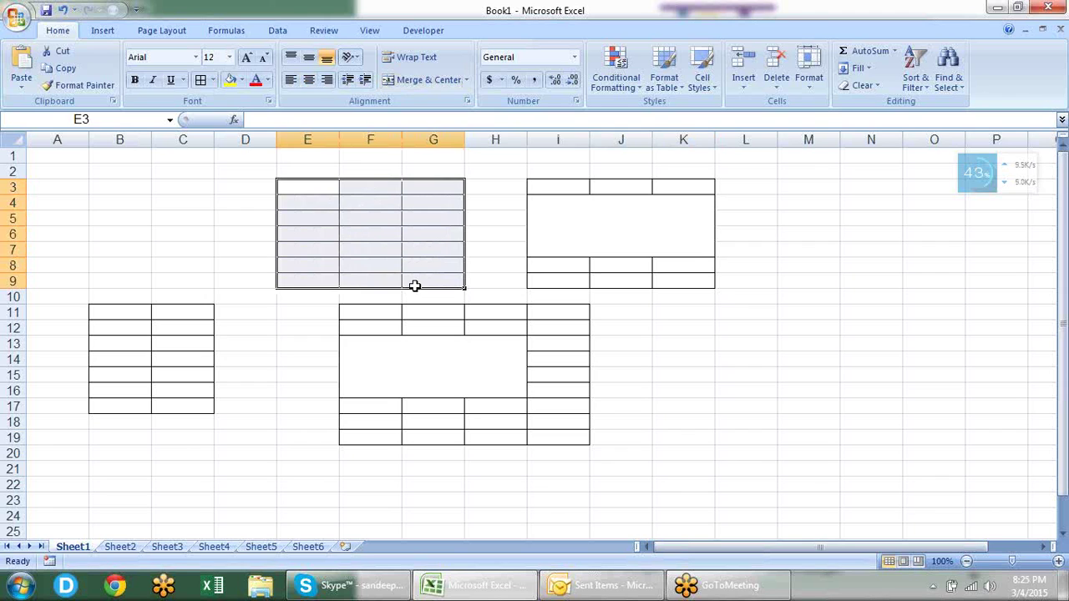
# Enter 1 into every cell of E3:G9 at once with Ctrl+Enter
pyautogui.write('1')
pyautogui.hotkey('ctrl', 'Return')
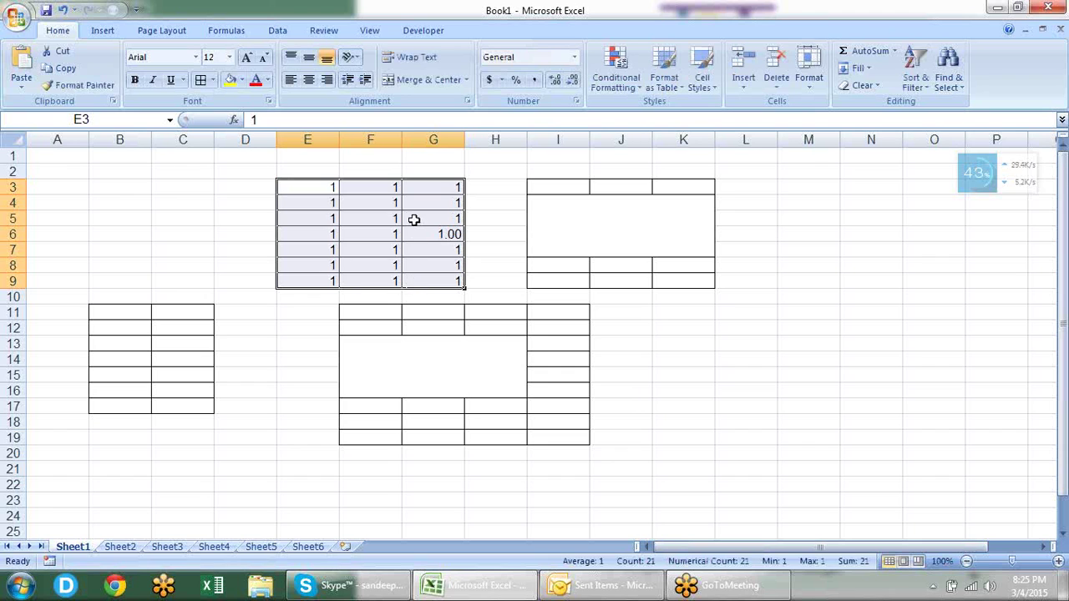
pyautogui.click(416, 219)
pyautogui.moveTo(334, 194); pyautogui.dragTo(451, 280)
pyautogui.click(923, 91)
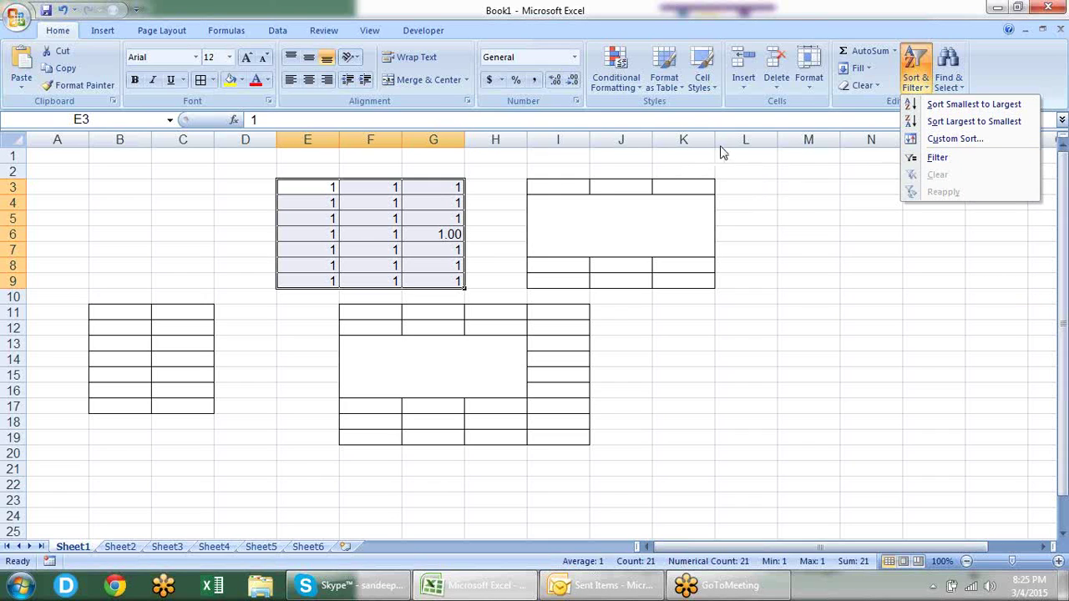
# Turn Sort & Filter filtering on for the block of 1s, then off again
pyautogui.click(542, 185)
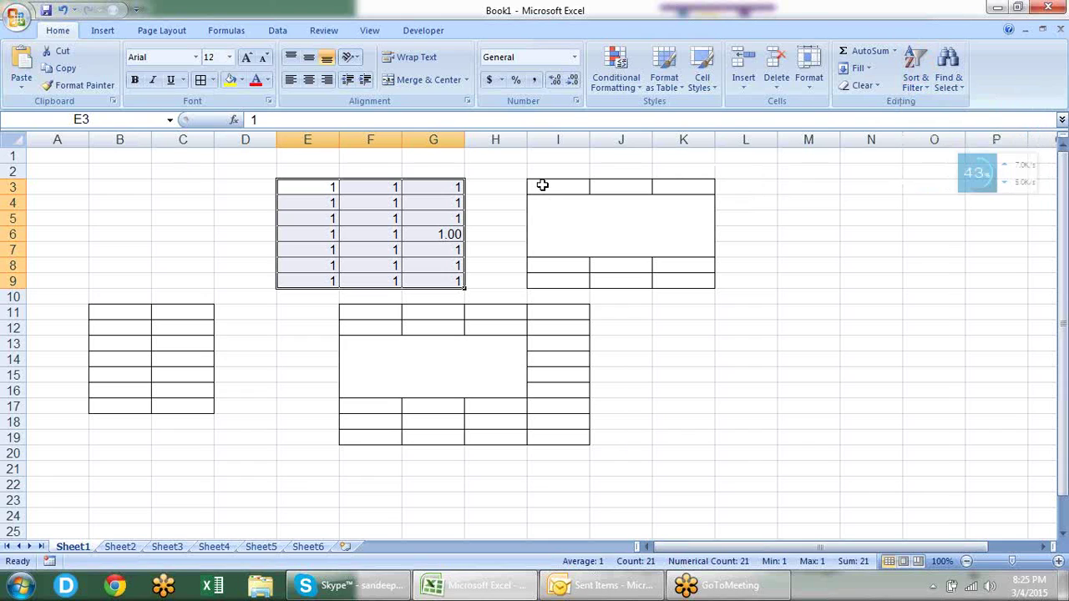
pyautogui.press('alt')
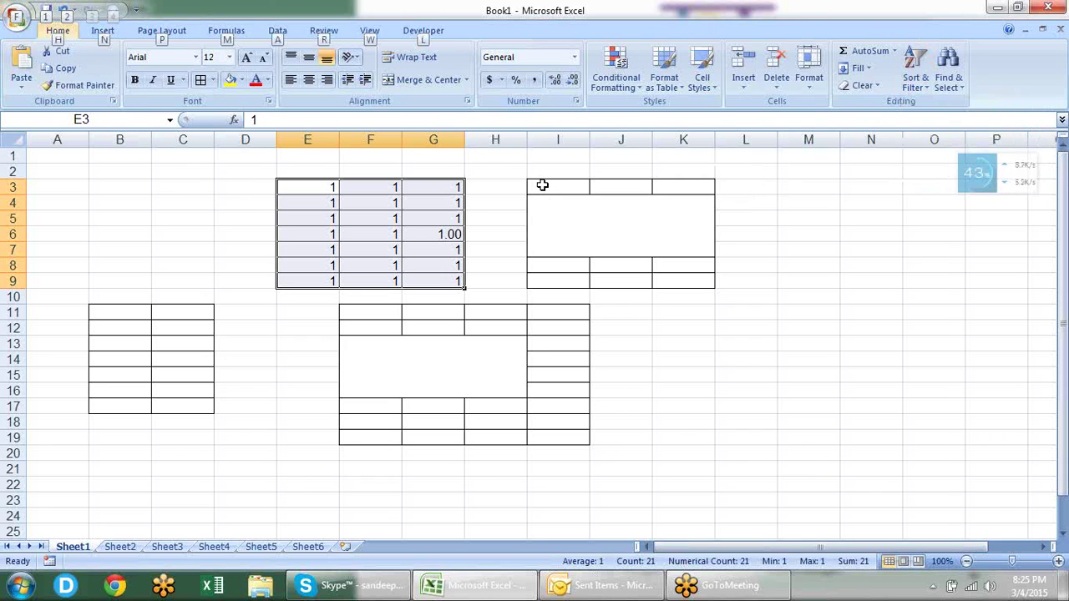
pyautogui.press('h')
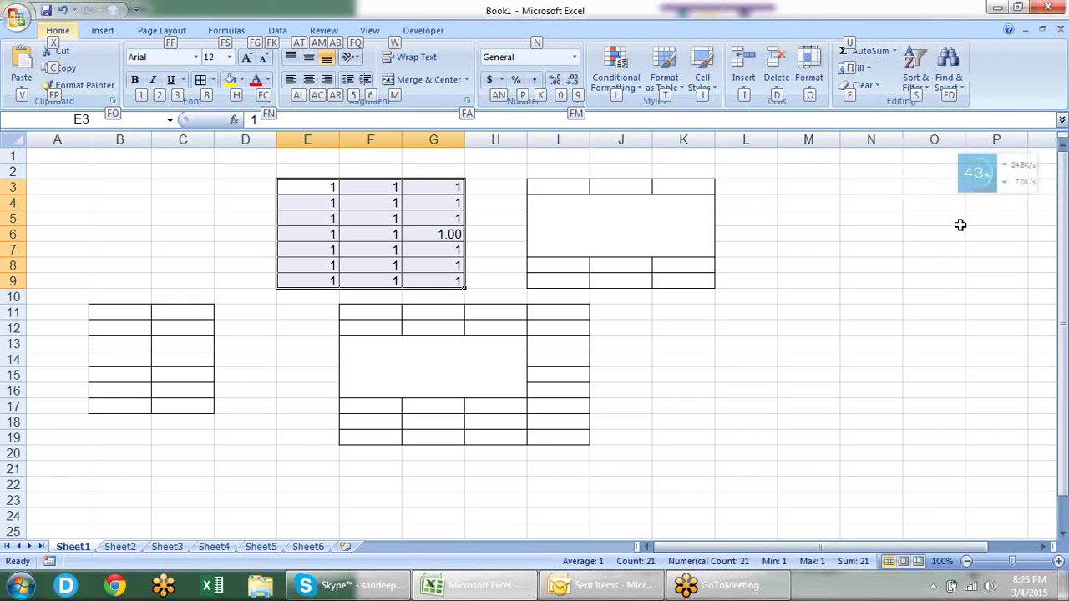
pyautogui.press('s')
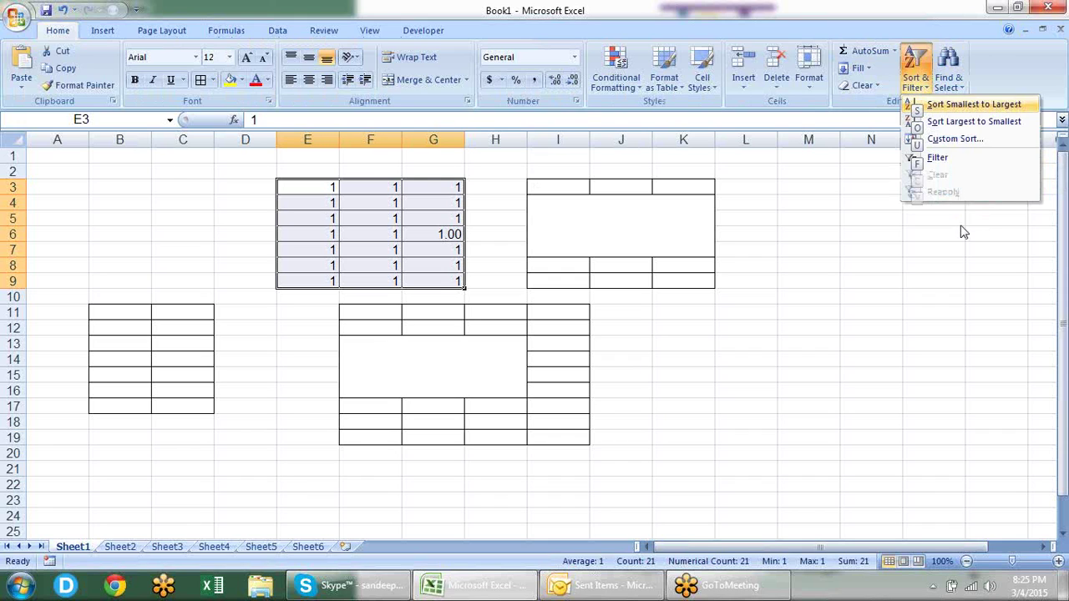
pyautogui.press('f')
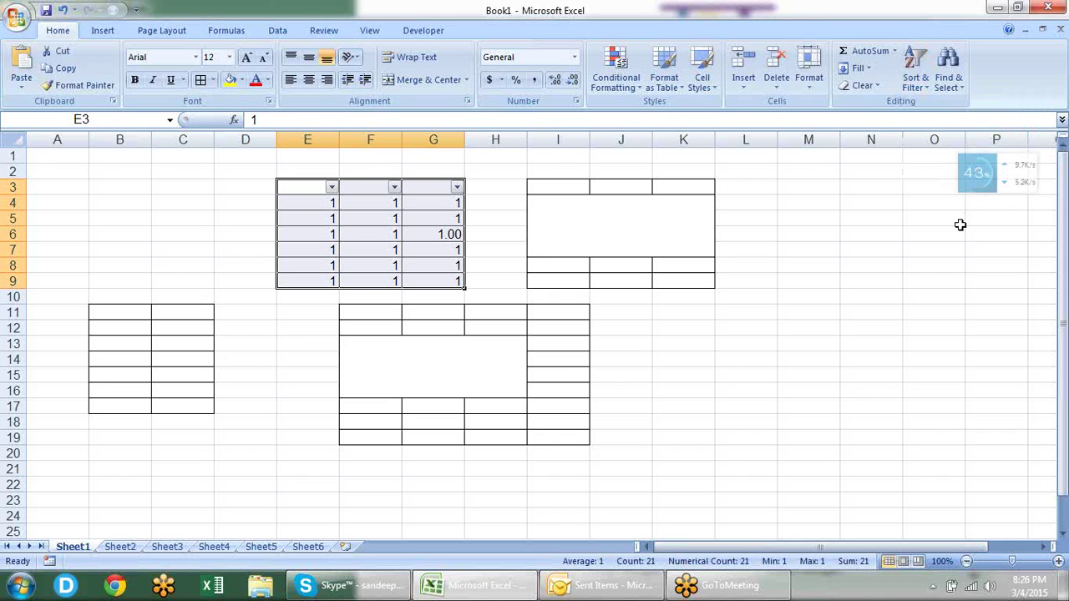
pyautogui.hotkey('ctrl', 'shift', 'l')
pyautogui.press('alt')
pyautogui.press('h')
pyautogui.press('a')
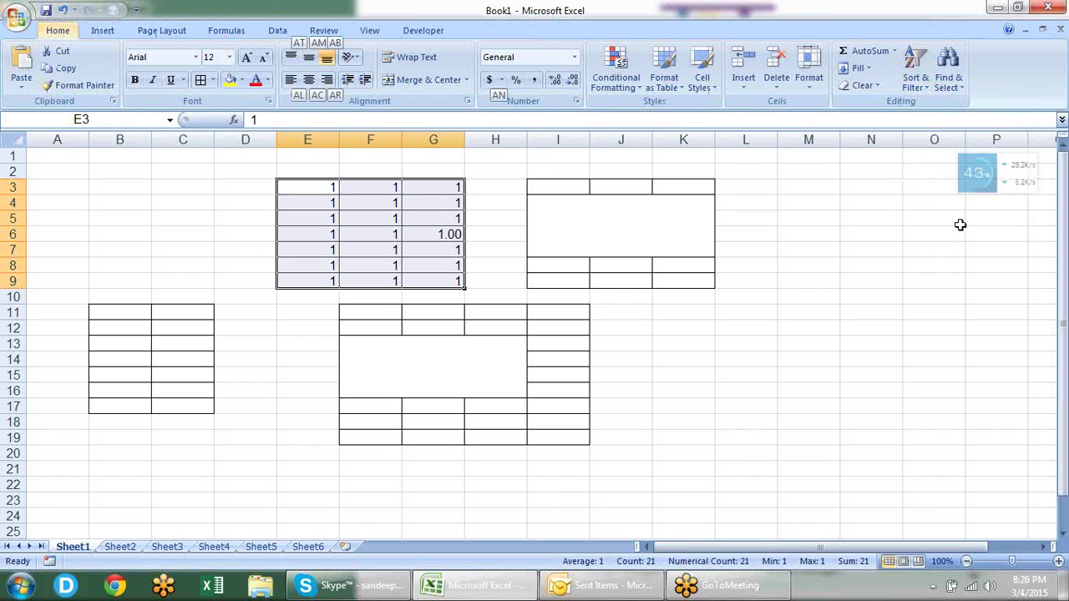
pyautogui.press('Escape')
# Switch filtering back on and off once more, leaving E3:G9 unfiltered
pyautogui.press('alt')
pyautogui.press('h')
pyautogui.press('s')
pyautogui.press('f')
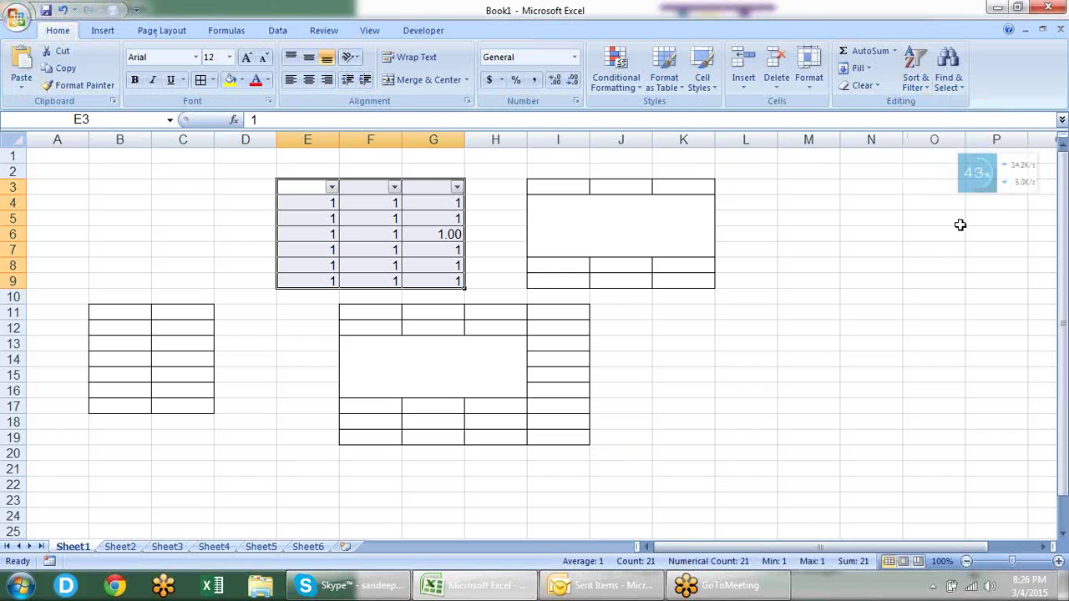
pyautogui.press('alt')
pyautogui.press('h')
pyautogui.press('s')
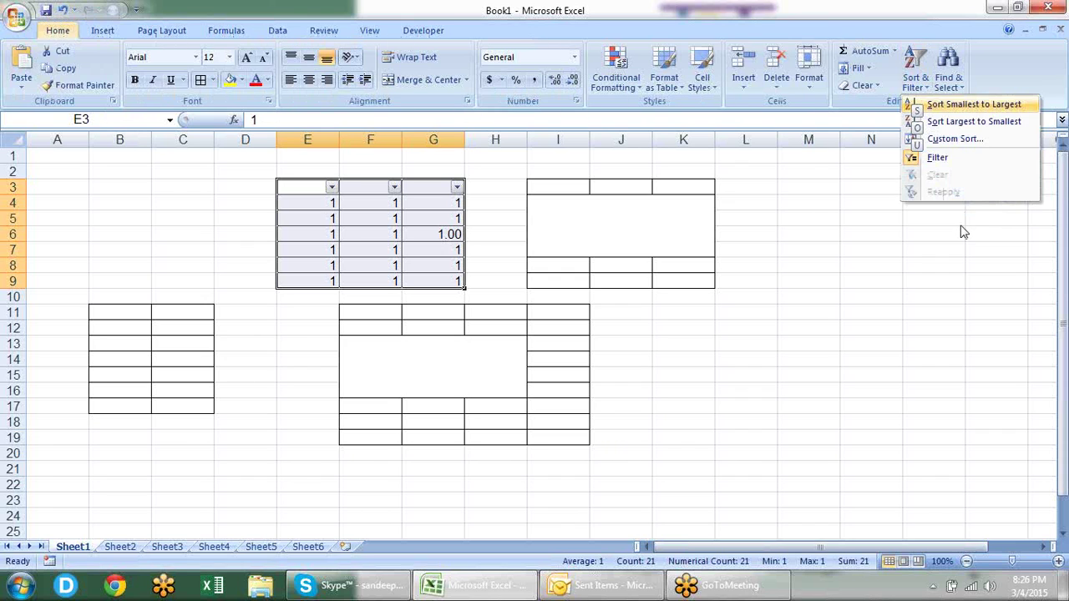
pyautogui.press('f')
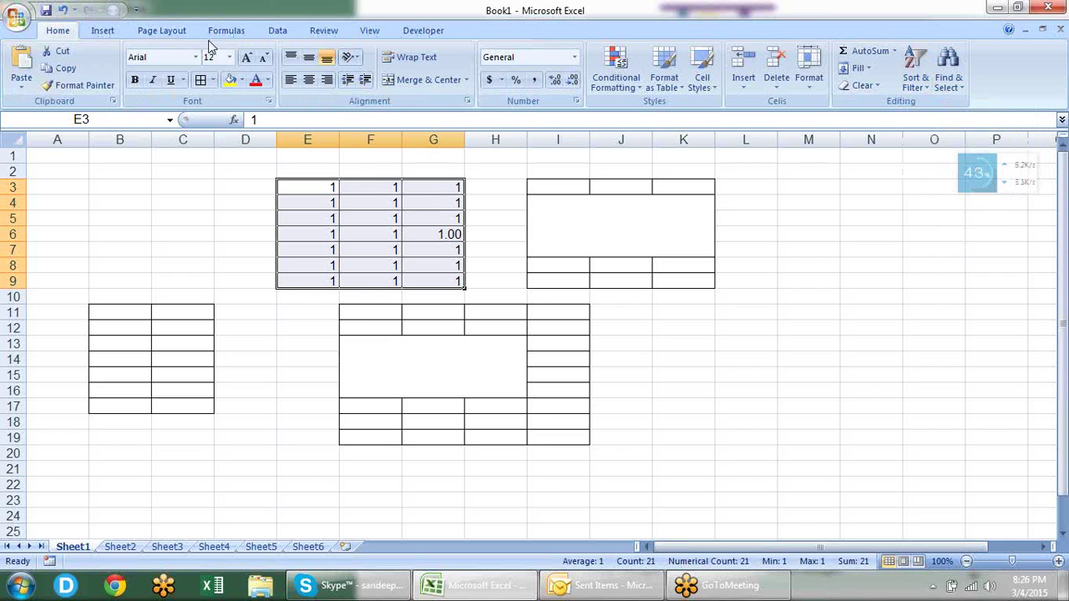
pyautogui.click(269, 30)
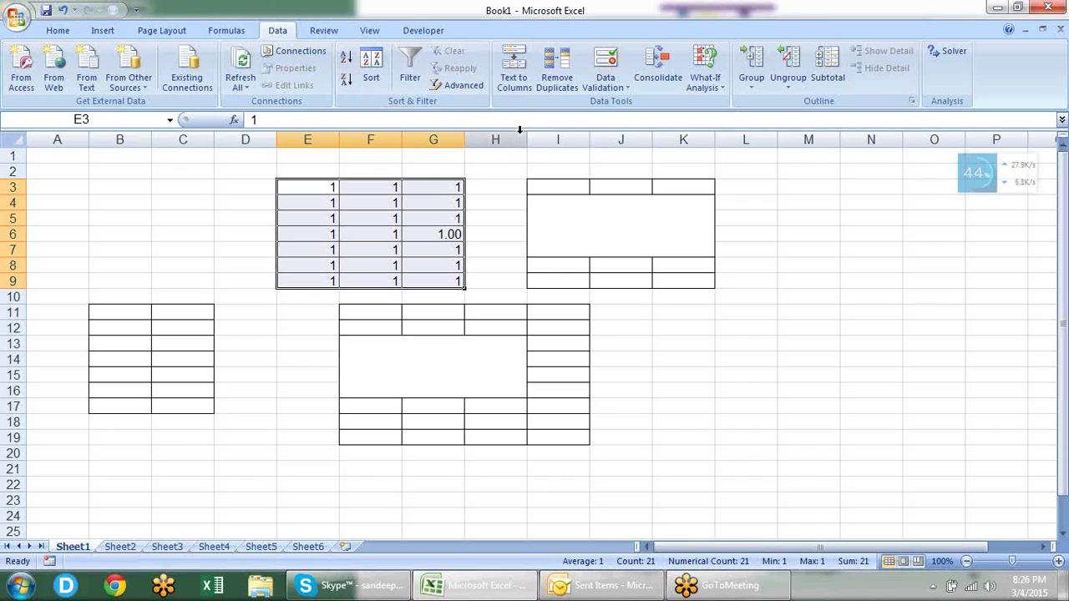
# Switch on the Data tab Filter so E3:G3 shows filter arrows
pyautogui.press('alt')
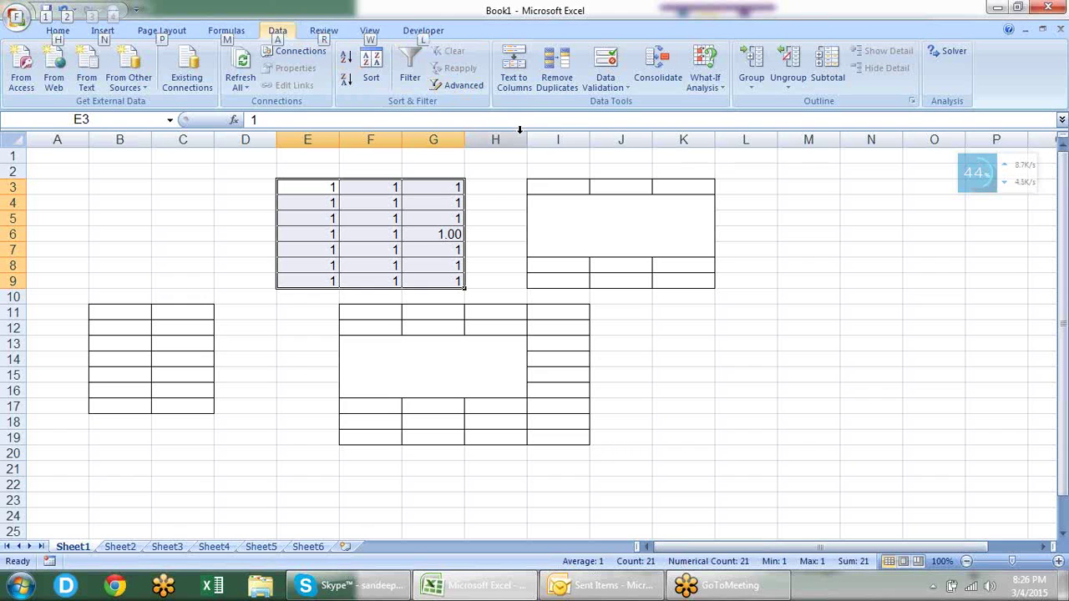
pyautogui.press('a')
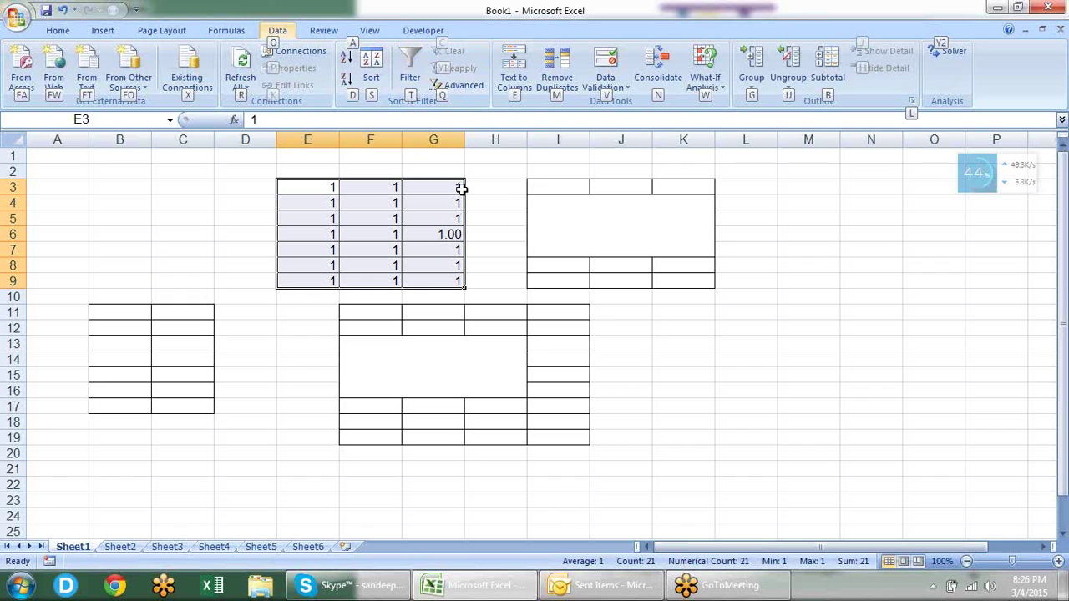
pyautogui.press('t')
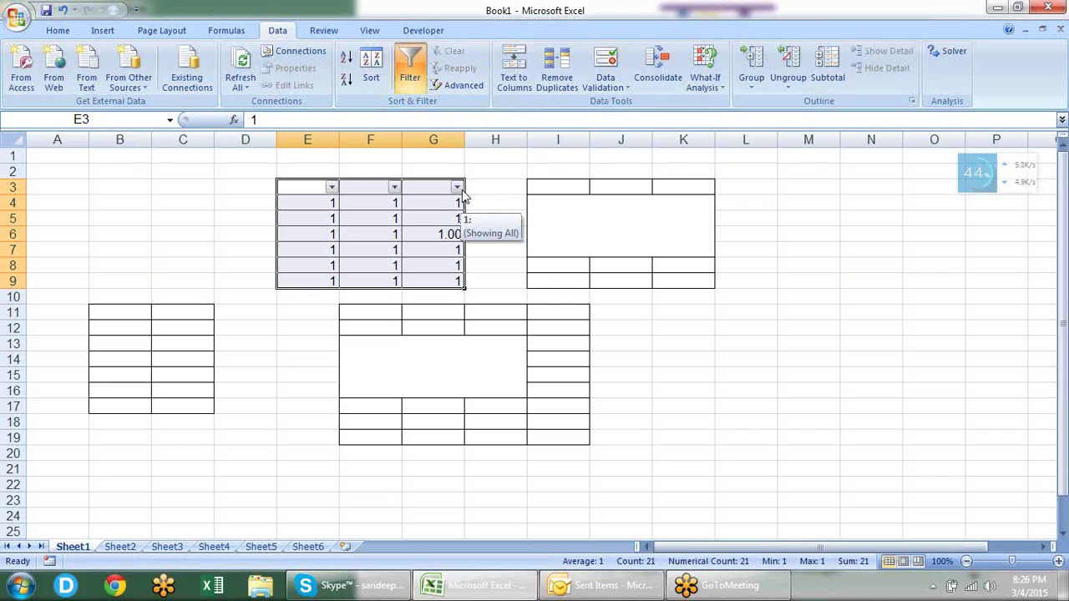
# Turn the Data tab Filter off again, removing the arrows from E3:G9
pyautogui.press('alt')
pyautogui.press('a')
pyautogui.press('t')
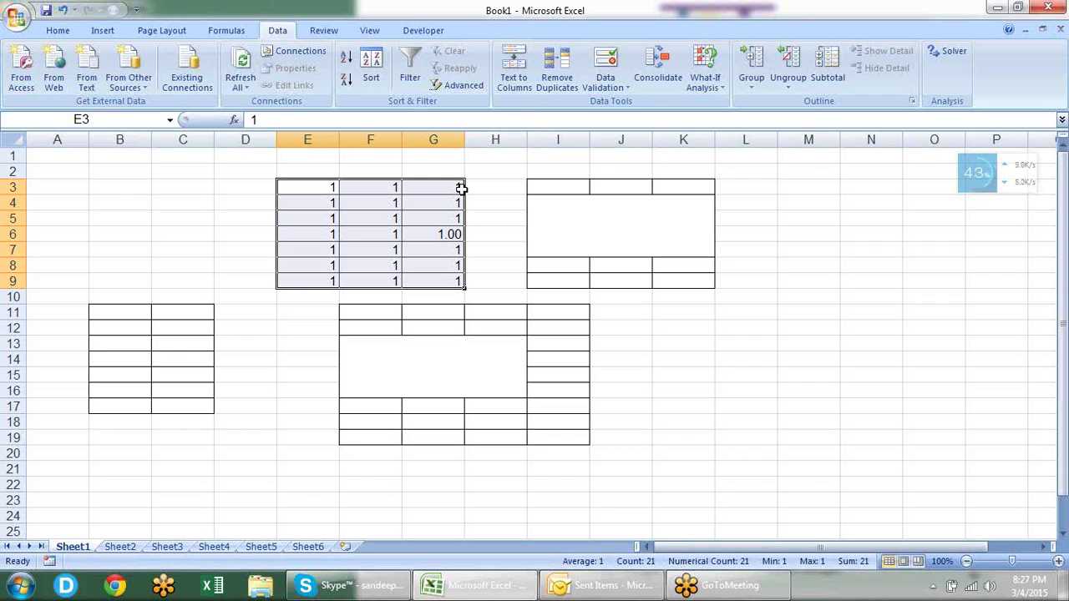
pyautogui.press('alt')
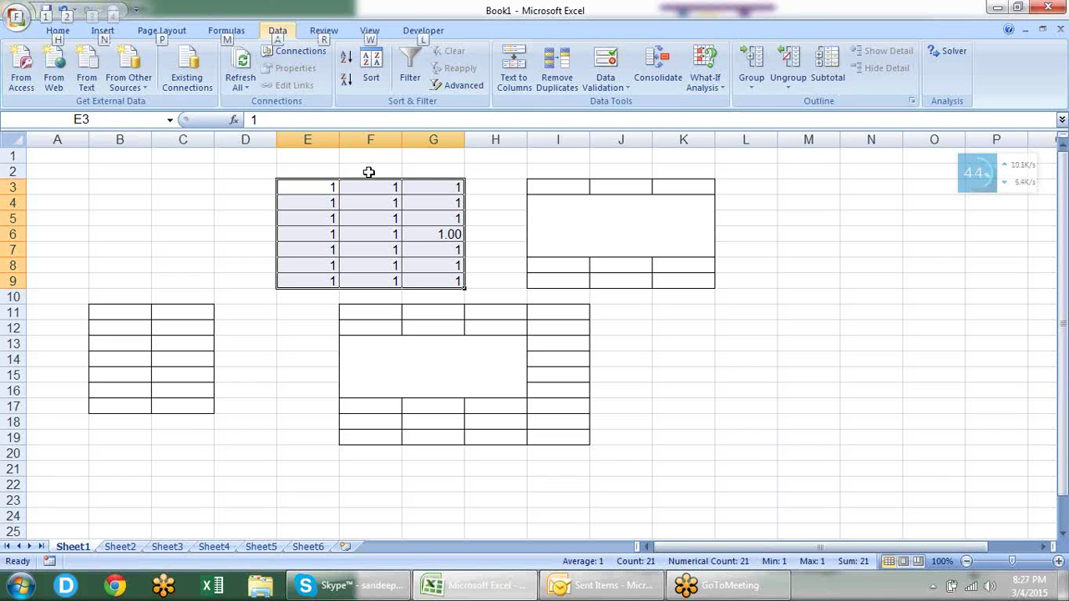
pyautogui.click(17, 18)
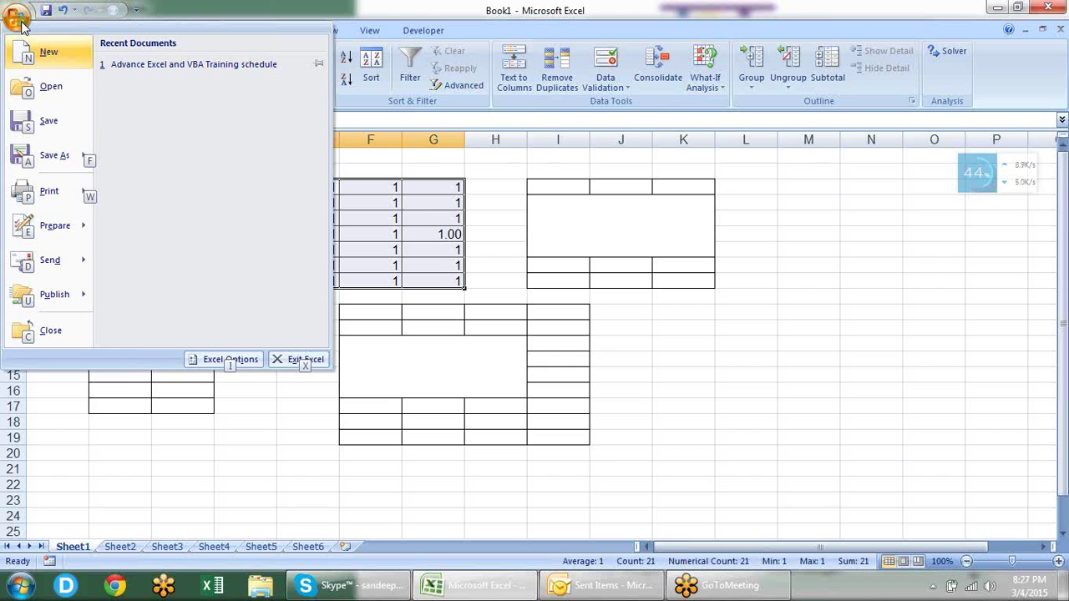
pyautogui.click(620, 248)
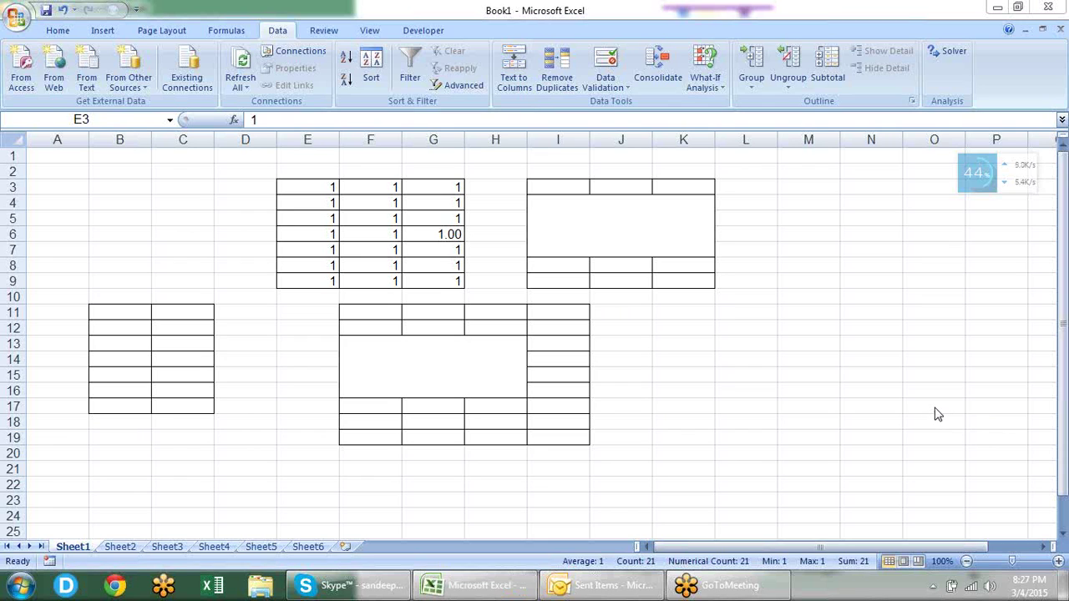
# Back on the Home tab, copy E3 and open Paste Special with default settings
pyautogui.hotkey('ctrl', 'a')
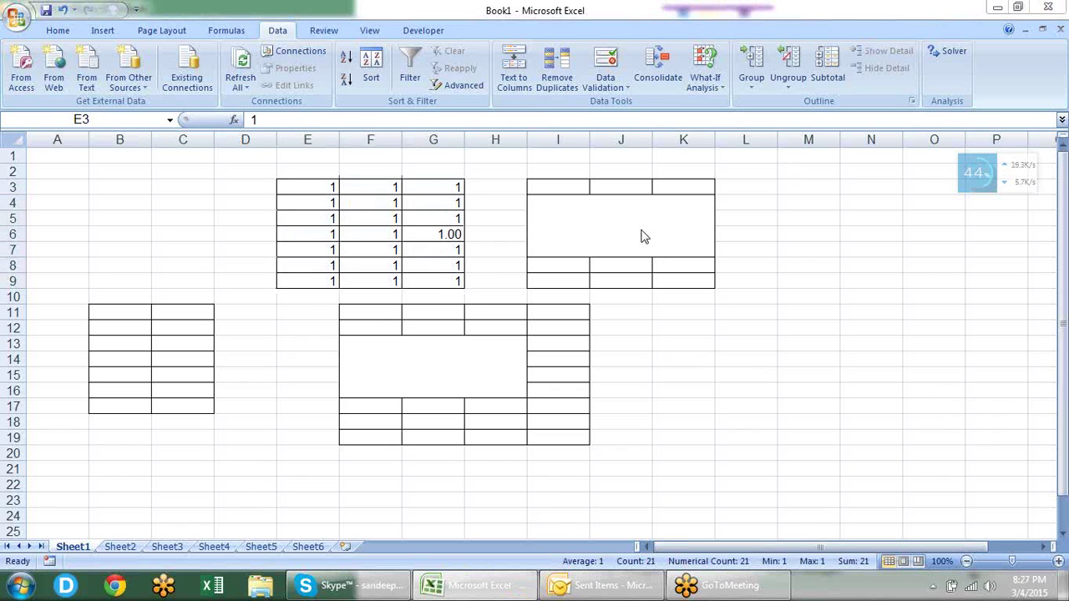
pyautogui.hotkey('ctrl', 'a')
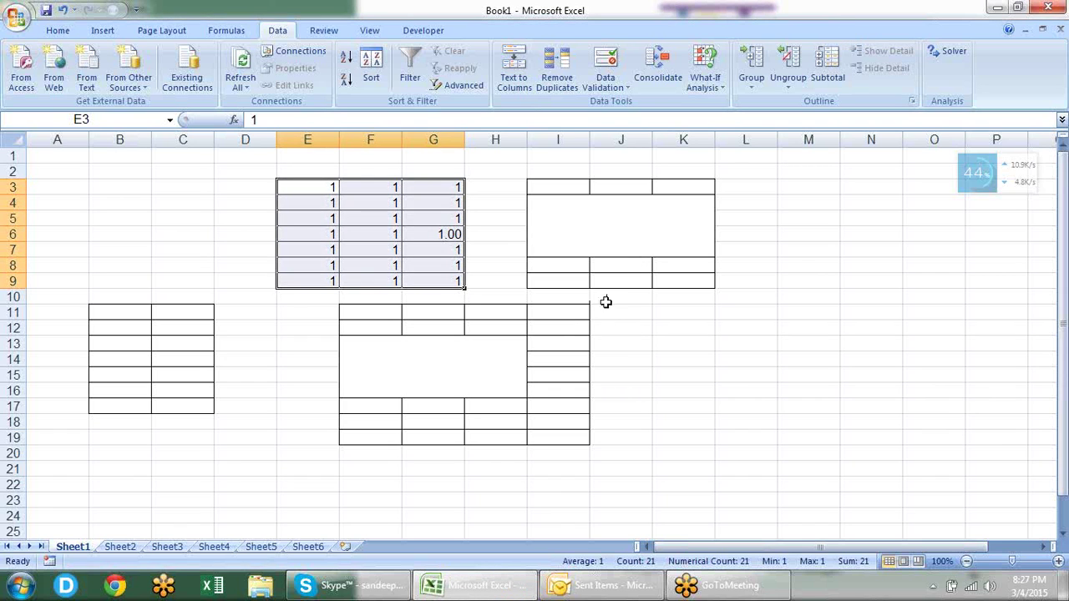
pyautogui.click(608, 299)
pyautogui.click(57, 32)
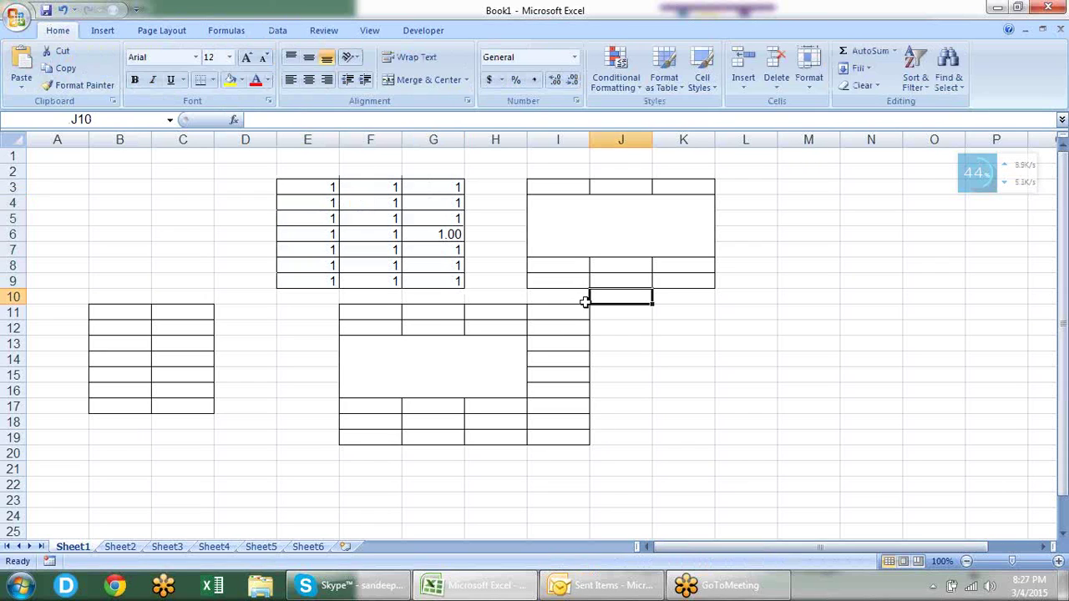
pyautogui.click(1058, 31)
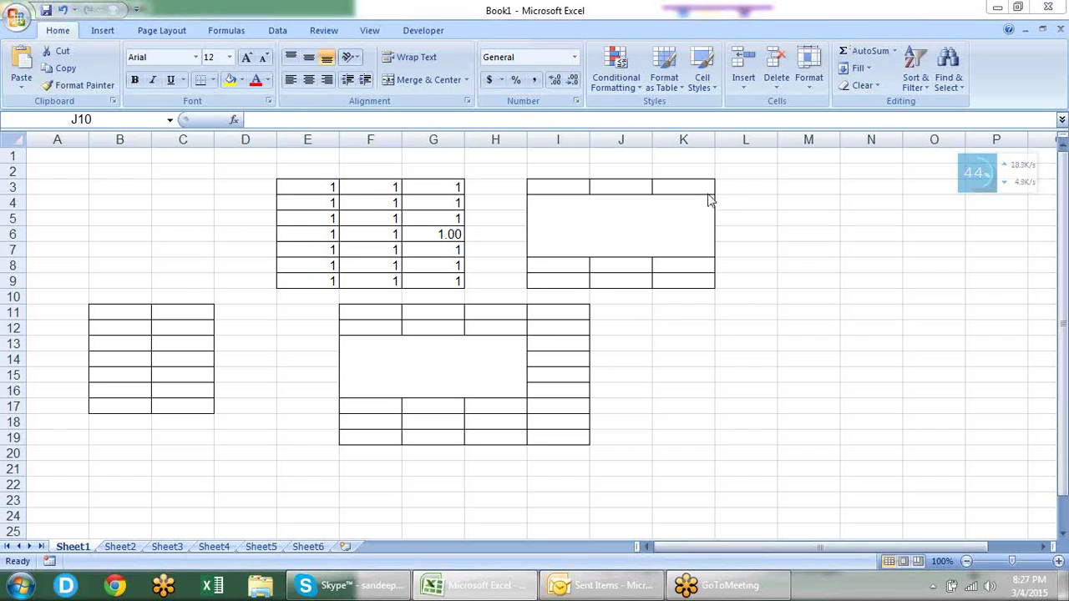
pyautogui.click(317, 187)
pyautogui.hotkey('ctrl', 'c')
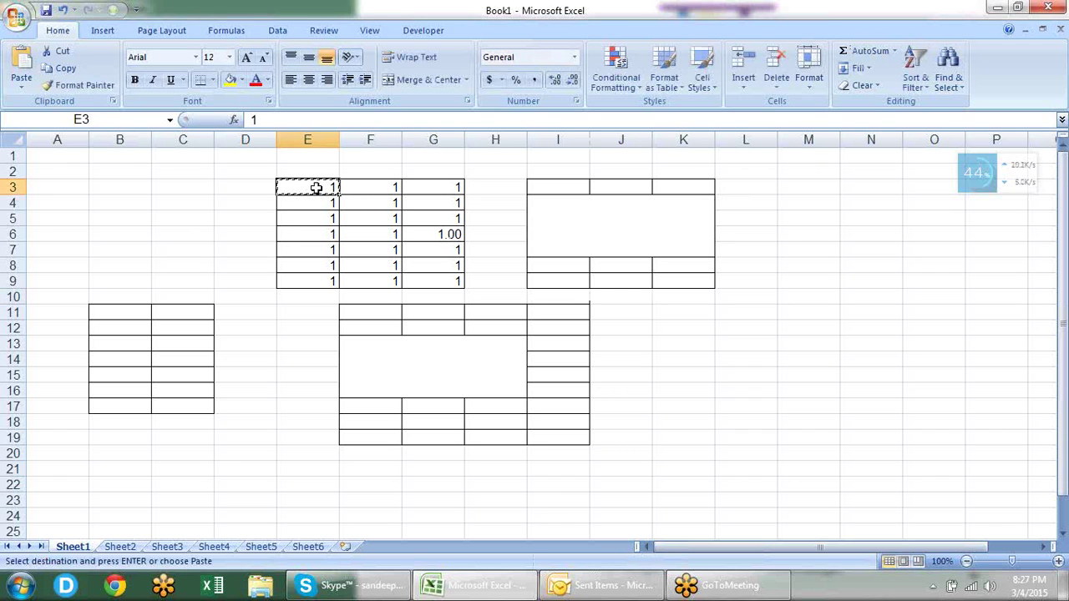
pyautogui.hotkey('ctrl', 'alt', 'v')
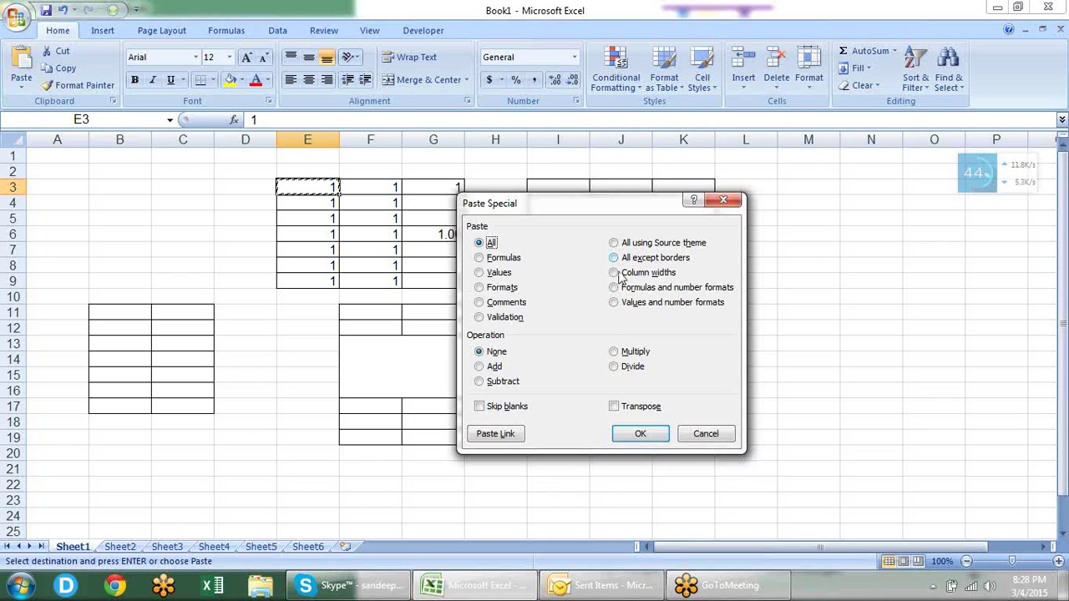
# Cancel Paste Special, clear the pending copy of E3, and open Format Cells for E3
pyautogui.click(722, 203)
pyautogui.press('Escape')
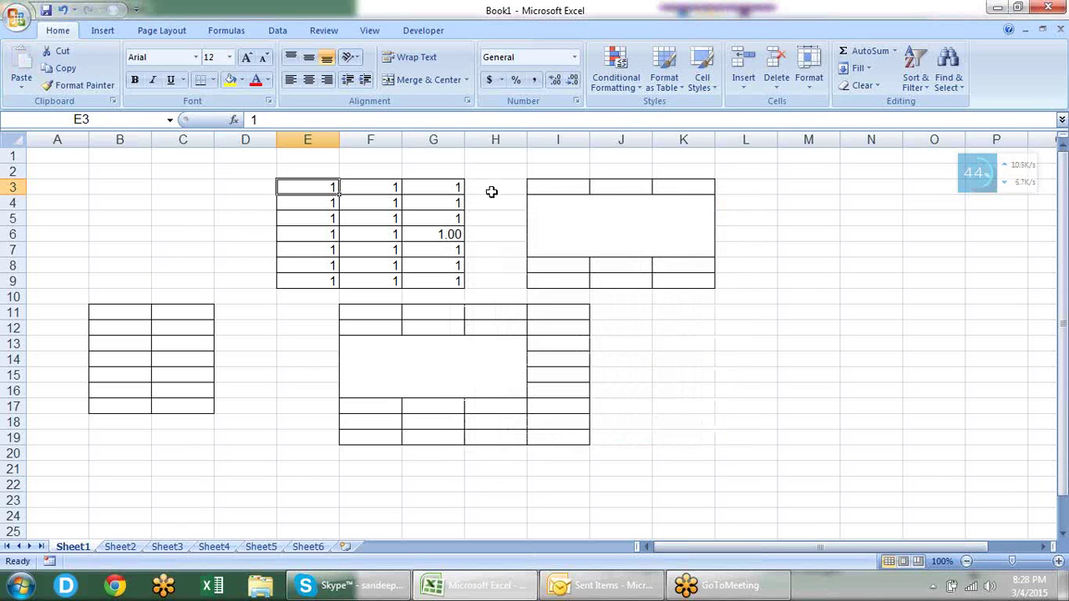
pyautogui.hotkey('ctrl', '1')
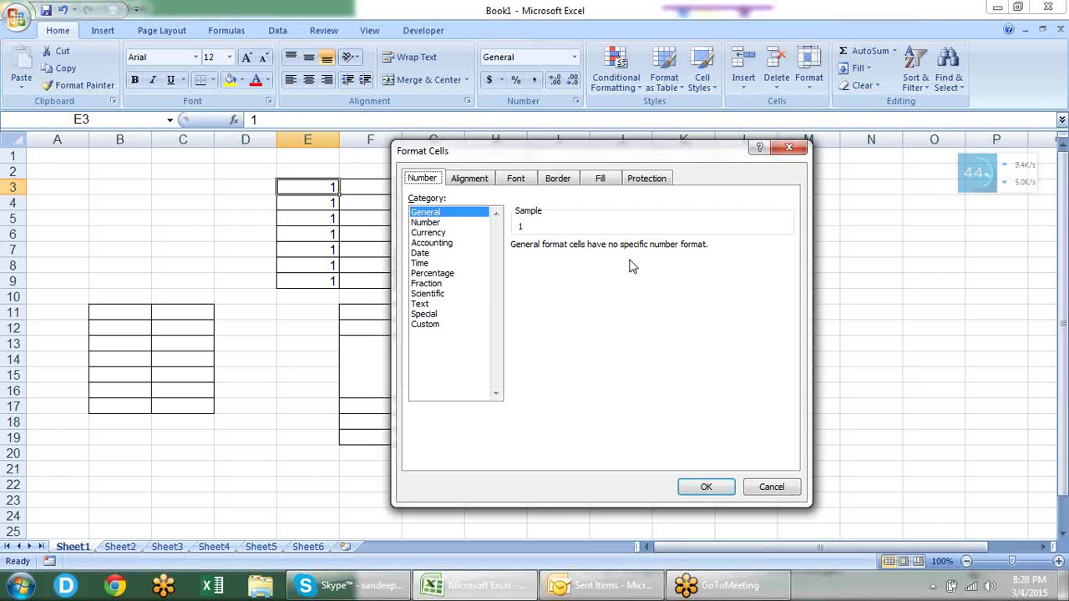
# Step through E3's Number, Alignment, Border, Fill and Font pages, ending on Font
pyautogui.hotkey('ctrl', 'Tab')
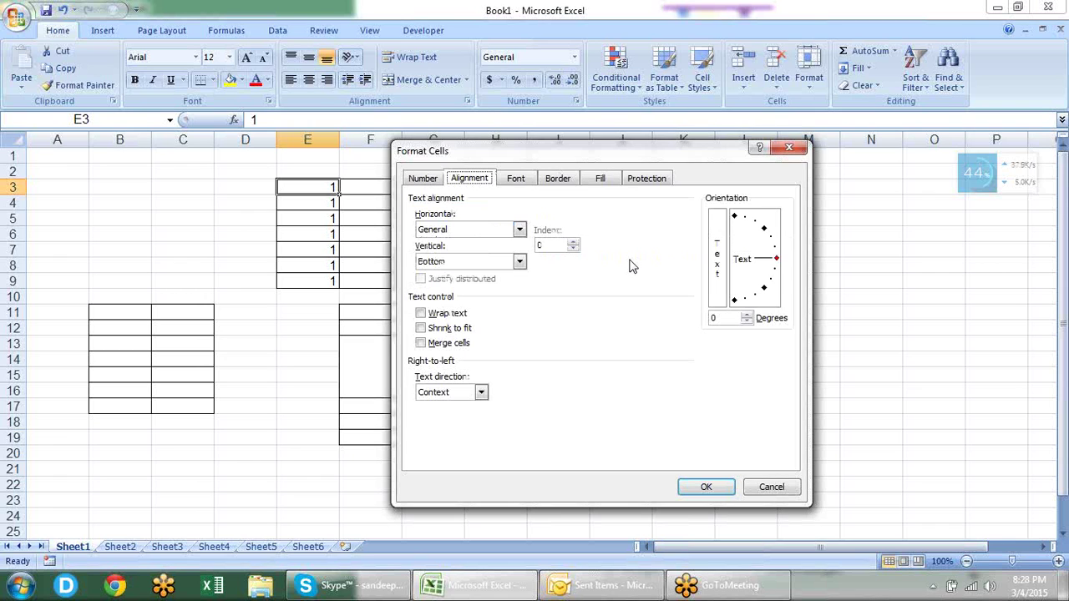
pyautogui.hotkey('ctrl', 'Tab')
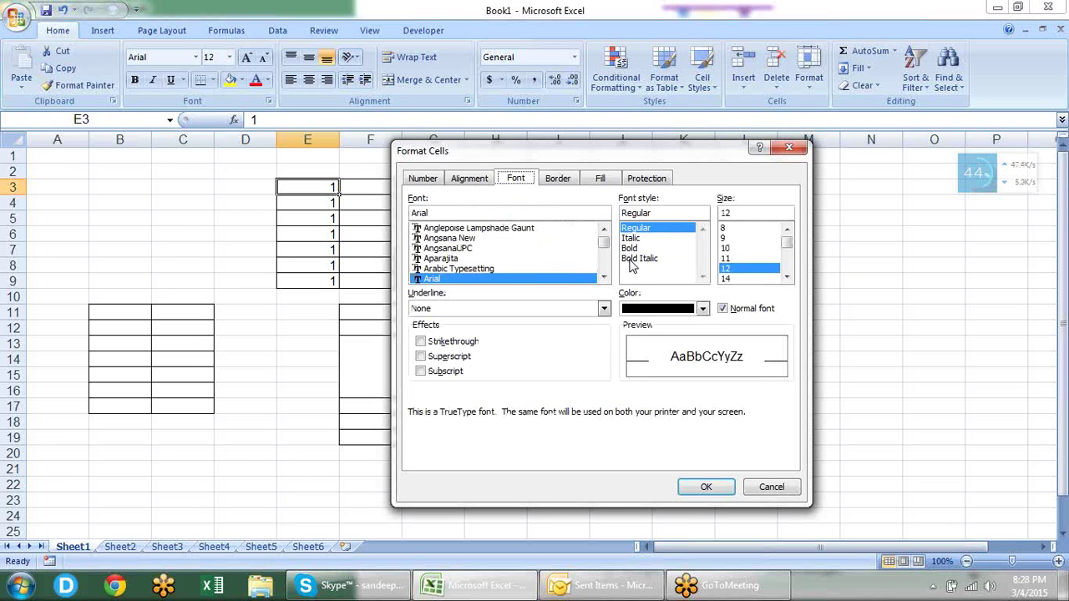
pyautogui.hotkey('ctrl', 'Tab')
pyautogui.hotkey('ctrl', 'Tab')
pyautogui.hotkey('ctrl', 'Tab')
pyautogui.hotkey('ctrl', 'Tab')
pyautogui.hotkey('ctrl', 'Tab')
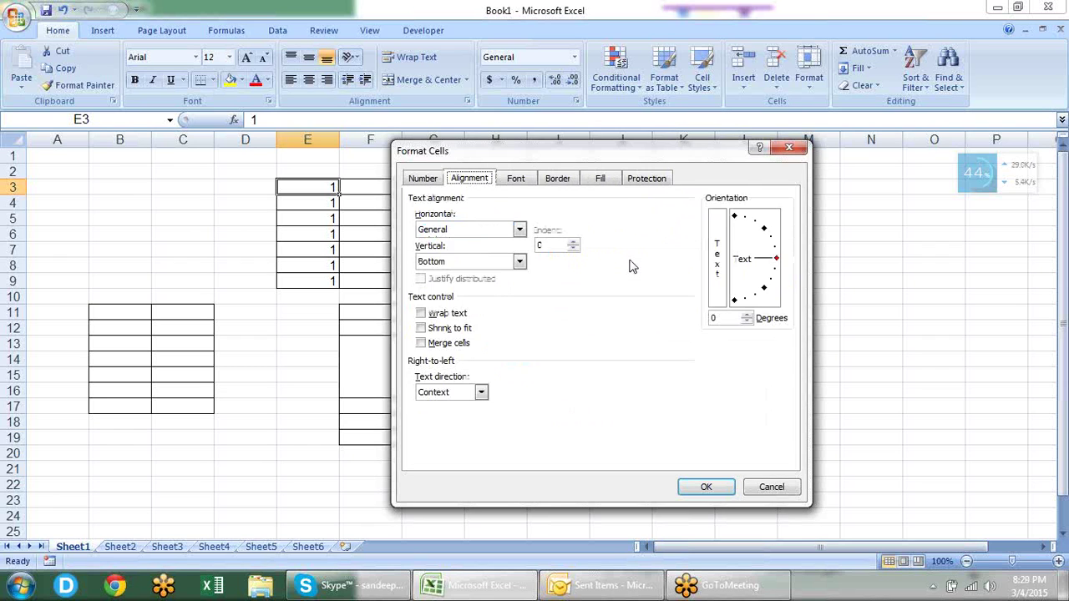
pyautogui.hotkey('ctrl', 'Tab')
pyautogui.hotkey('ctrl', 'Tab')
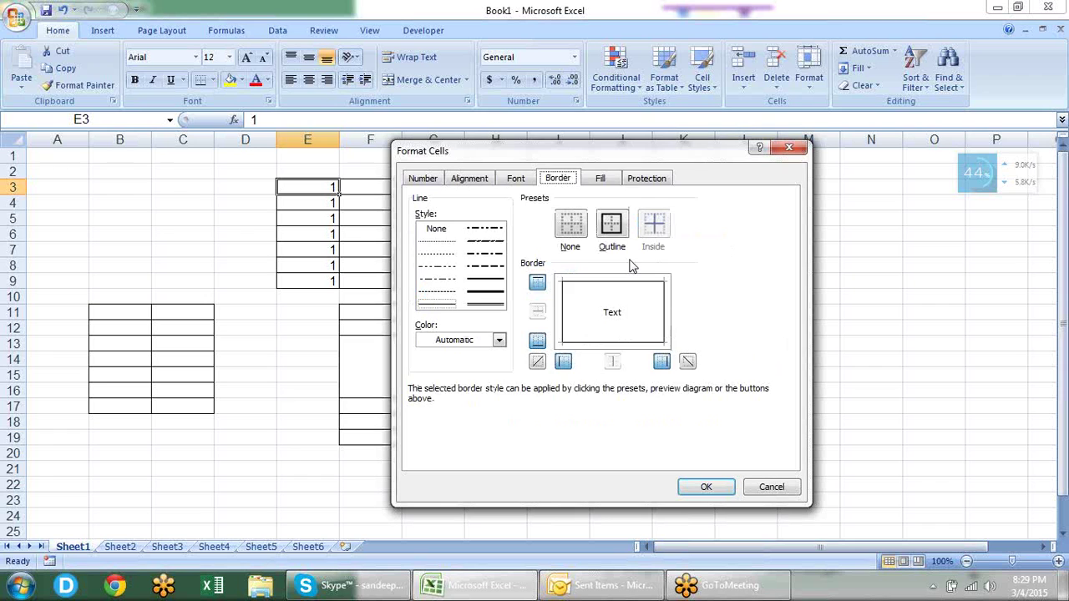
pyautogui.hotkey('ctrl', 'Tab')
pyautogui.hotkey('ctrl', 'Tab')
pyautogui.hotkey('ctrl', 'Tab')
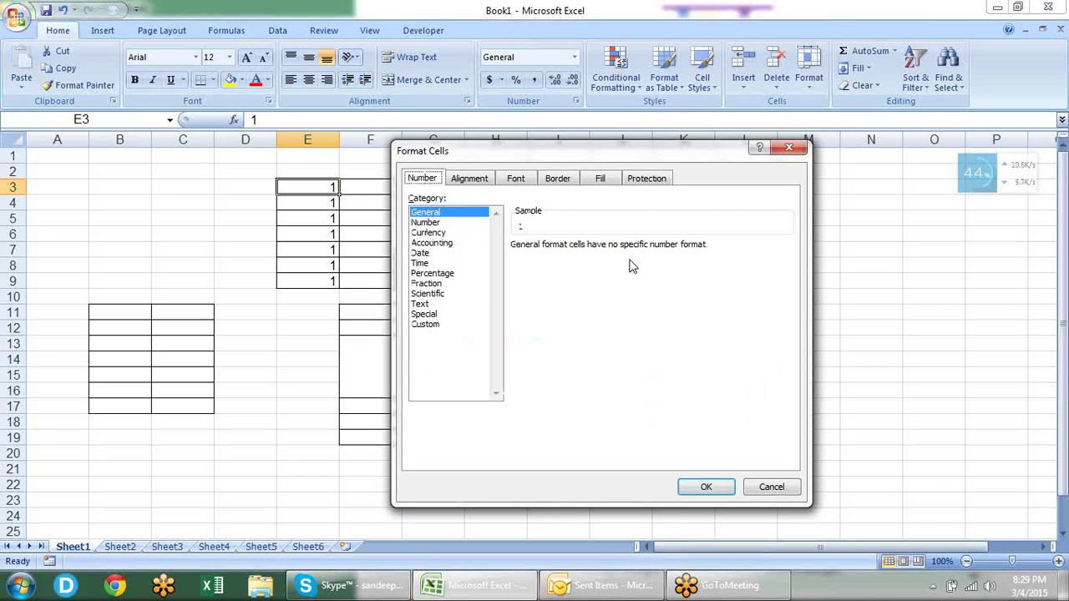
pyautogui.hotkey('ctrl', 'Tab')
pyautogui.hotkey('ctrl', 'Tab')
pyautogui.hotkey('ctrl', 'Tab')
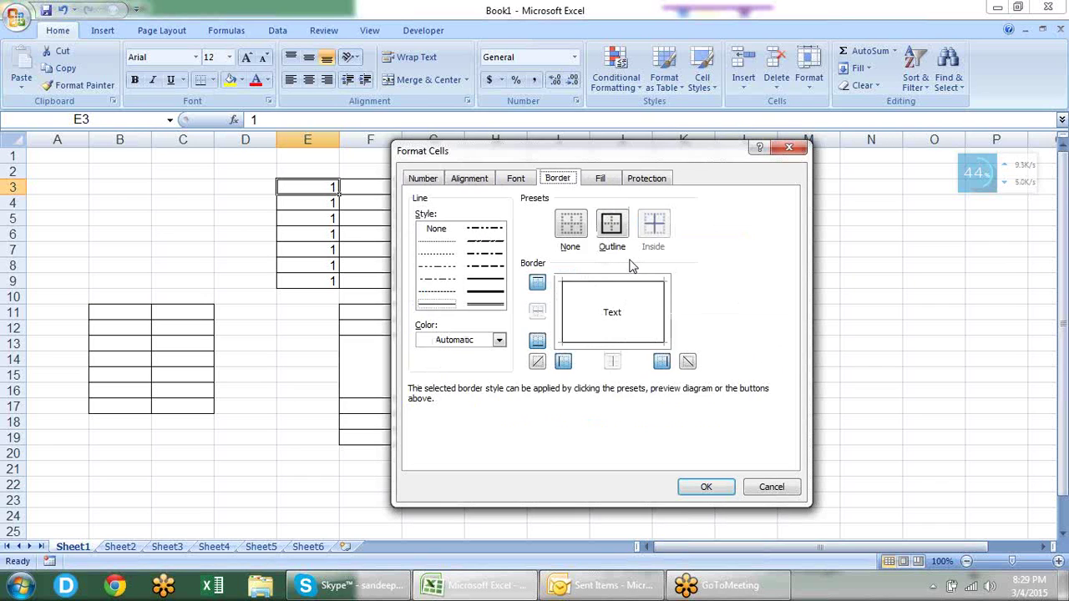
pyautogui.hotkey('ctrl', 'Tab')
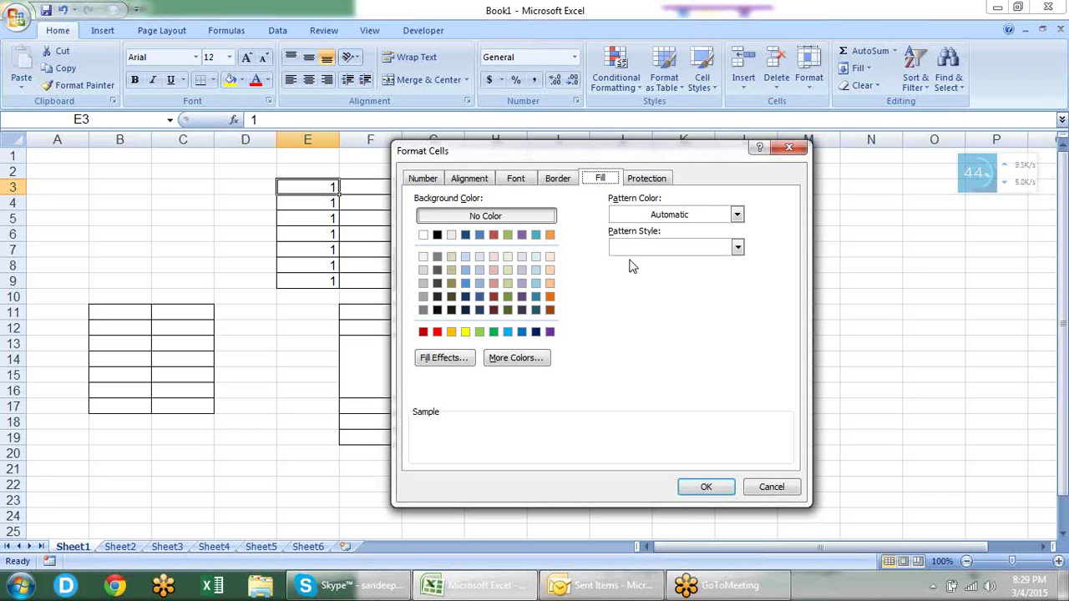
pyautogui.hotkey('ctrl', 'shift', 'Tab')
pyautogui.hotkey('ctrl', 'shift', 'Tab')
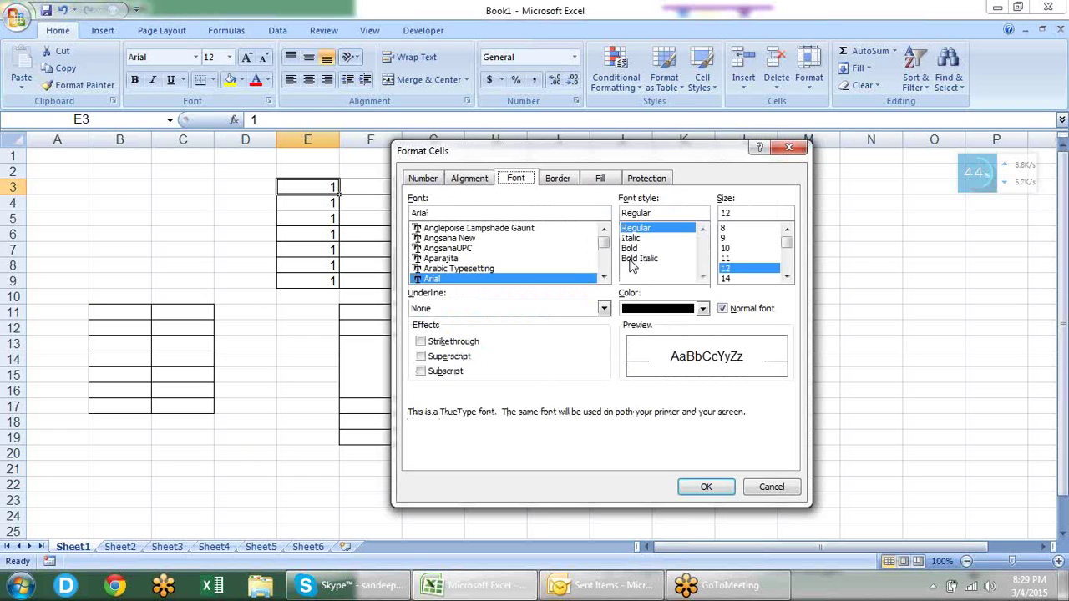
pyautogui.hotkey('ctrl', 'shift', 'Tab')
pyautogui.hotkey('ctrl', 'shift', 'Tab')
pyautogui.hotkey('ctrl', 'shift', 'Tab')
pyautogui.hotkey('ctrl', 'shift', 'Tab')
pyautogui.hotkey('ctrl', 'shift', 'Tab')
pyautogui.hotkey('ctrl', 'shift', 'Tab')
pyautogui.hotkey('ctrl', 'shift', 'Tab')
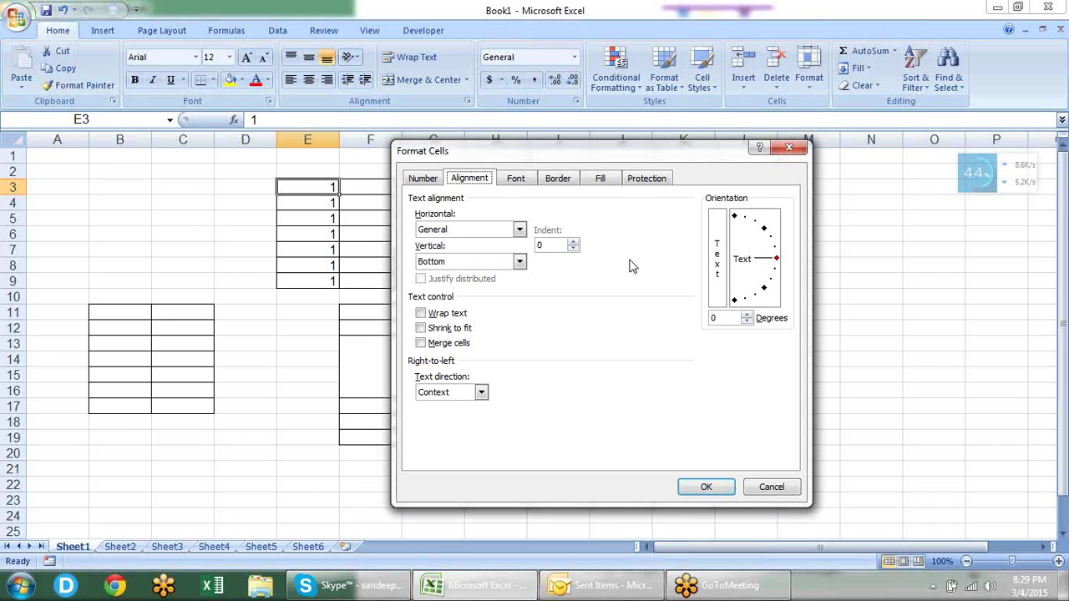
# Open E3's Horizontal alignment list, close it leaving General, then reopen it
pyautogui.click(465, 229)
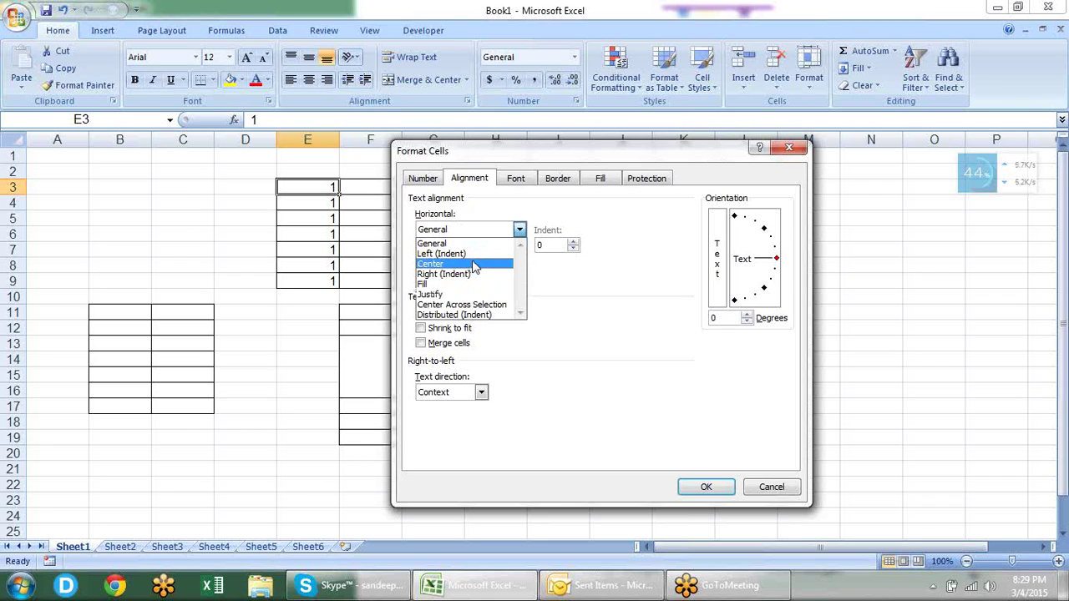
pyautogui.click(633, 273)
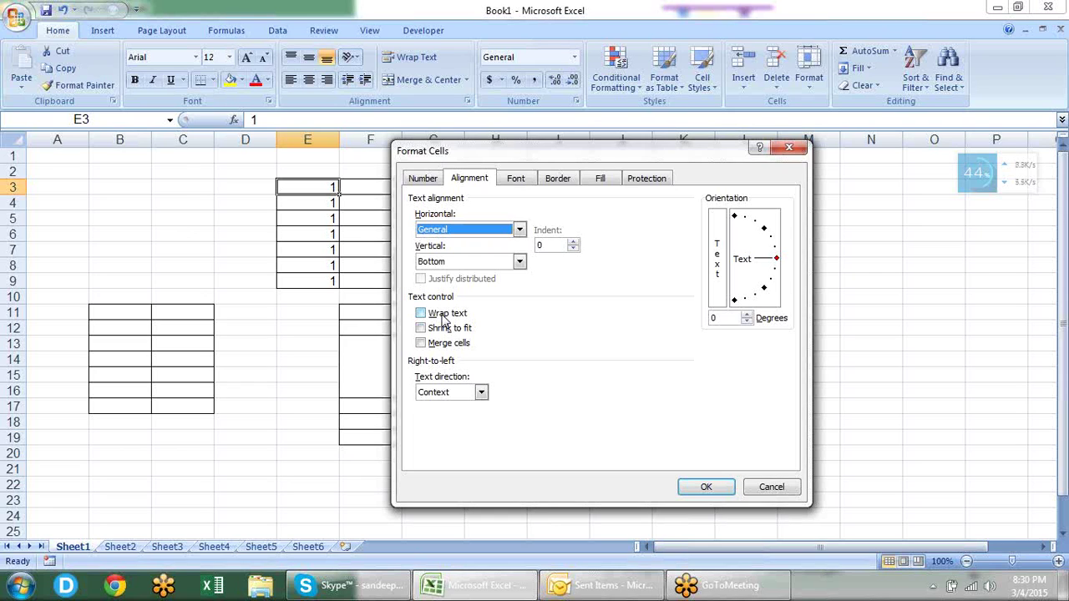
pyautogui.click(492, 235)
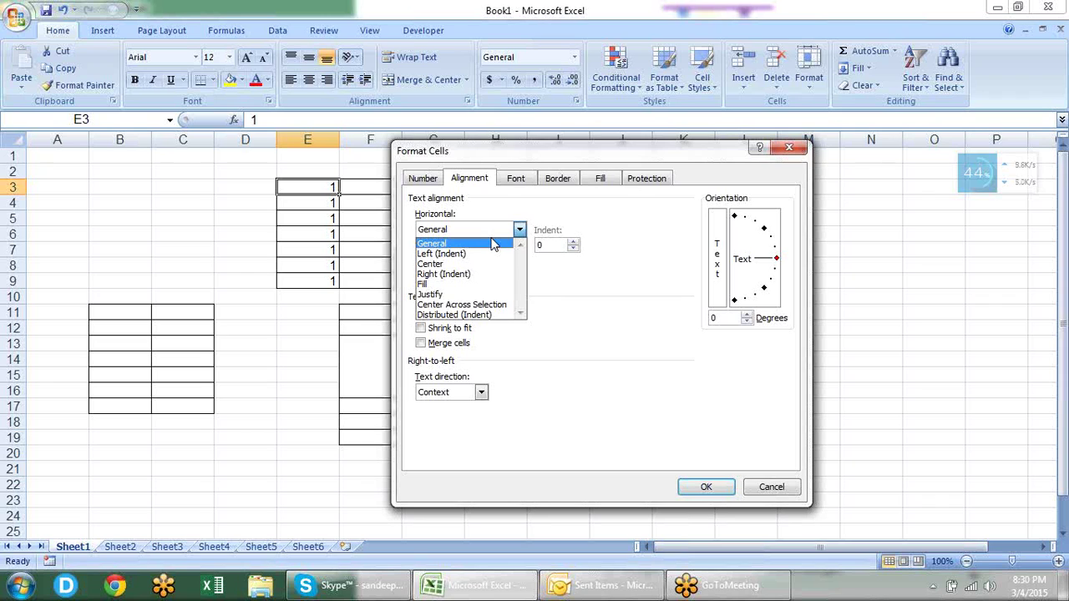
# Compare the Horizontal options and set E3's horizontal alignment to Center
pyautogui.press('Down')
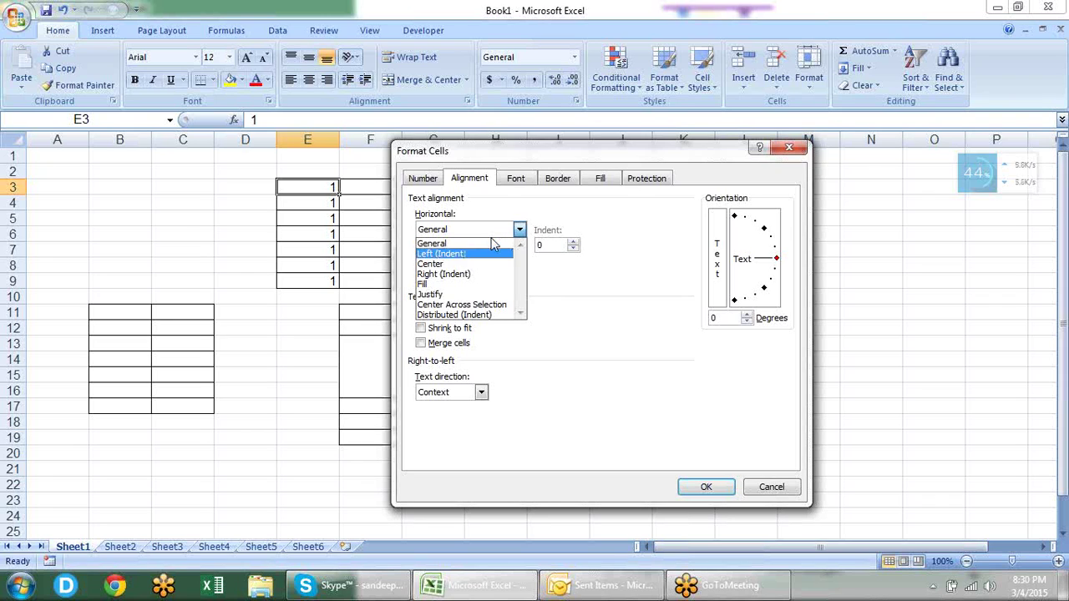
pyautogui.press('Down')
pyautogui.press('Down')
pyautogui.press('Up')
pyautogui.press('Up')
pyautogui.press('Down')
pyautogui.press('Down')
pyautogui.press('Up')
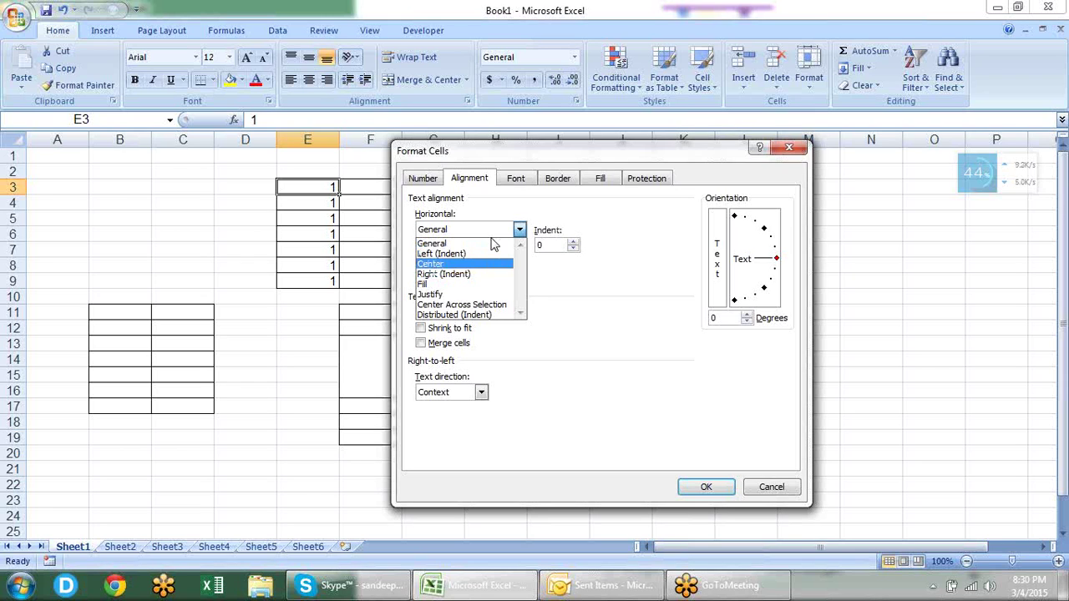
pyautogui.press('Up')
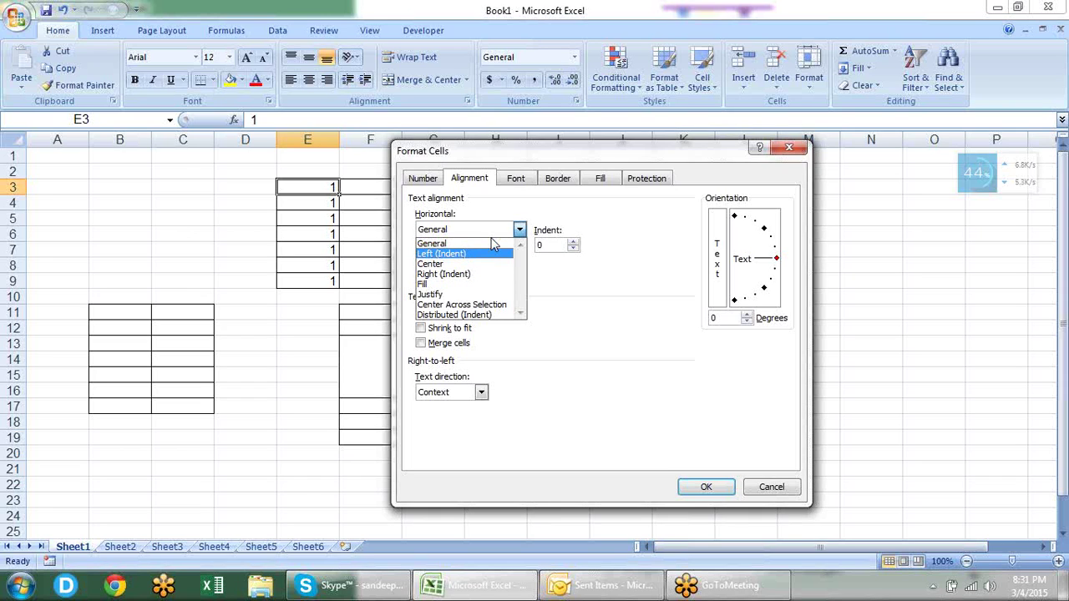
pyautogui.press('Down')
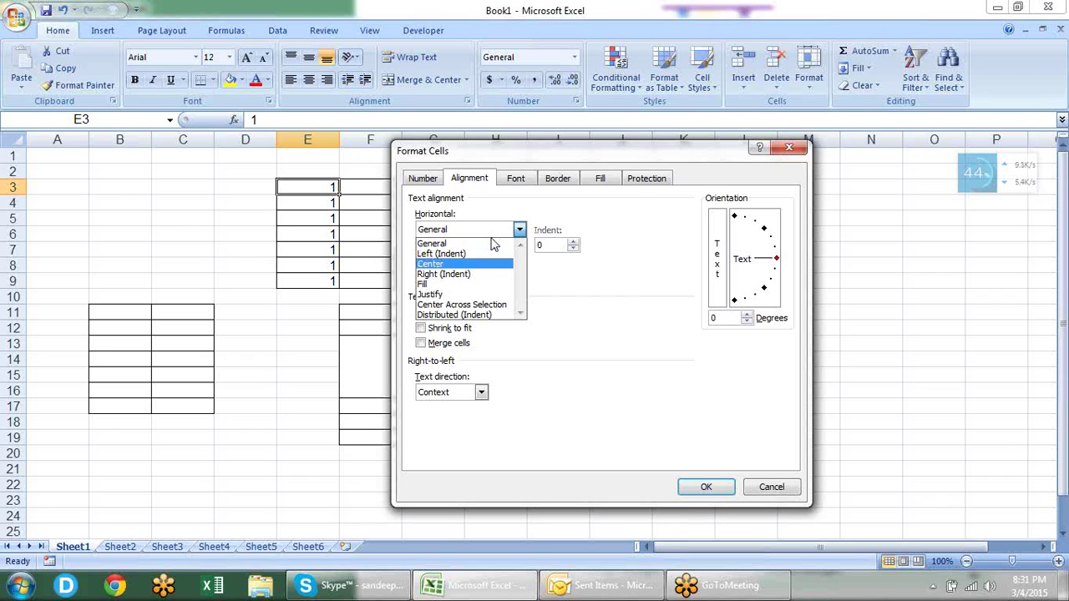
pyautogui.press('Down')
pyautogui.press('Down')
pyautogui.press('Down')
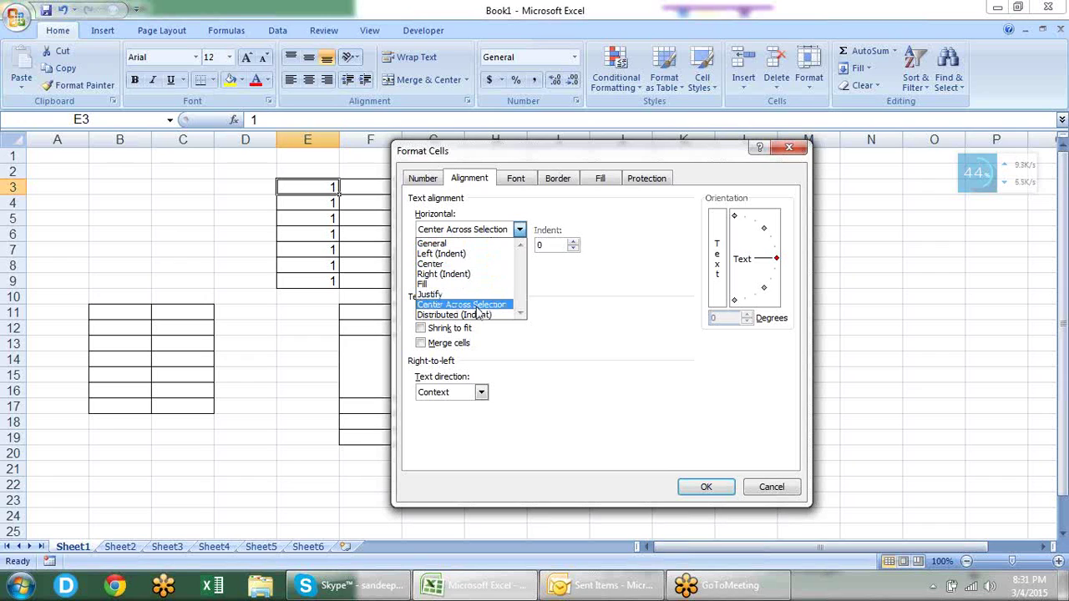
pyautogui.press('Up')
pyautogui.press('Up')
pyautogui.press('Up')
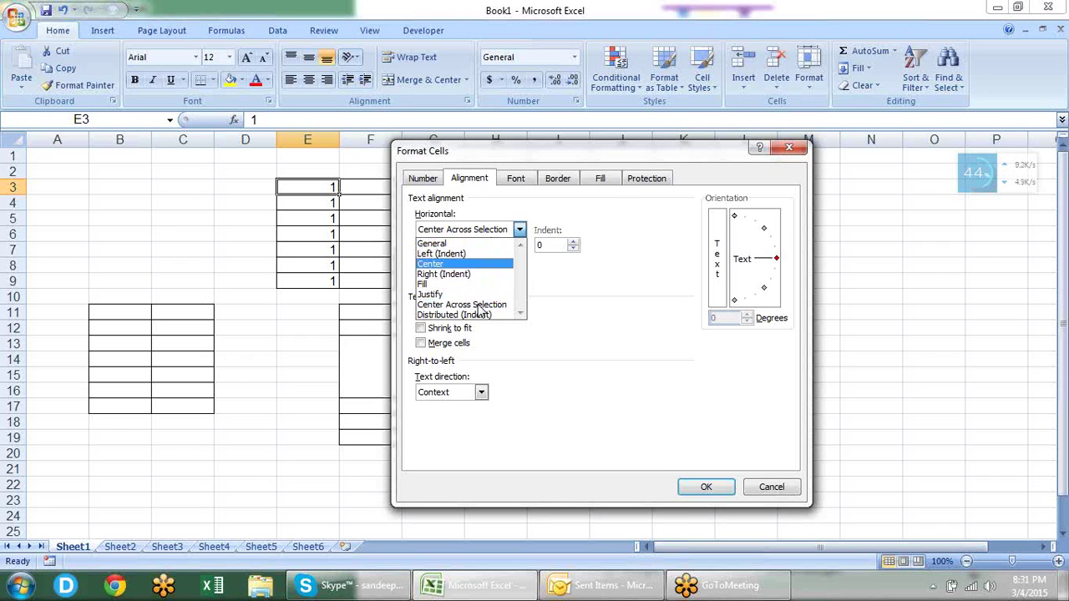
pyautogui.press('Down')
pyautogui.press('Down')
pyautogui.press('Down')
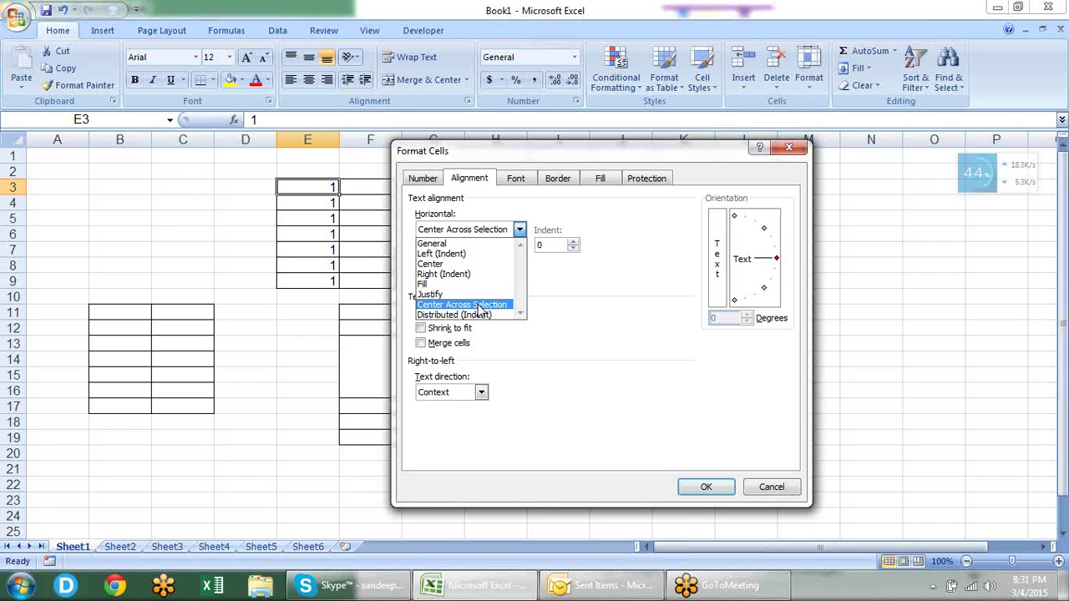
pyautogui.press('Up')
pyautogui.press('Up')
pyautogui.press('Up')
pyautogui.press('Down')
pyautogui.press('Down')
pyautogui.press('Down')
pyautogui.press('Up')
pyautogui.press('Up')
pyautogui.press('Up')
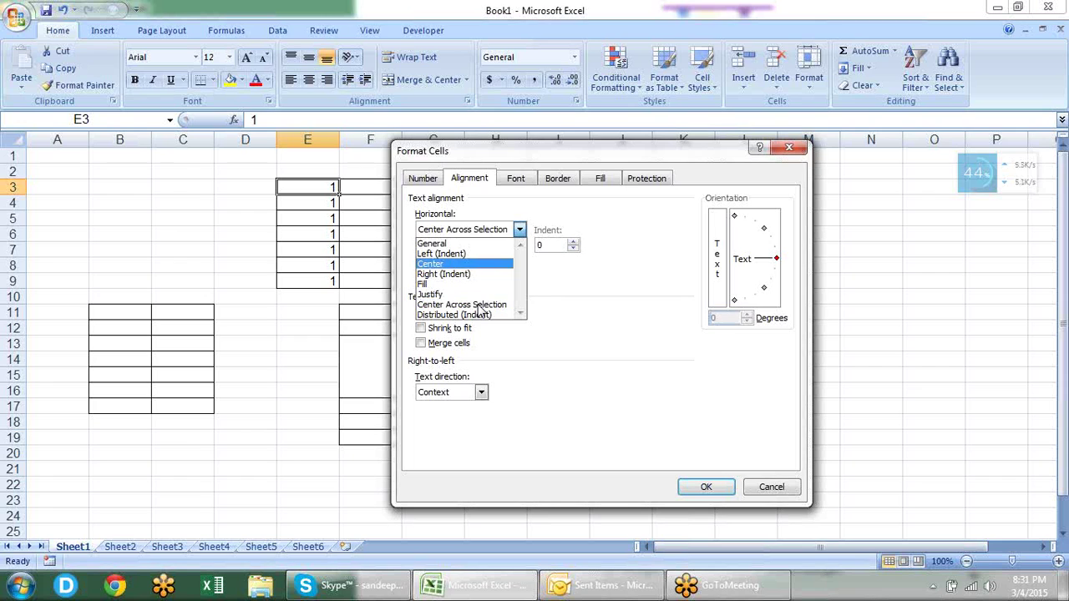
pyautogui.press('Down')
pyautogui.press('Down')
pyautogui.press('Down')
pyautogui.press('Up')
pyautogui.press('Up')
pyautogui.press('Up')
pyautogui.press('Down')
pyautogui.press('Down')
pyautogui.press('Down')
pyautogui.press('Up')
pyautogui.press('Up')
pyautogui.press('Up')
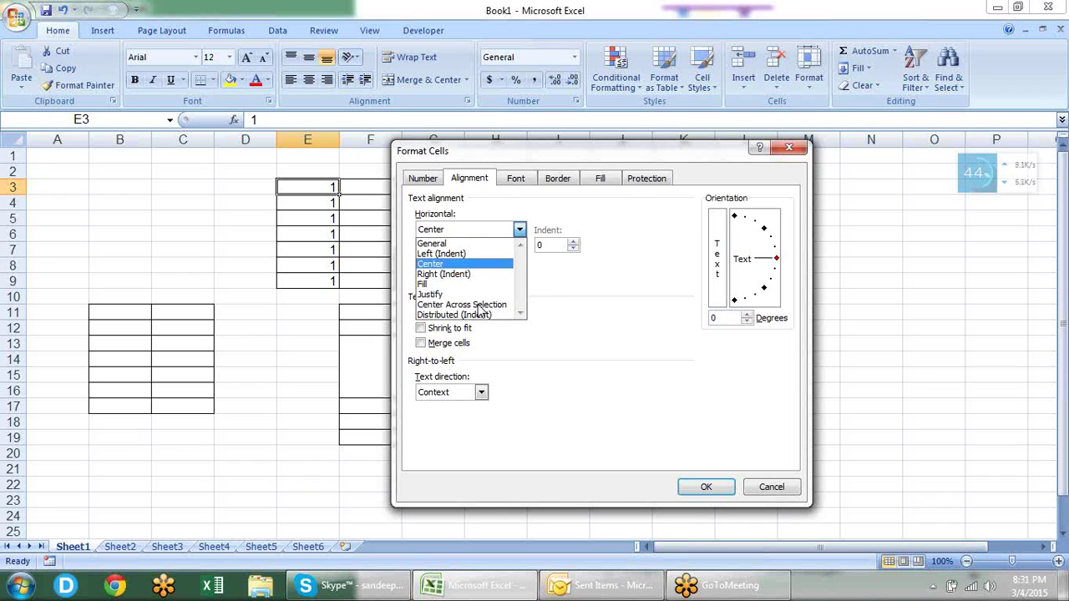
pyautogui.press('Return')
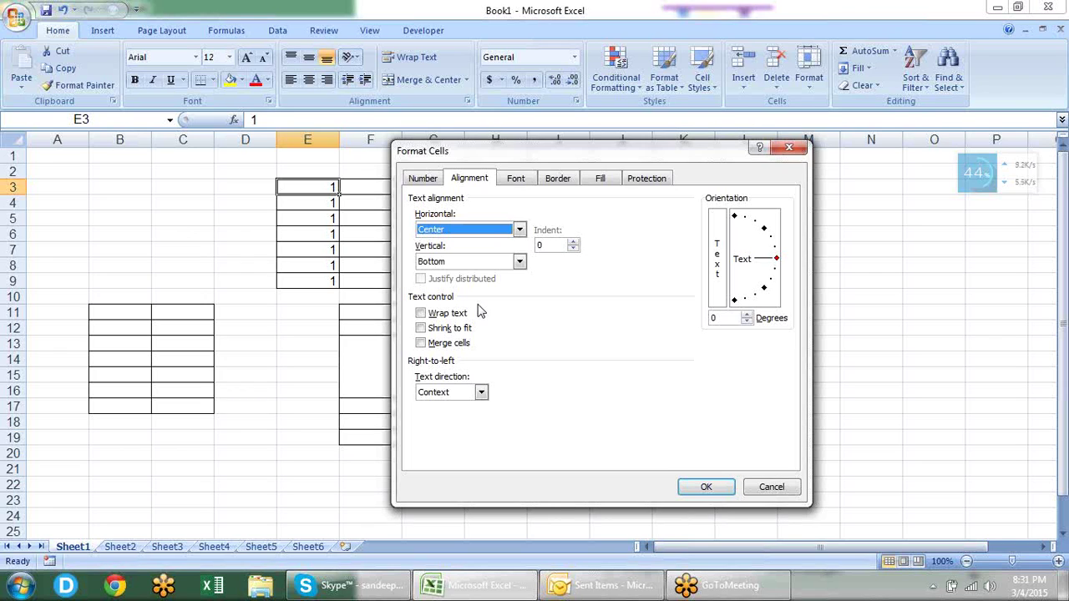
# Turn on Wrap text for E3 and go to the Font page
pyautogui.click(482, 312)
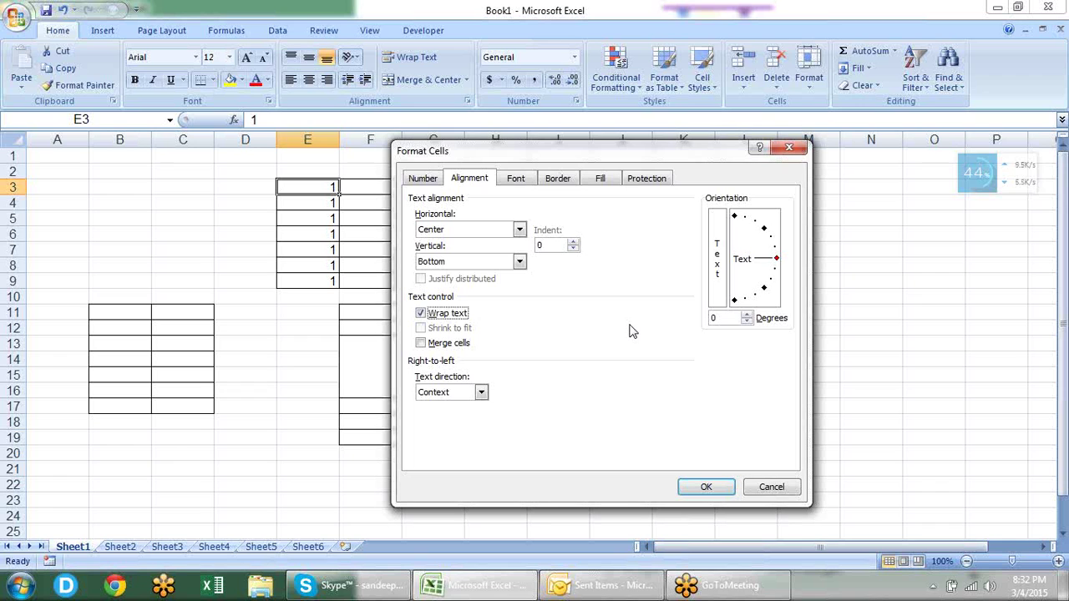
pyautogui.hotkey('ctrl', 'Tab')
pyautogui.hotkey('ctrl', 'Tab')
pyautogui.hotkey('ctrl', 'Tab')
pyautogui.hotkey('ctrl', 'Tab')
pyautogui.hotkey('ctrl', 'Tab')
pyautogui.hotkey('ctrl', 'Tab')
pyautogui.hotkey('ctrl', 'Tab')
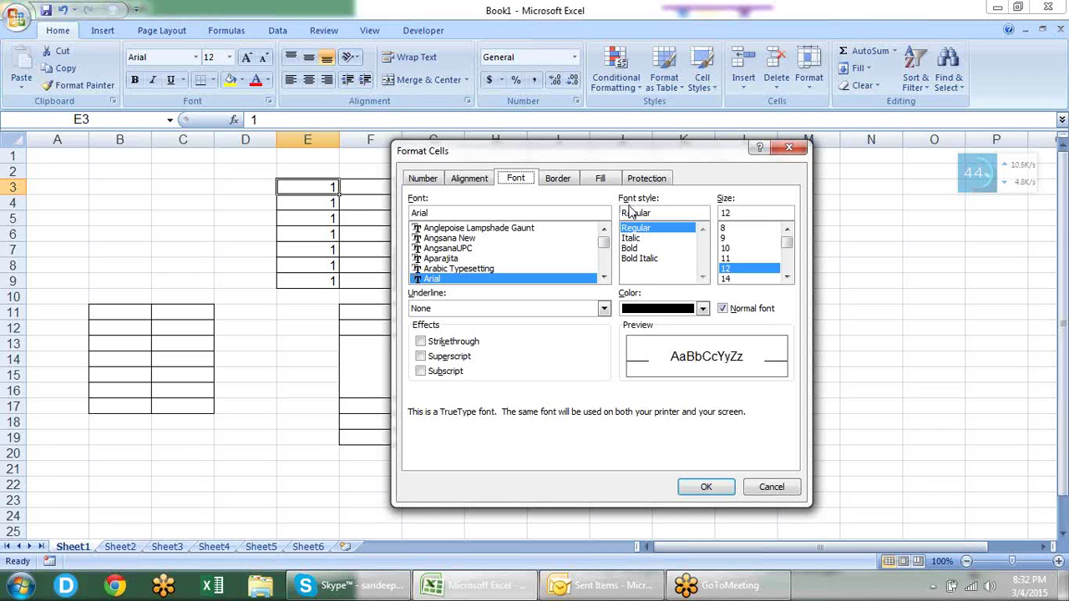
# Set E3's font style to Italic and apply the centred, wrapped, italic formatting
pyautogui.doubleClick(630, 212)
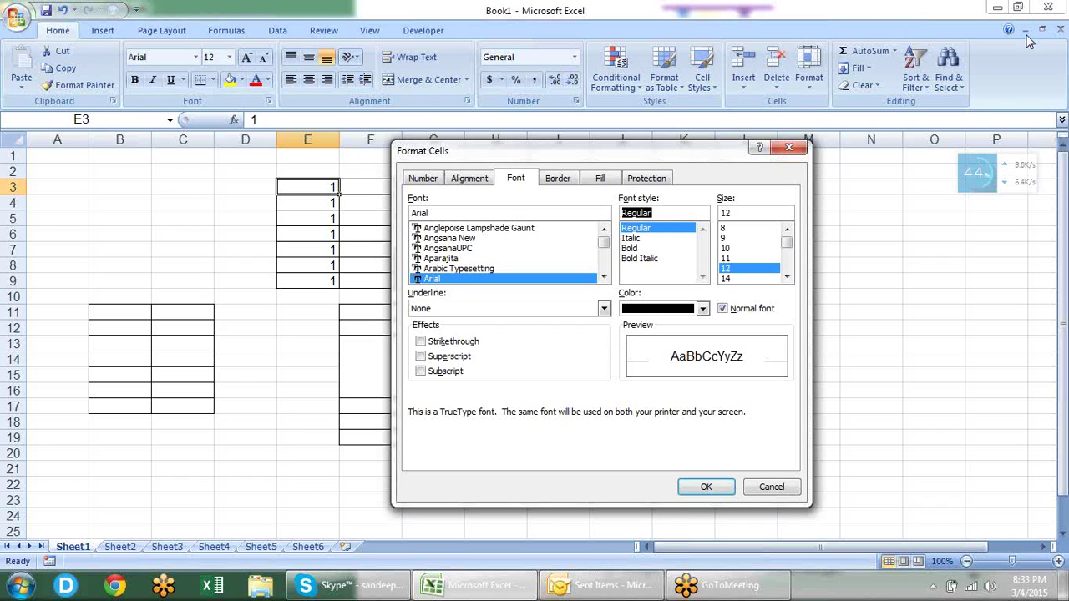
pyautogui.press('Down')
pyautogui.press('Down')
pyautogui.press('Up')
pyautogui.press('Up')
pyautogui.press('Down')
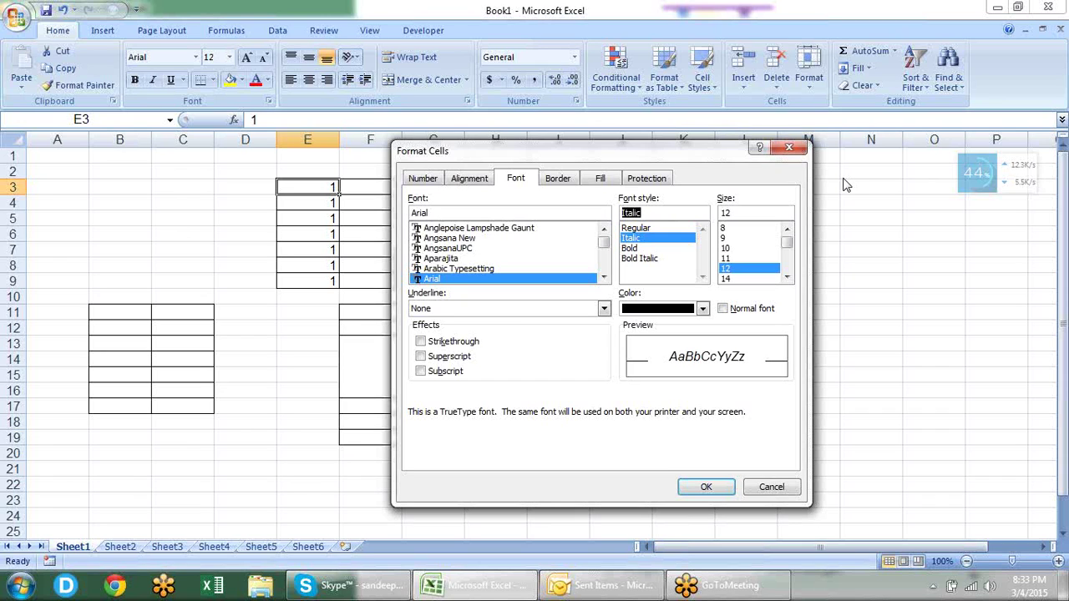
pyautogui.write('b')
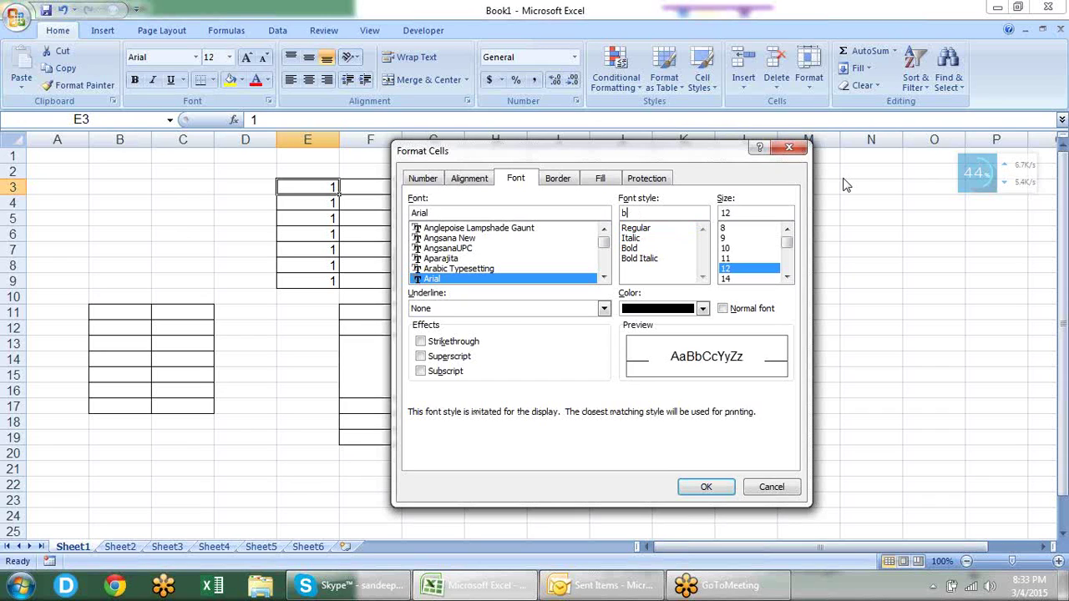
pyautogui.write('b')
pyautogui.press('BackSpace')
pyautogui.press('BackSpace')
pyautogui.press('Down')
pyautogui.press('Down')
pyautogui.press('Down')
pyautogui.press('Up')
pyautogui.press('Up')
pyautogui.press('Down')
pyautogui.press('Down')
pyautogui.press('Down')
pyautogui.press('Up')
pyautogui.press('Up')
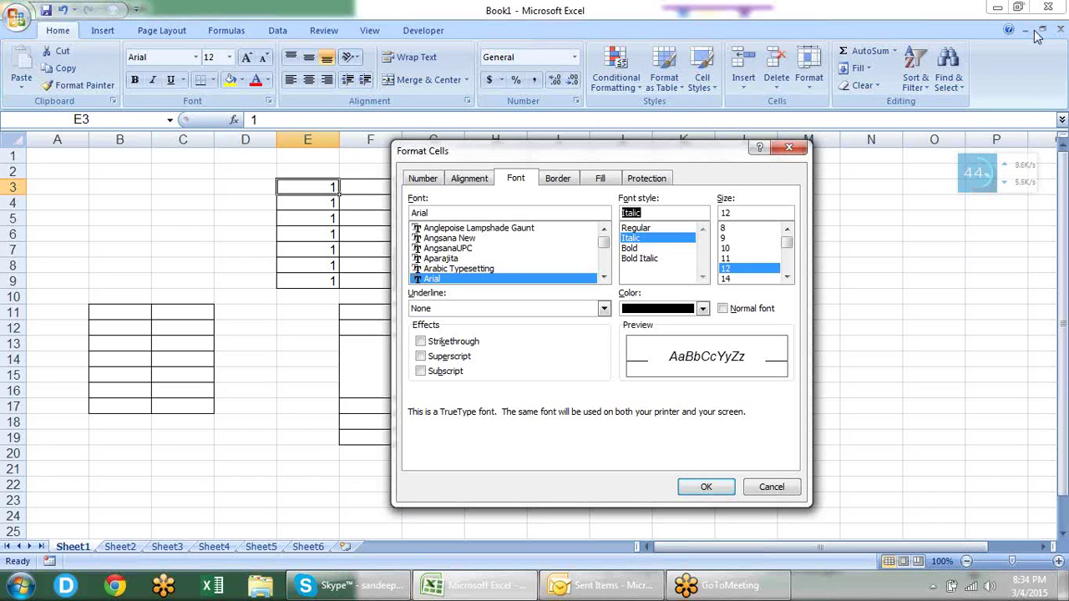
pyautogui.click(1059, 37)
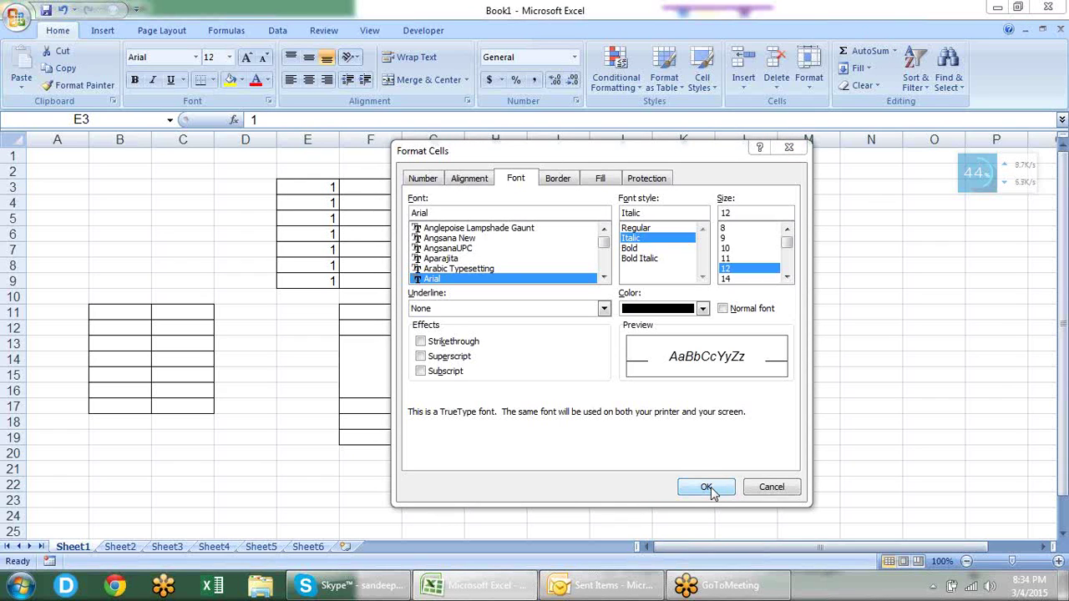
pyautogui.click(707, 488)
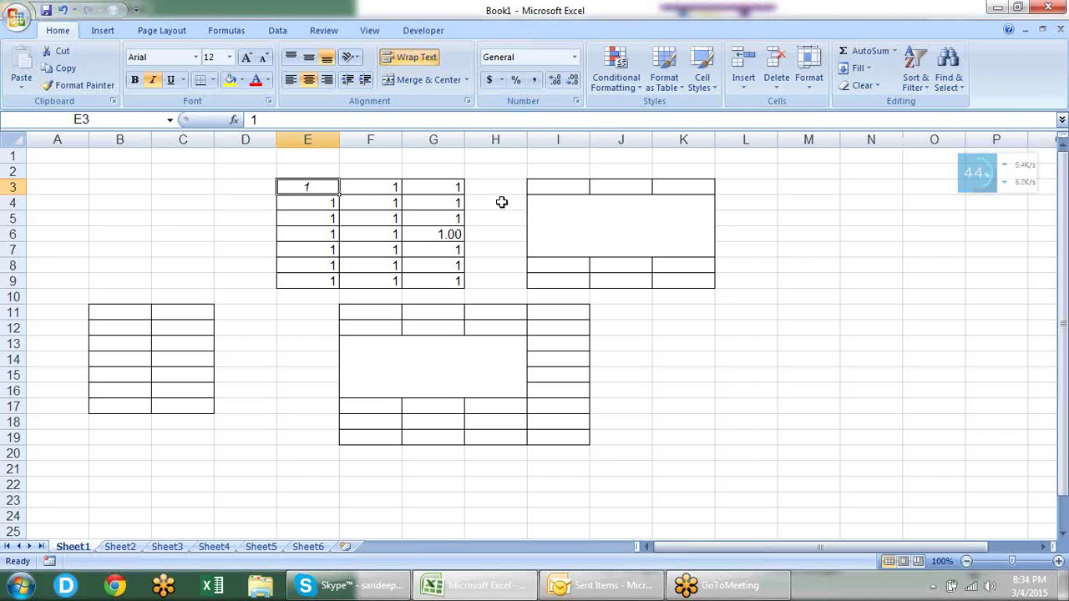
# Open Print Preview and bring up Page Setup on the Page tab
pyautogui.hotkey('alt', 'f')
pyautogui.press('w')
pyautogui.press('v')
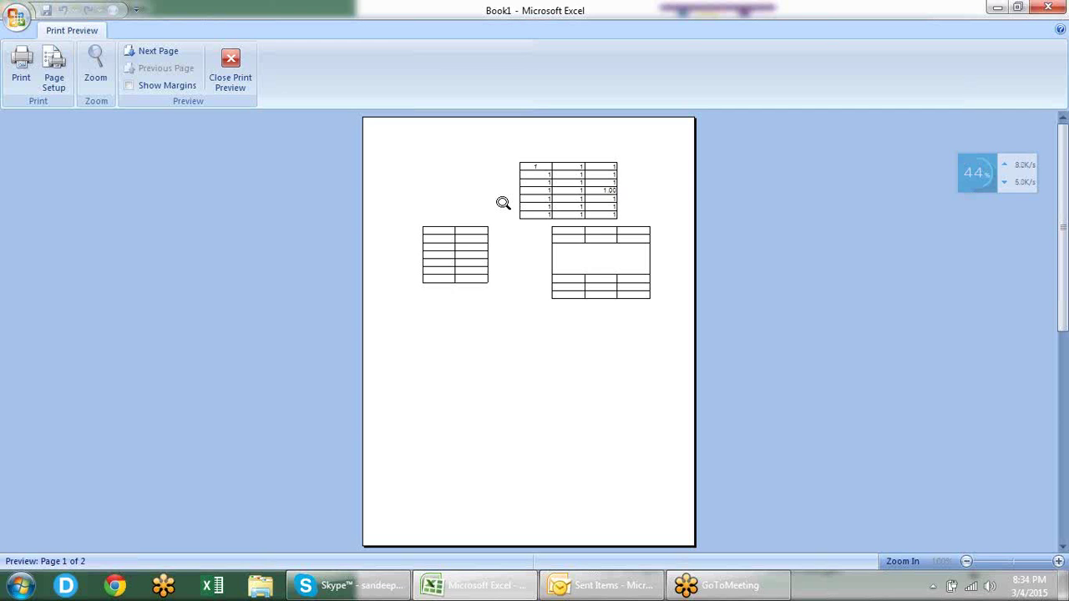
pyautogui.hotkey('alt', 'p')
pyautogui.press('s')
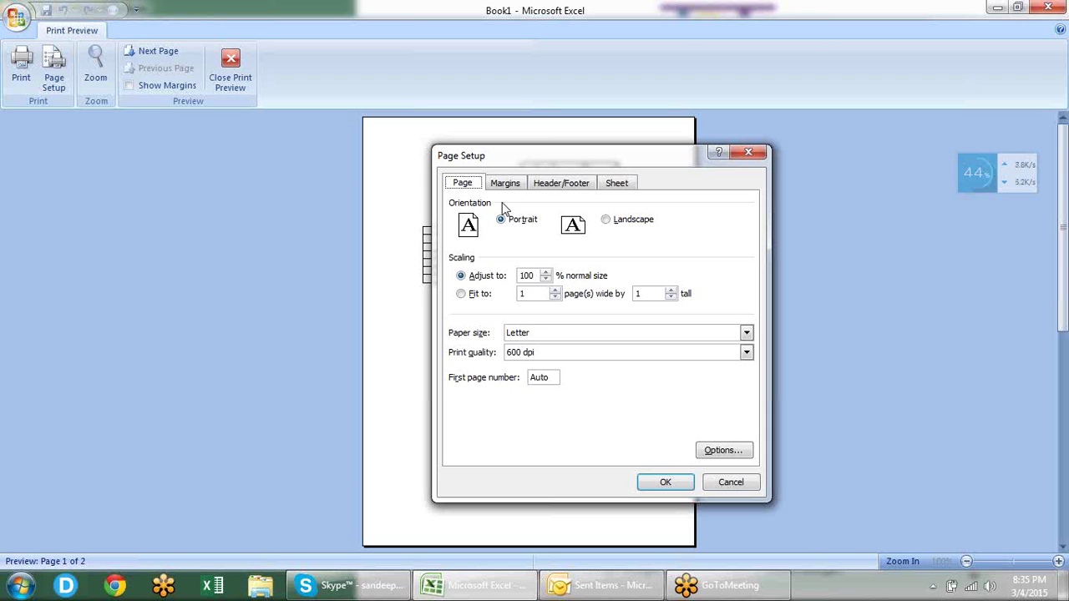
# Set Landscape orientation, fit to 1 page wide by 1 tall, and exit Print Preview
pyautogui.moveTo(500, 163); pyautogui.dragTo(590, 164)
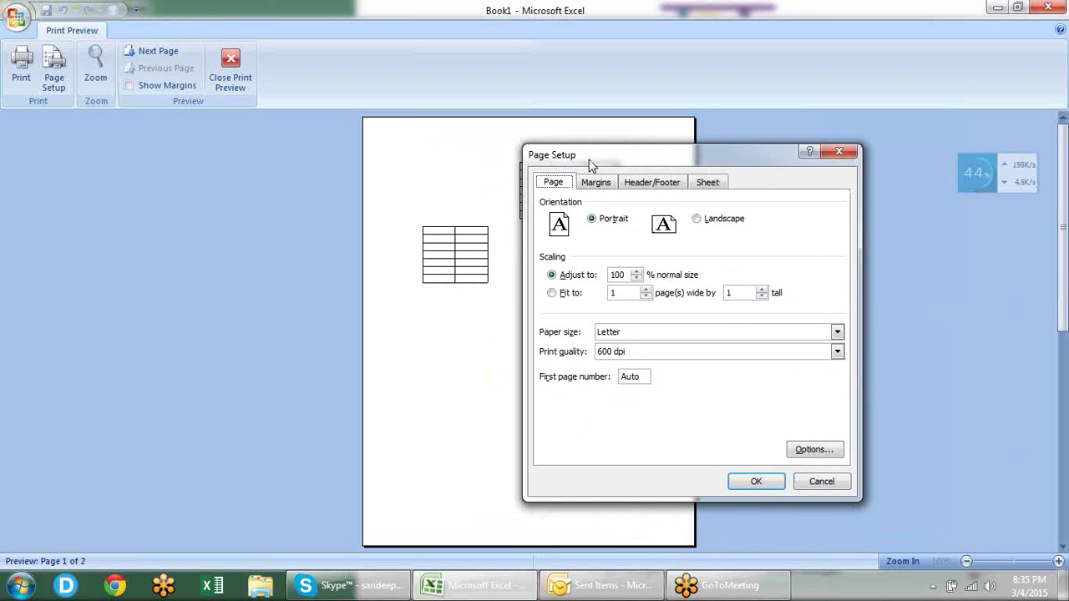
pyautogui.hotkey('alt', 'l')
pyautogui.click(585, 306)
pyautogui.press('Return')
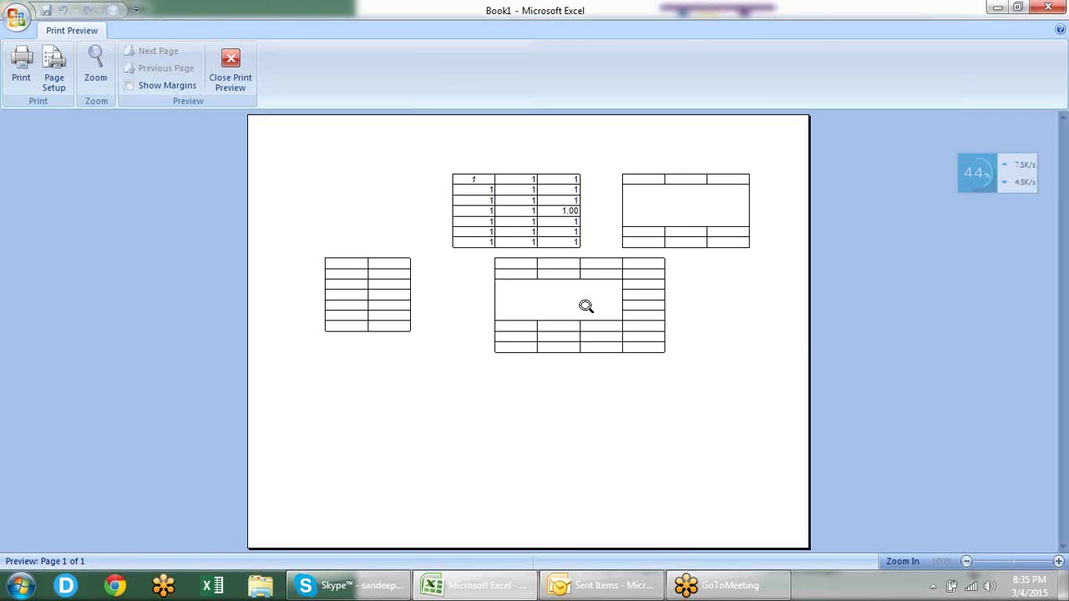
pyautogui.press('Escape')
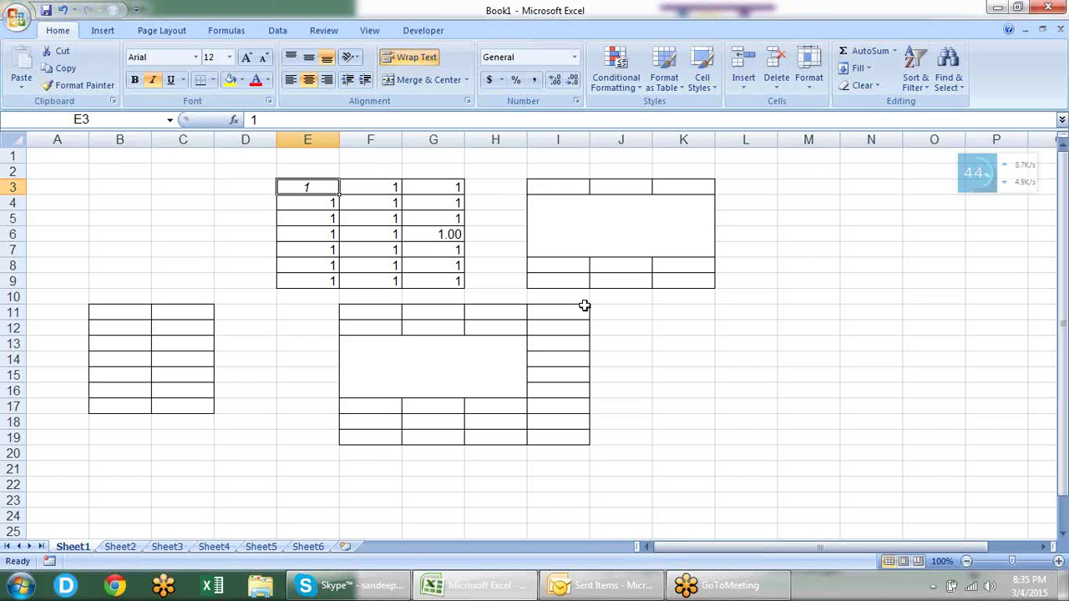
# Search Help for 'keyboard shortcut', open 'Excel shortcut and function keys', and maximize it
pyautogui.press('F1')
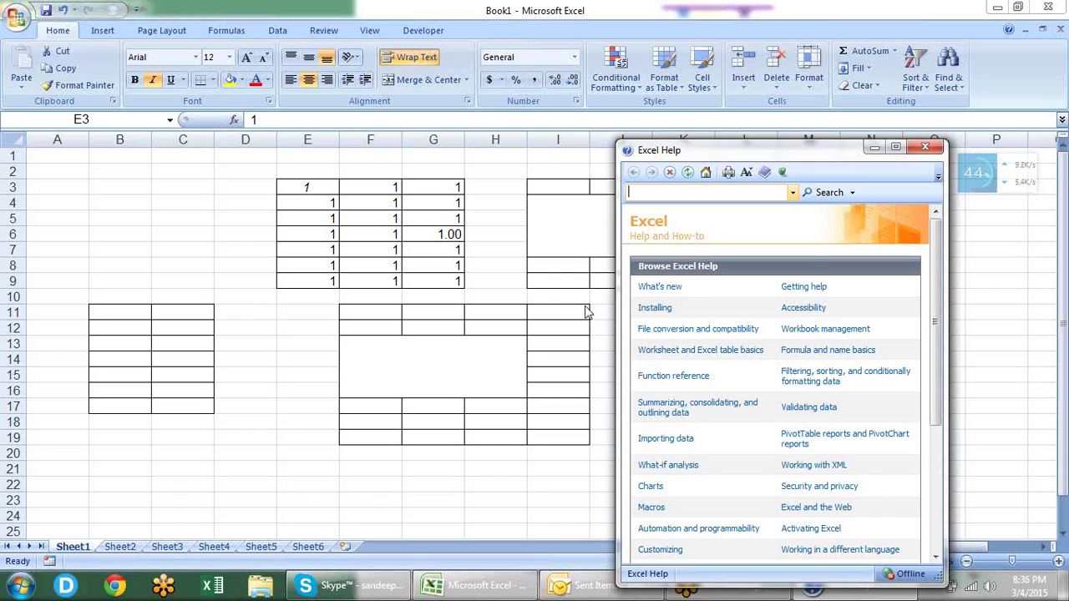
pyautogui.write('keyboard shortcut')
pyautogui.press('Return')
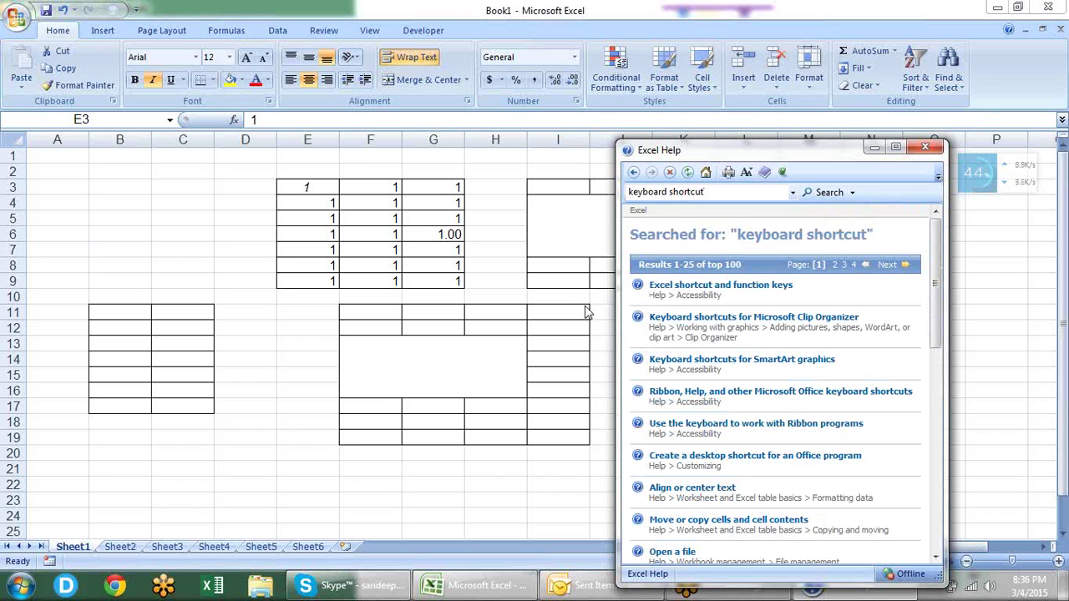
pyautogui.click(719, 289)
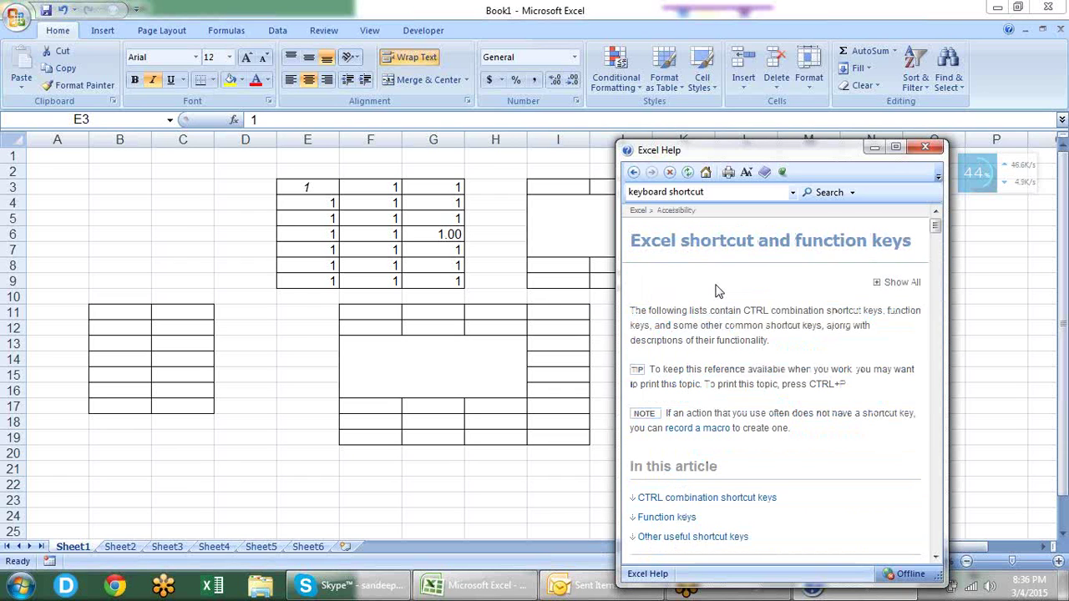
pyautogui.click(895, 151)
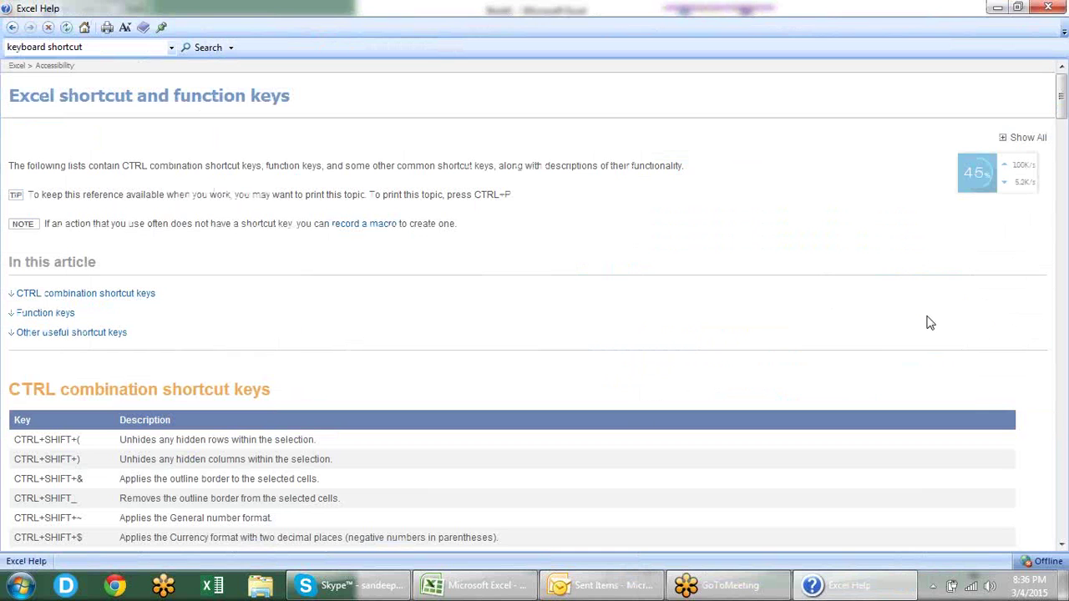
pyautogui.scroll(-5, 929, 324)
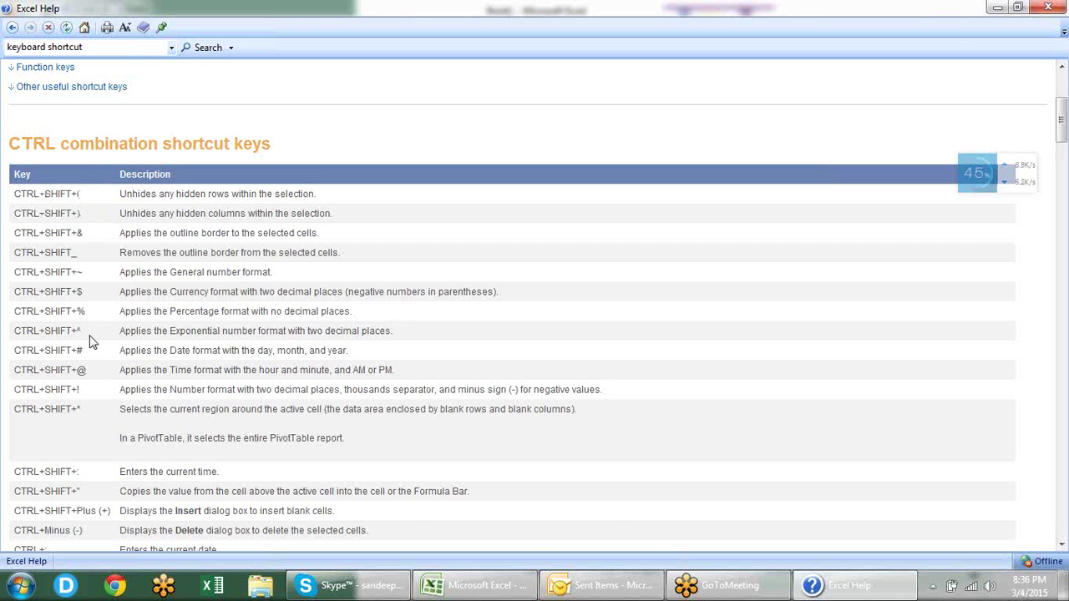
pyautogui.scroll(-1, 92, 340)
pyautogui.scroll(-1, 91, 341)
pyautogui.scroll(-2, 92, 341)
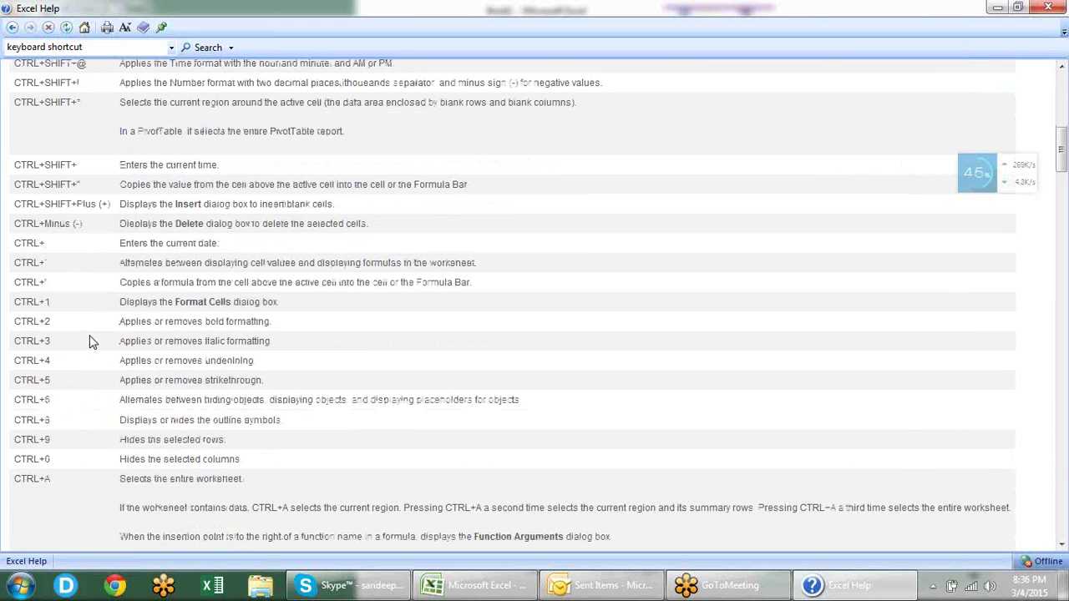
pyautogui.scroll(-1, 60, 376)
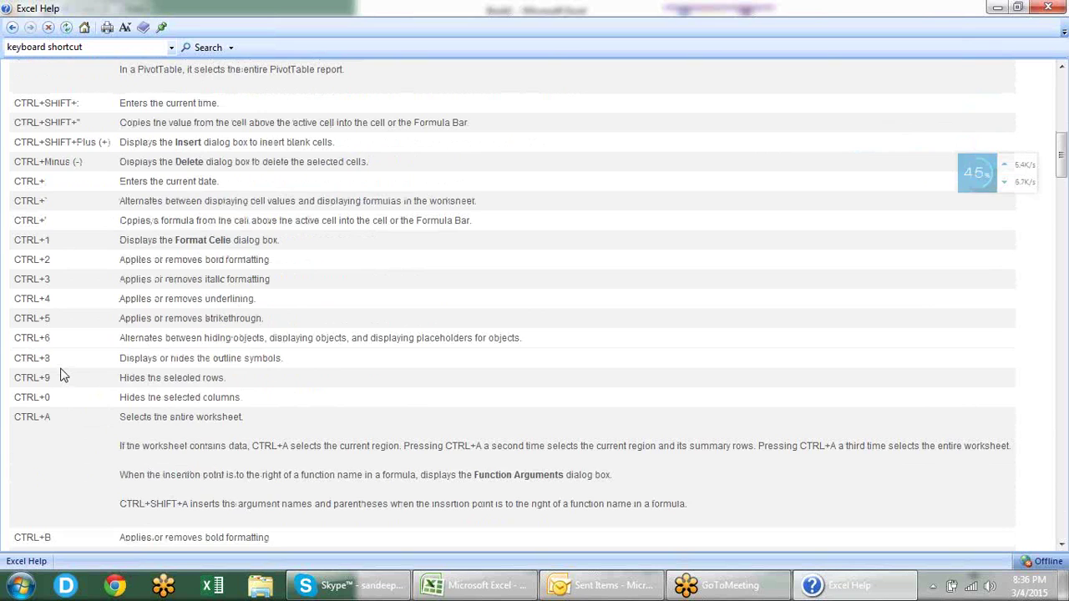
pyautogui.scroll(-2, 60, 376)
pyautogui.scroll(-1, 60, 376)
pyautogui.scroll(-3, 60, 376)
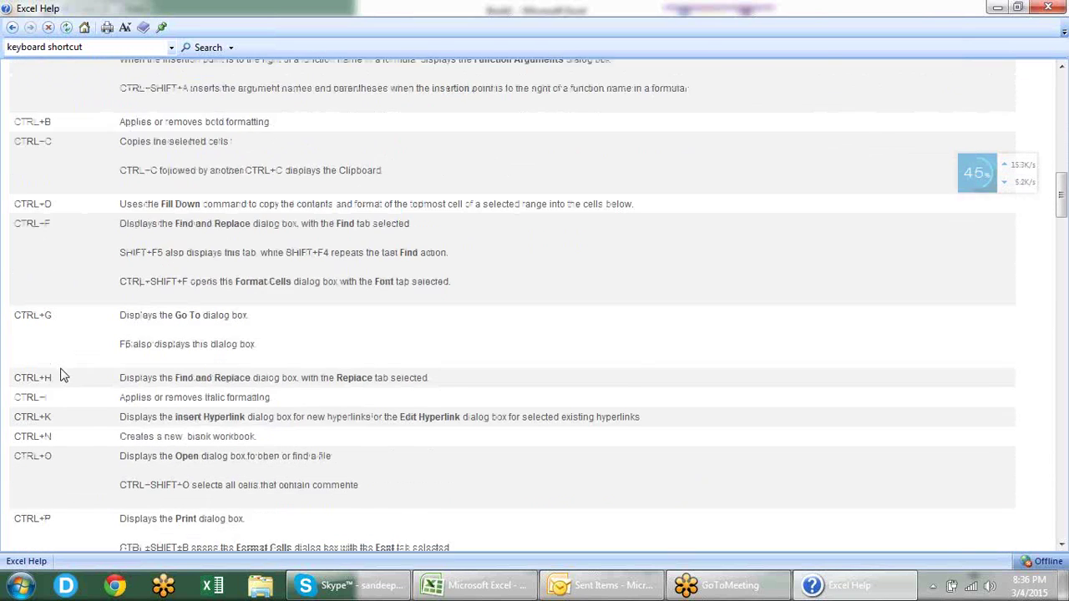
pyautogui.scroll(-1, 60, 375)
pyautogui.scroll(-1, 60, 376)
pyautogui.scroll(-2, 60, 376)
pyautogui.scroll(-1, 60, 375)
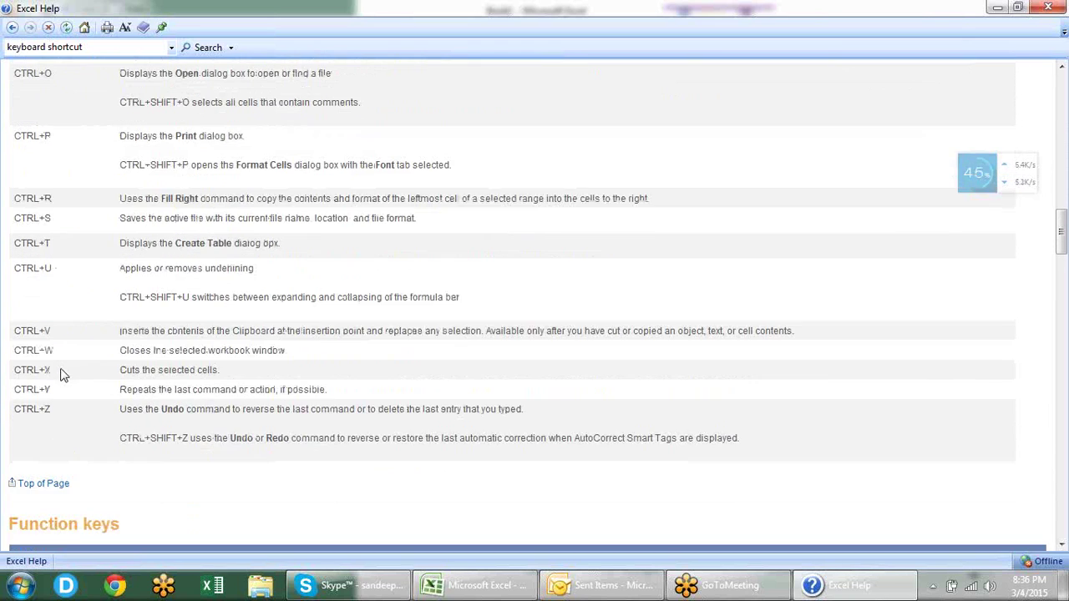
pyautogui.scroll(-1, 61, 376)
pyautogui.scroll(-1, 60, 376)
pyautogui.scroll(-1, 60, 375)
pyautogui.scroll(-3, 60, 376)
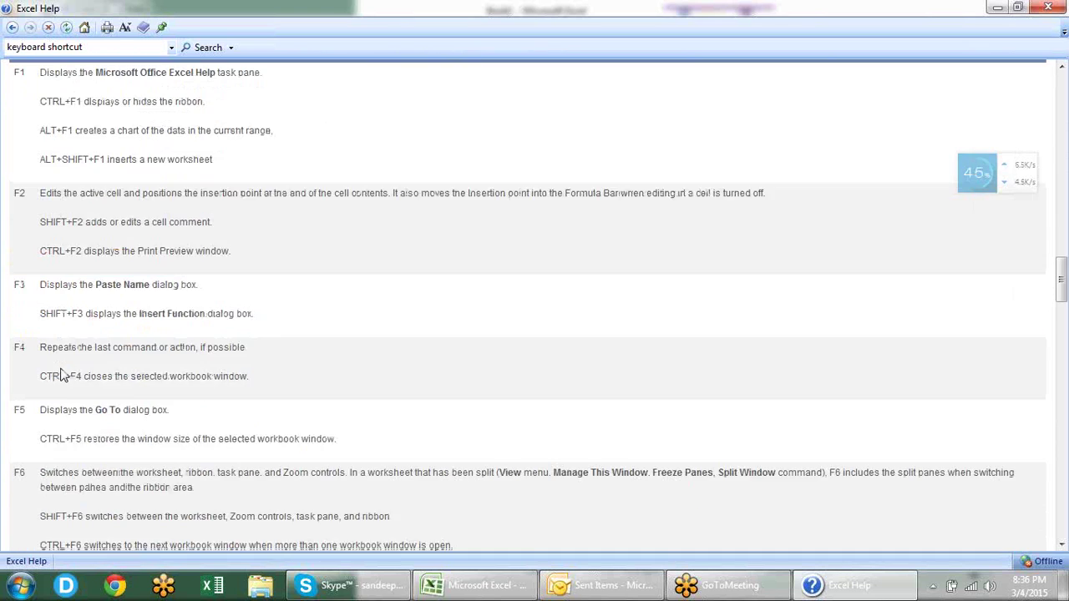
pyautogui.scroll(-2, 60, 376)
pyautogui.scroll(-3, 62, 368)
pyautogui.scroll(-5, 62, 368)
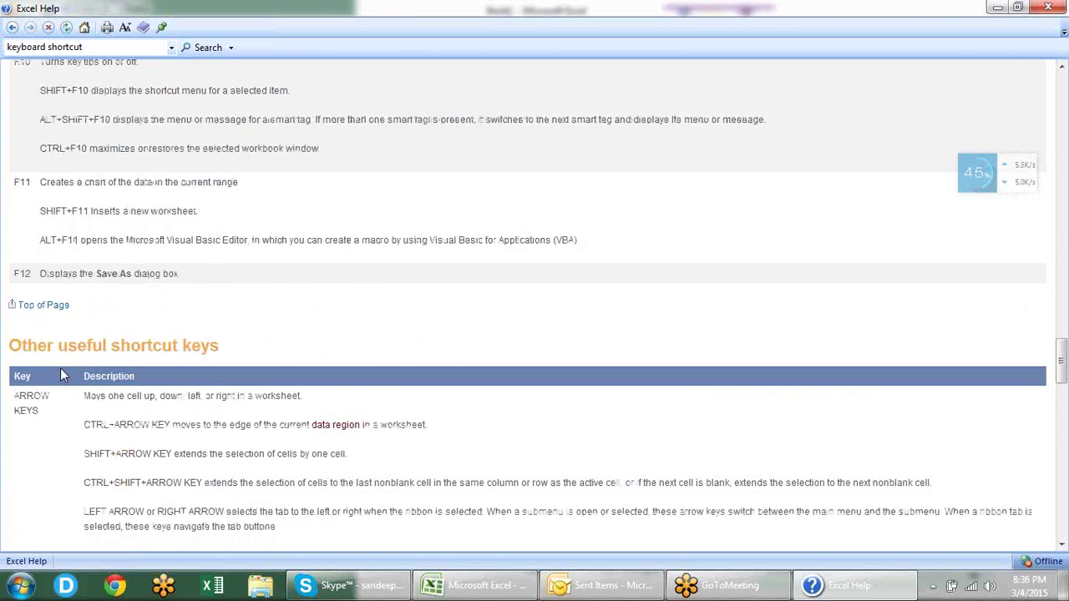
pyautogui.scroll(-1, 62, 370)
pyautogui.scroll(-1, 62, 371)
pyautogui.scroll(-1, 64, 374)
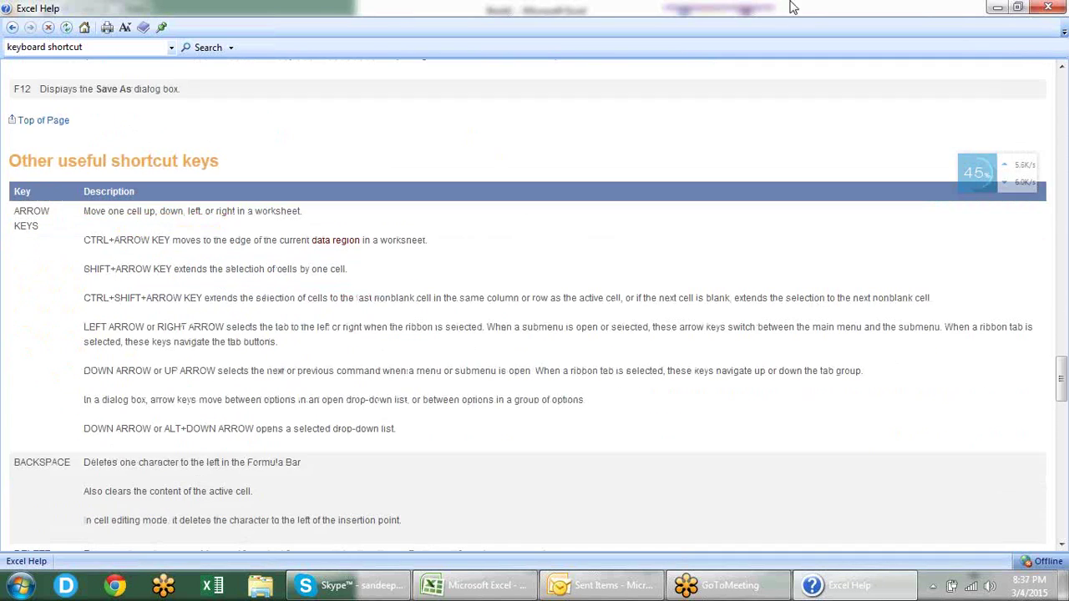
# Close Excel Help, minimize Excel, and show the desktop with Win+D
pyautogui.click(1049, 7)
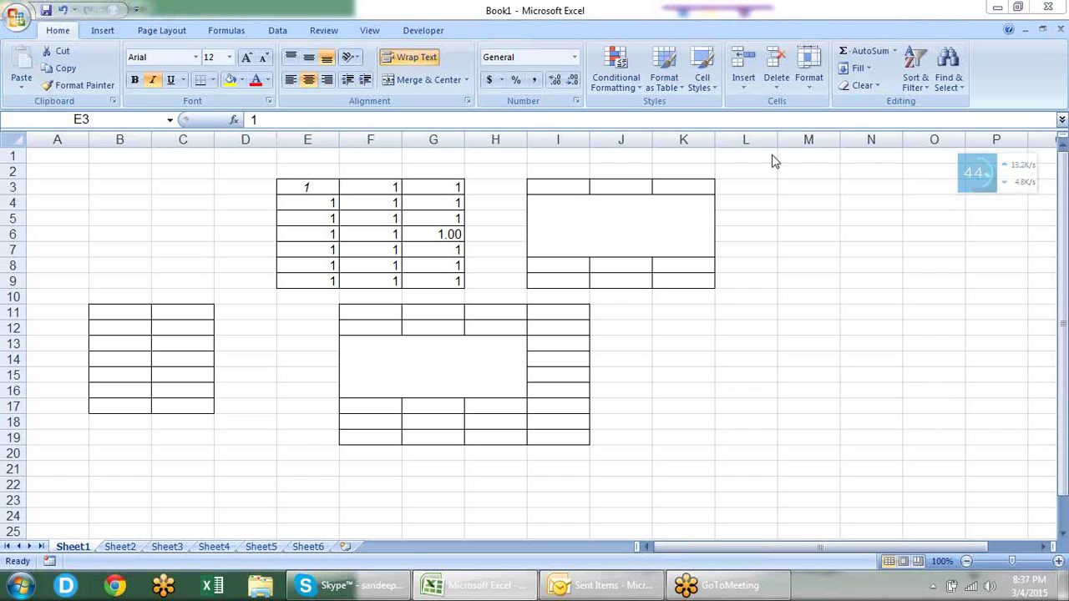
pyautogui.click(992, 15)
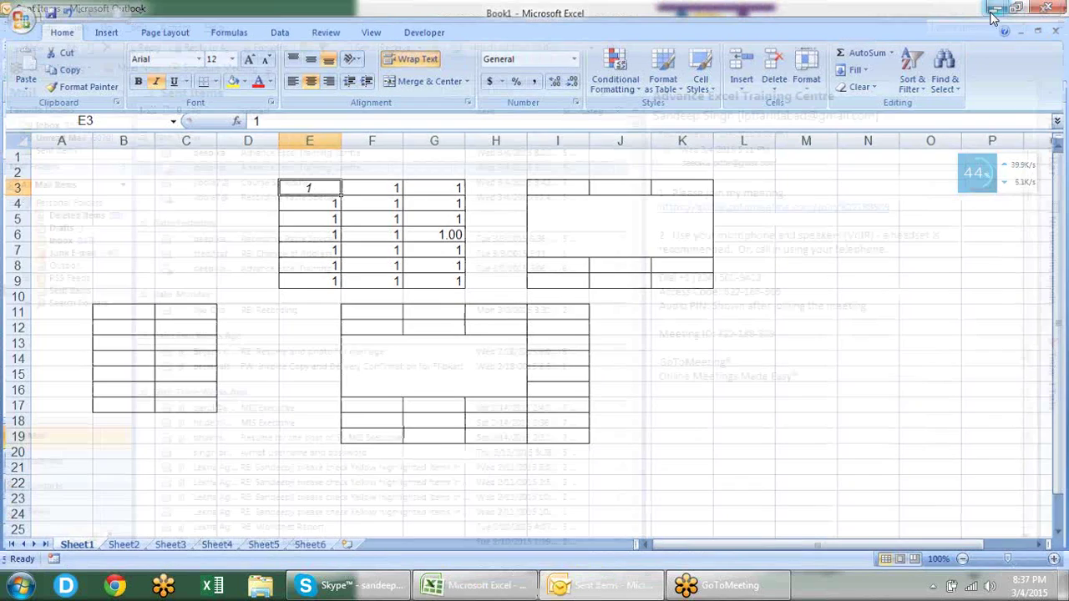
pyautogui.press('super+d')
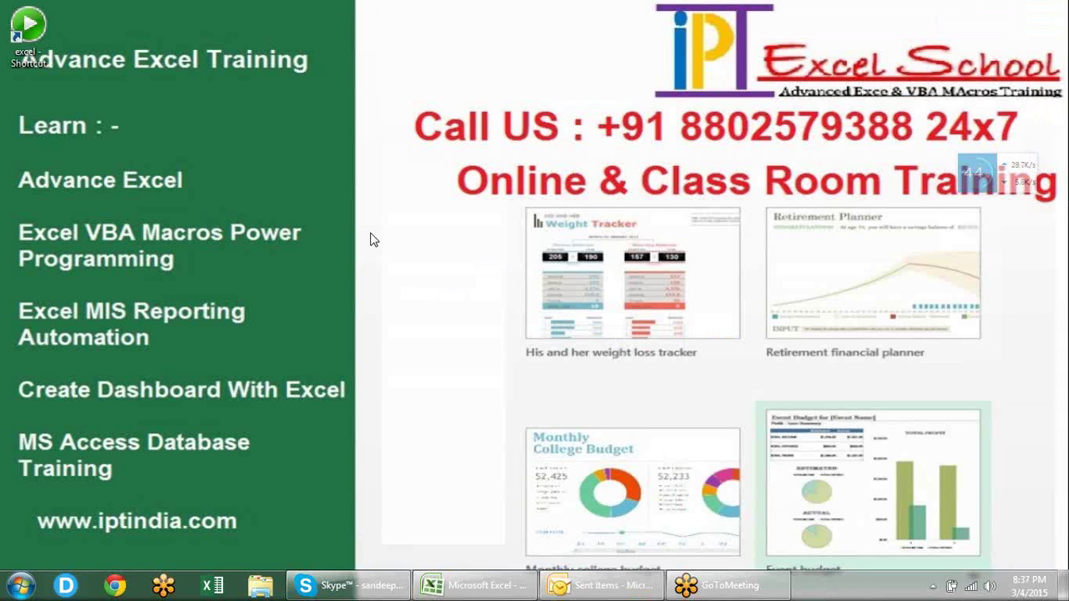
# Search Windows Help for 'keyboard shortcut' and open the Keyboard shortcuts article full-screen
pyautogui.press('F1')
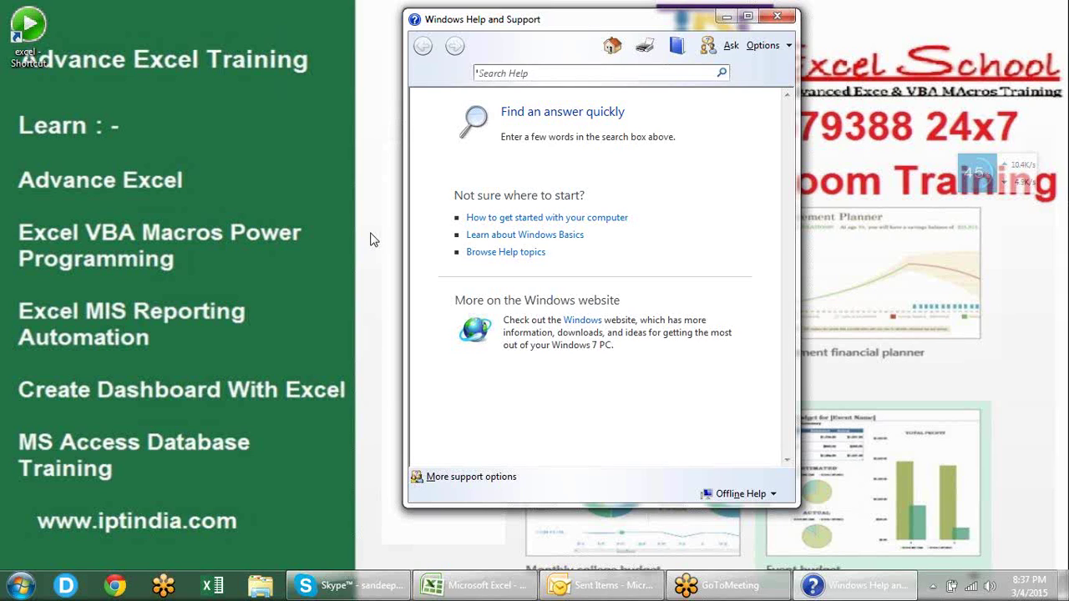
pyautogui.write('ke')
pyautogui.write('yboard shortcut')
pyautogui.press('Return')
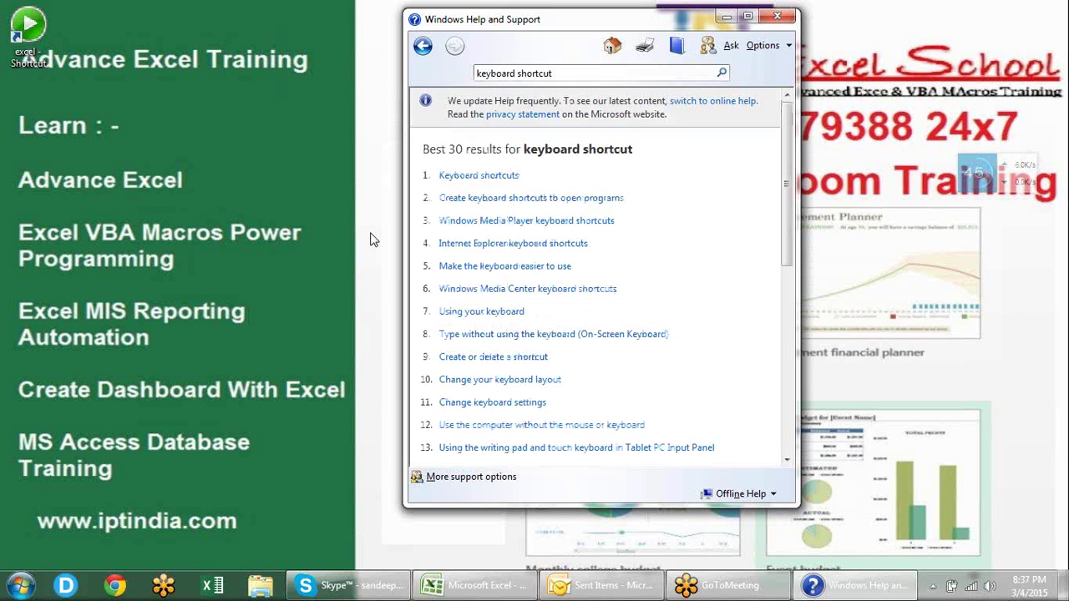
pyautogui.click(442, 175)
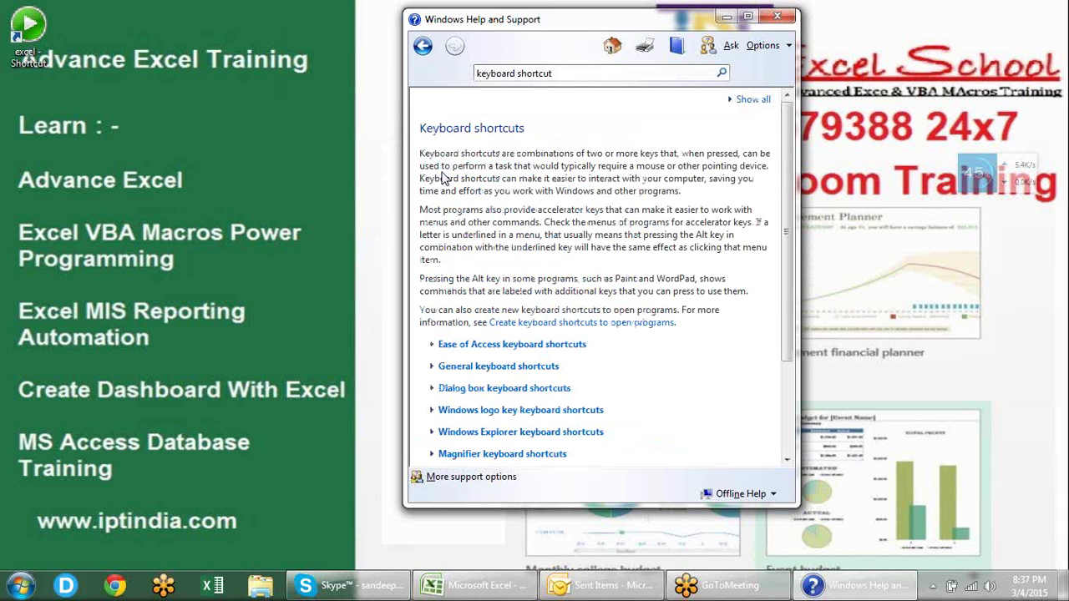
pyautogui.click(748, 16)
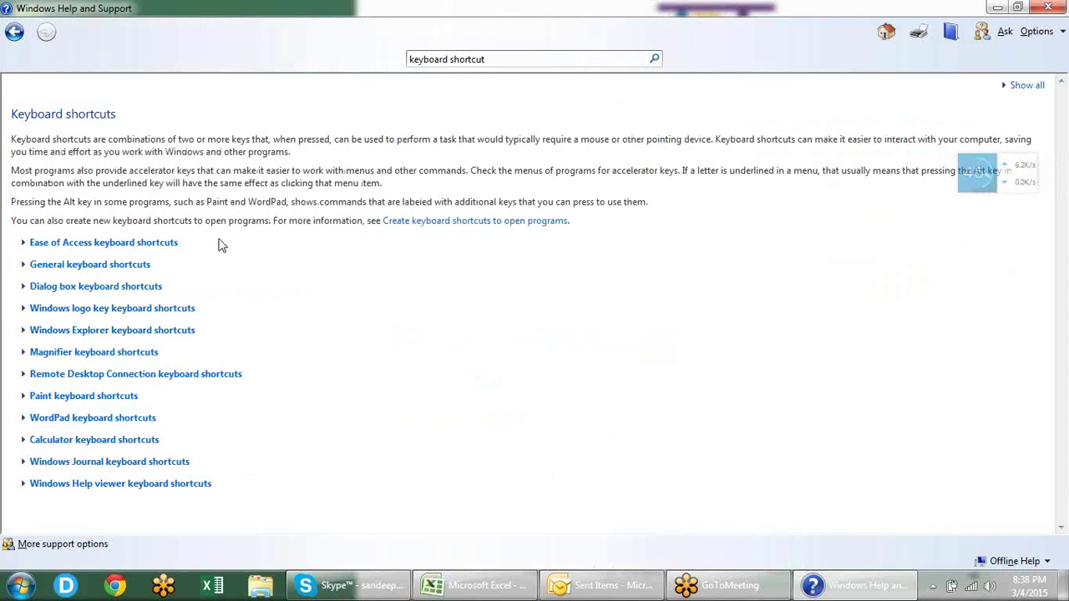
# Expand and read the Ease of Access, General and Dialog box shortcut sections
pyautogui.click(158, 244)
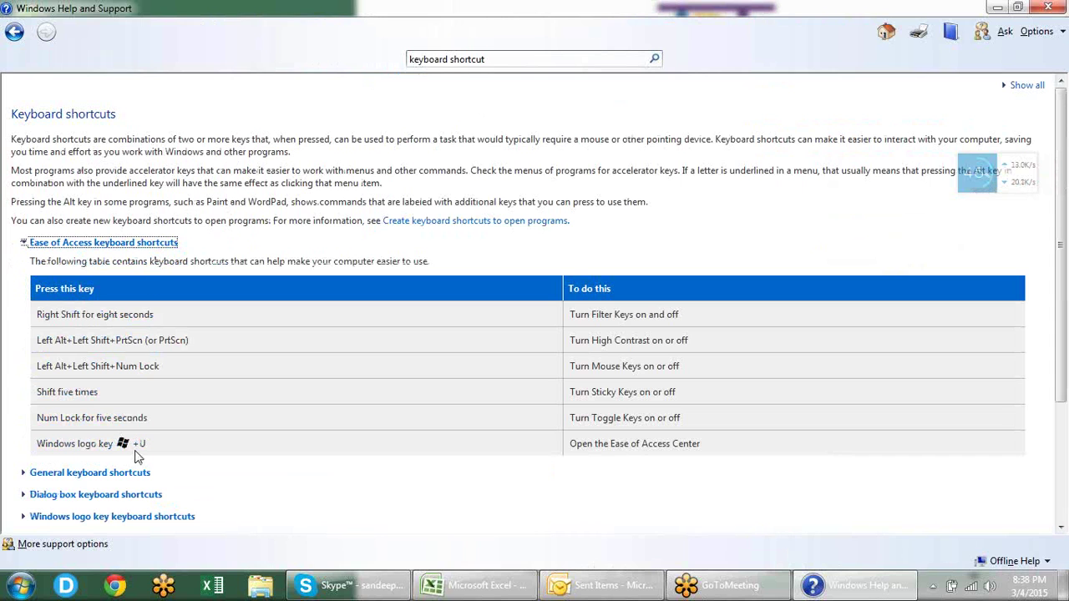
pyautogui.click(121, 474)
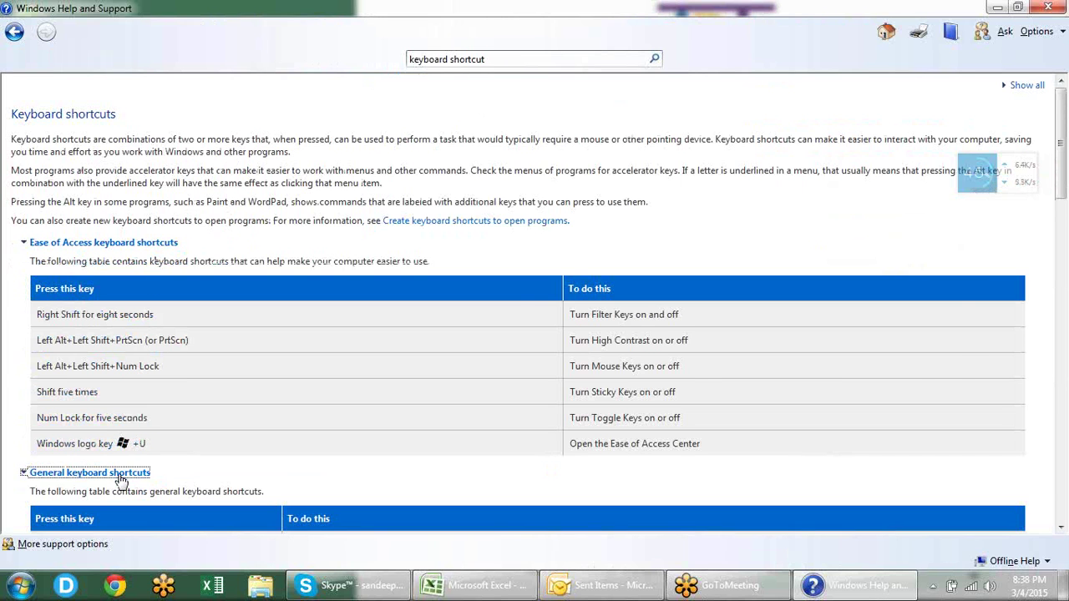
pyautogui.scroll(-1, 121, 478)
pyautogui.scroll(-3, 121, 478)
pyautogui.scroll(-5, 121, 478)
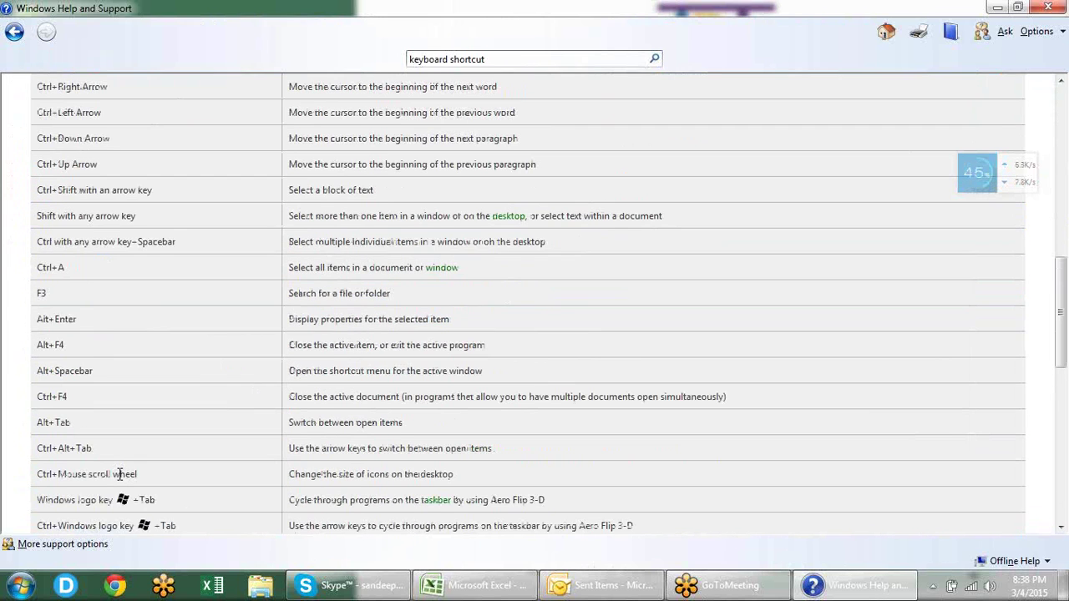
pyautogui.scroll(-10, 120, 475)
pyautogui.scroll(-1, 119, 477)
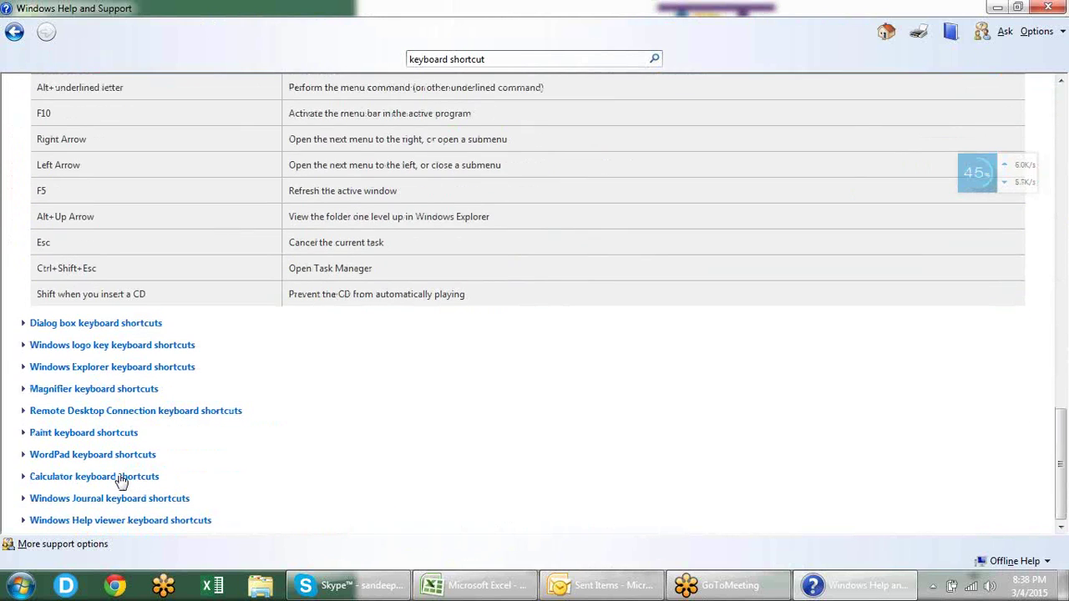
pyautogui.click(137, 325)
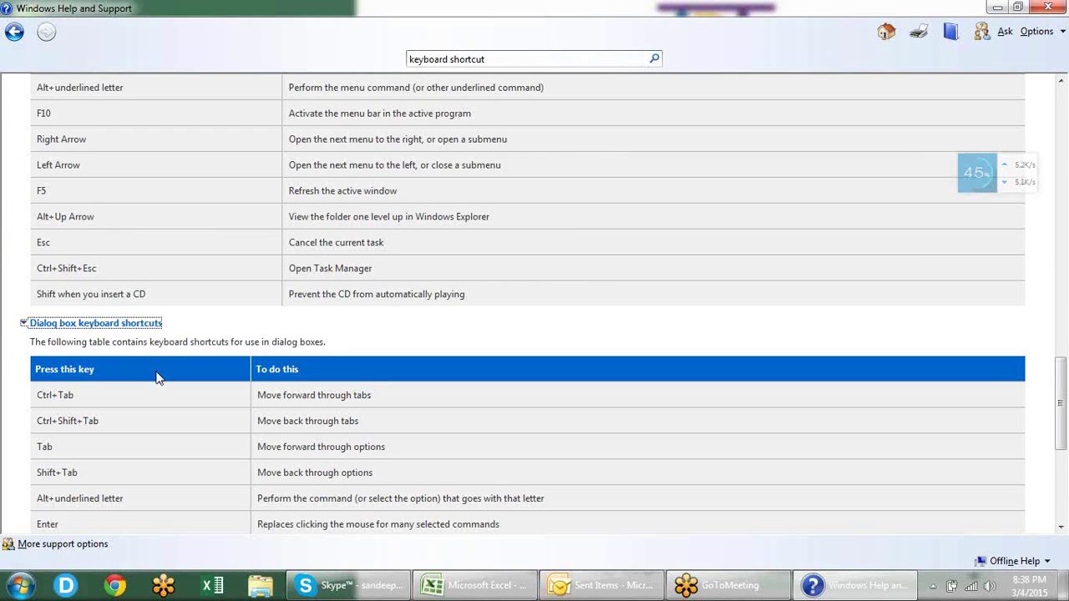
pyautogui.scroll(-1, 155, 377)
pyautogui.scroll(-2, 155, 378)
pyautogui.scroll(-1, 156, 378)
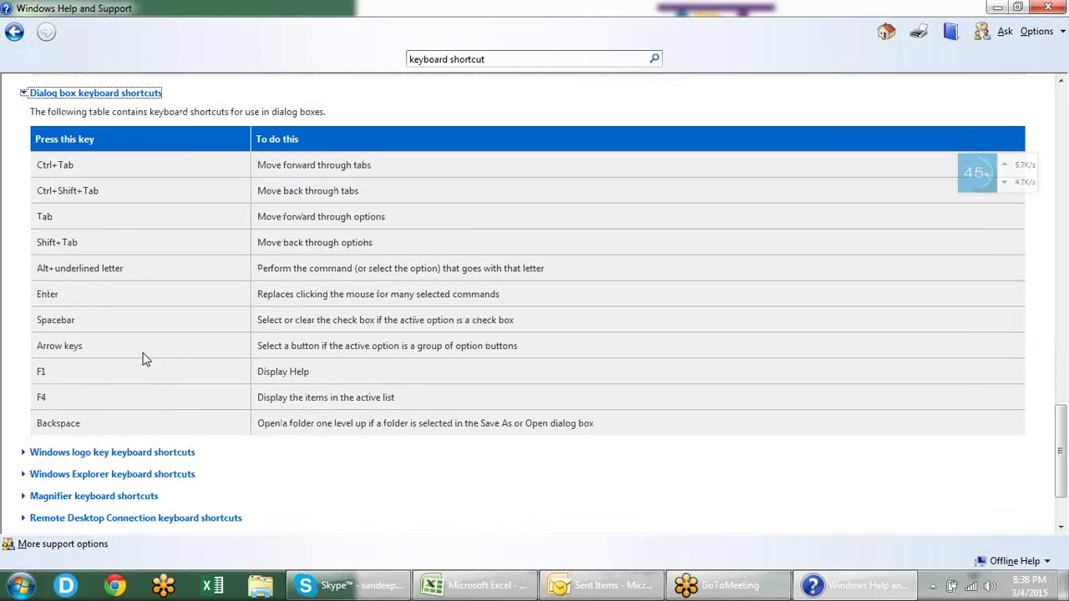
# Read the Windows logo key shortcuts, then close Help and return to the Excel workbook
pyautogui.click(157, 455)
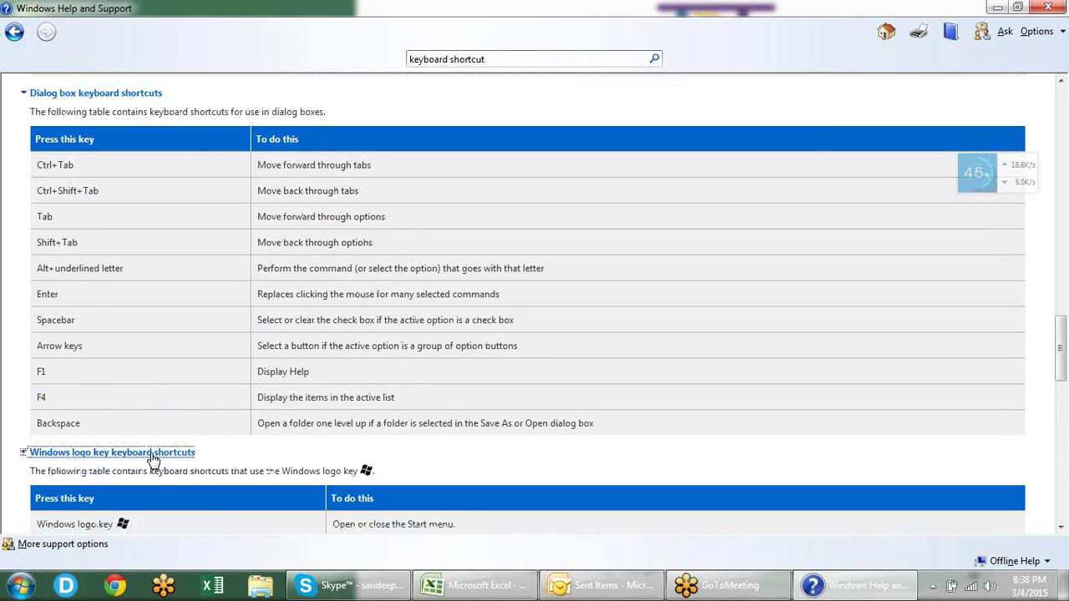
pyautogui.scroll(-1, 152, 460)
pyautogui.scroll(-1, 152, 459)
pyautogui.scroll(-7, 152, 459)
pyautogui.scroll(-2, 152, 459)
pyautogui.scroll(-1, 152, 458)
pyautogui.scroll(-1, 152, 458)
pyautogui.scroll(-1, 151, 458)
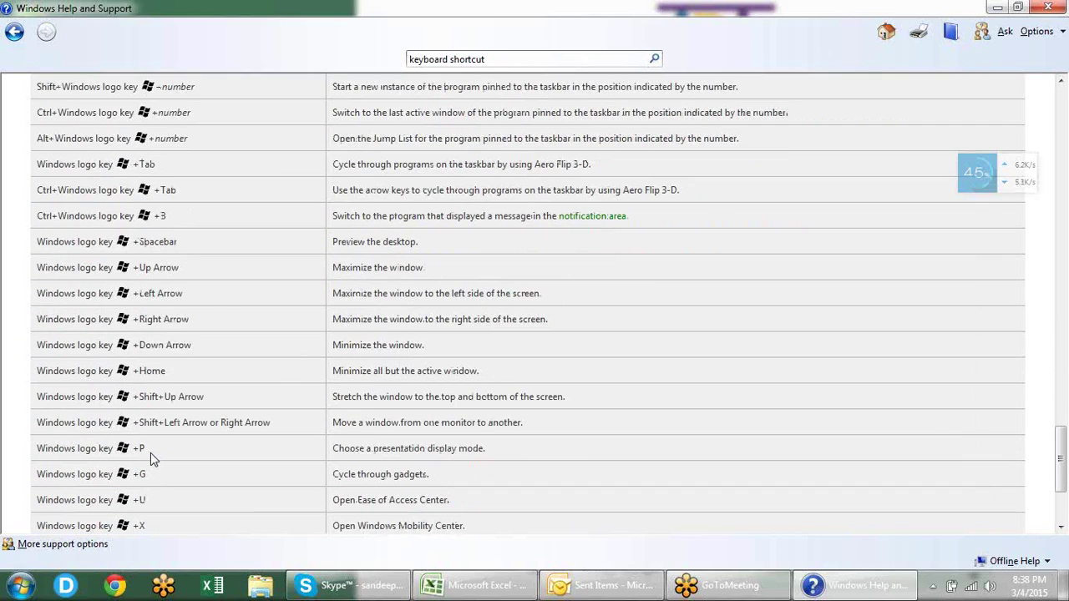
pyautogui.scroll(-3, 150, 453)
pyautogui.scroll(-1, 150, 453)
pyautogui.scroll(2, 150, 453)
pyautogui.scroll(4, 150, 453)
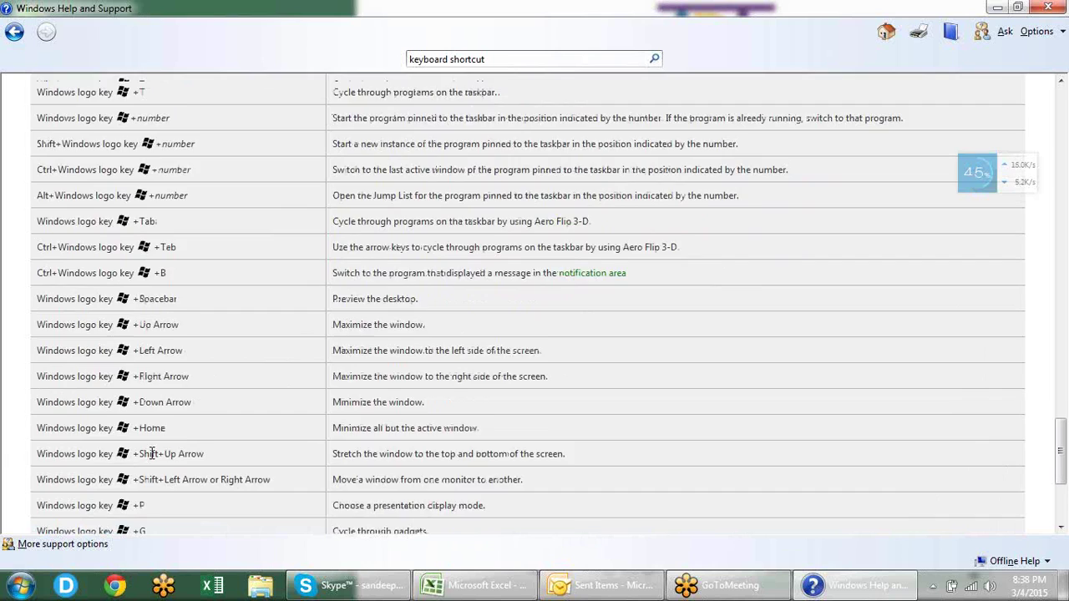
pyautogui.scroll(3, 152, 454)
pyautogui.scroll(1, 152, 453)
pyautogui.scroll(3, 153, 459)
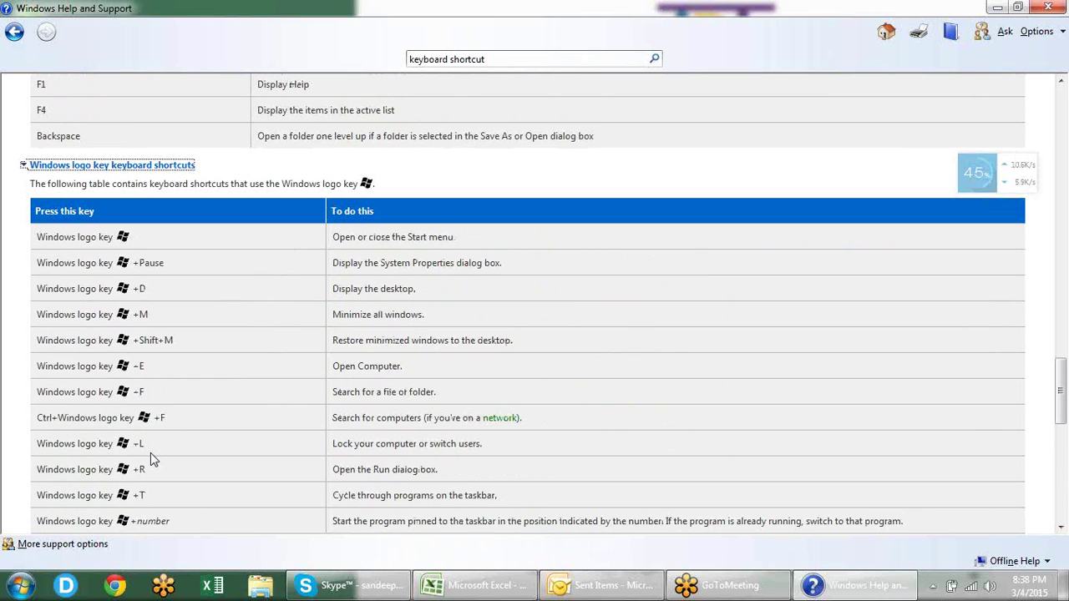
pyautogui.scroll(-2, 150, 453)
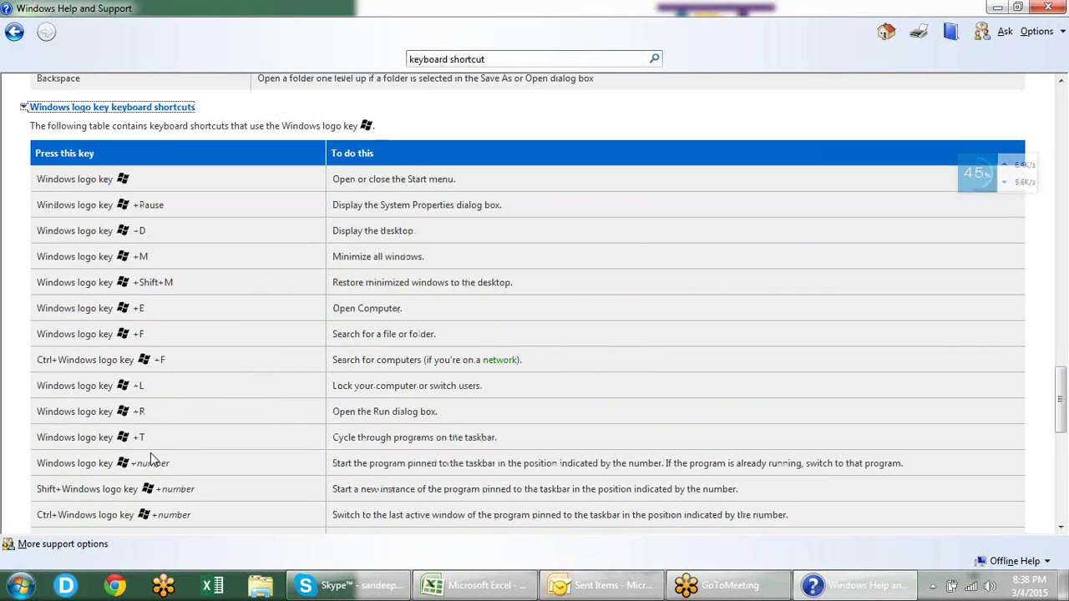
pyautogui.scroll(-2, 151, 453)
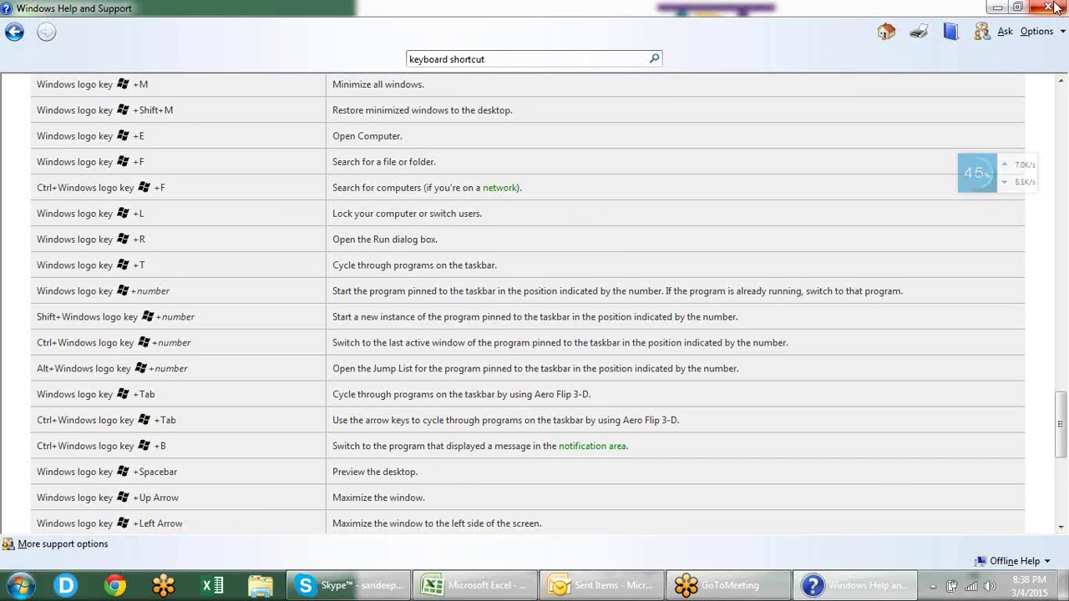
pyautogui.click(1051, 8)
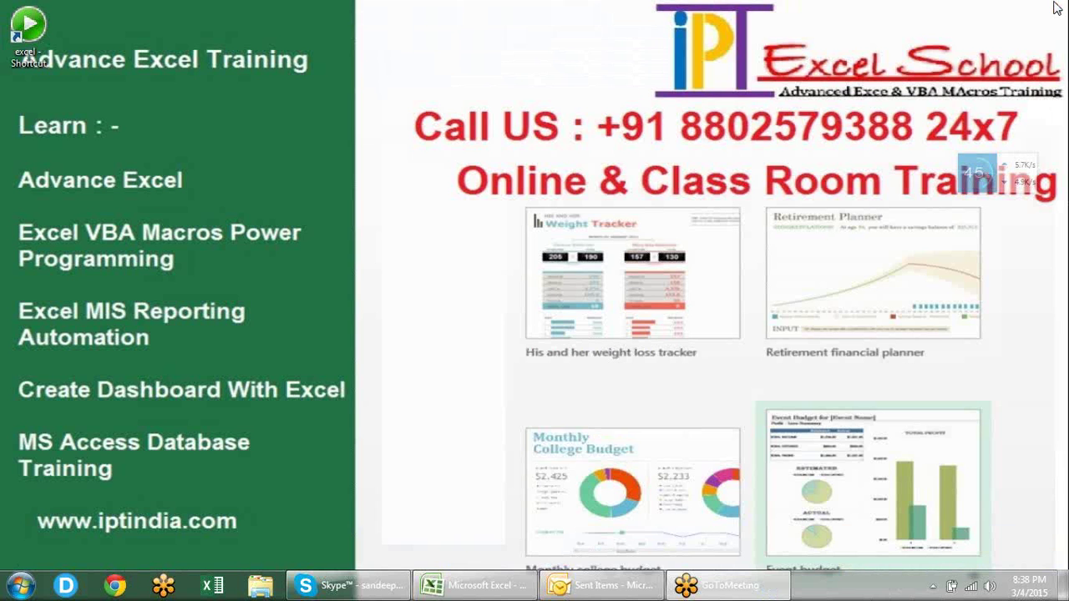
pyautogui.click(493, 584)
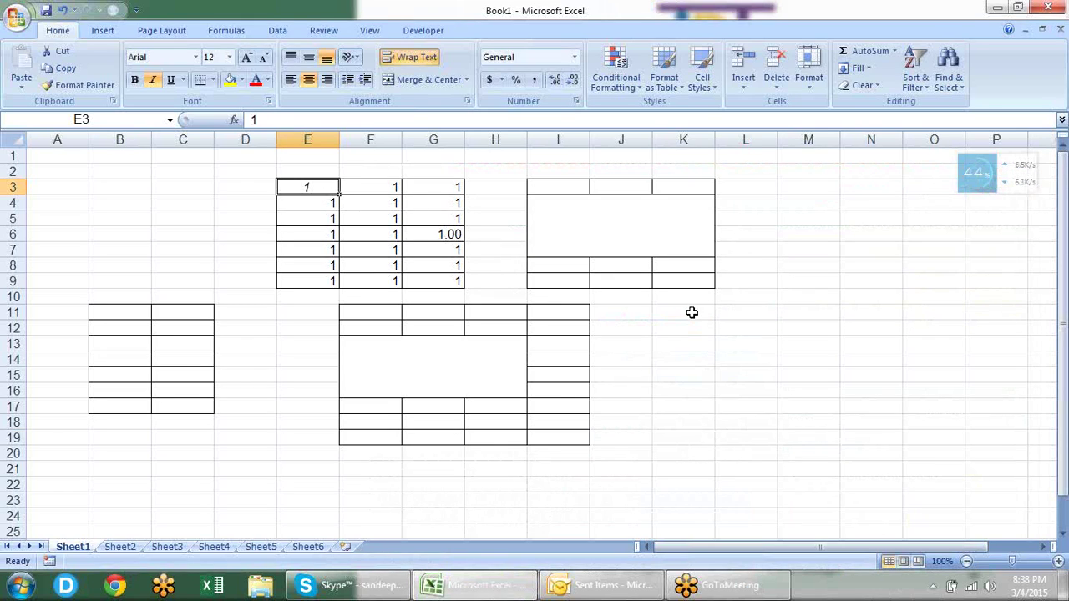
# Select cell K11 and bring up Excel Help with F1
pyautogui.click(692, 312)
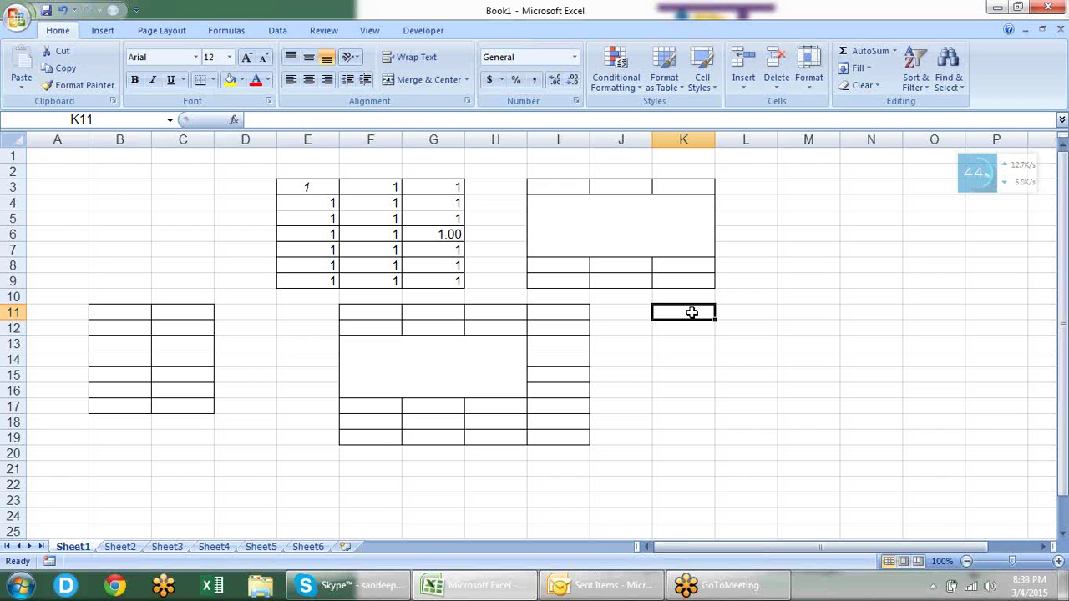
pyautogui.press('F1')
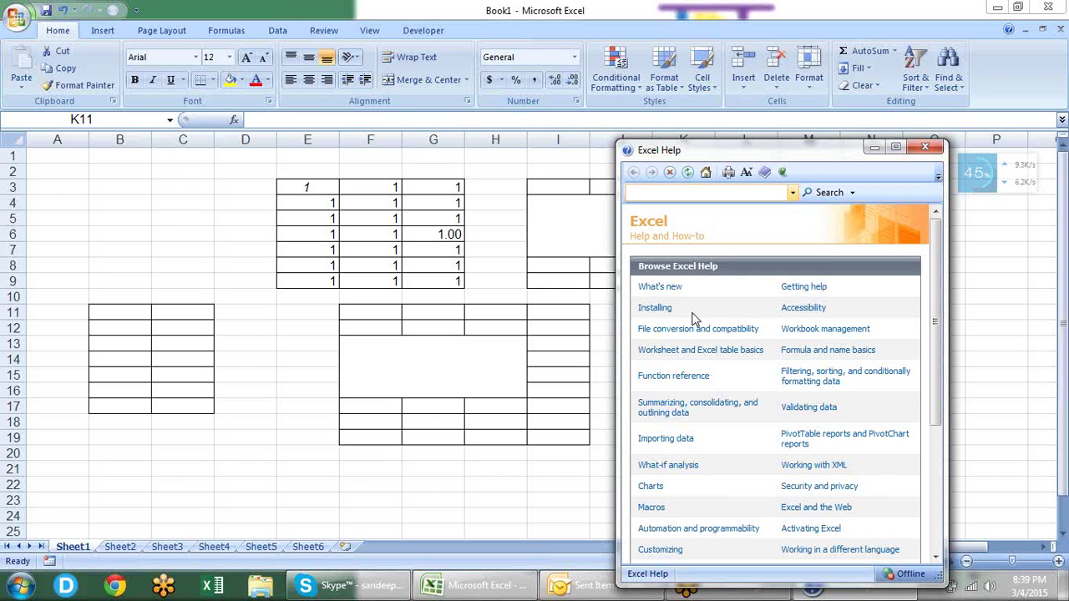
# Search Help for 'limits', read 'Excel specifications and limits' maximized, then switch to Skype
pyautogui.write('limits')
pyautogui.press('Return')
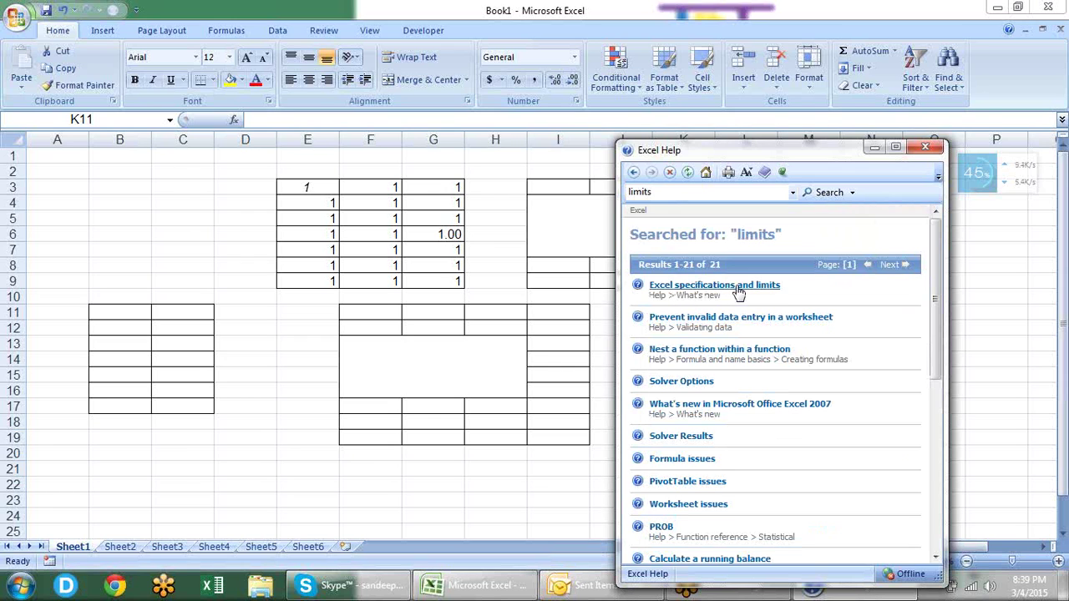
pyautogui.click(738, 288)
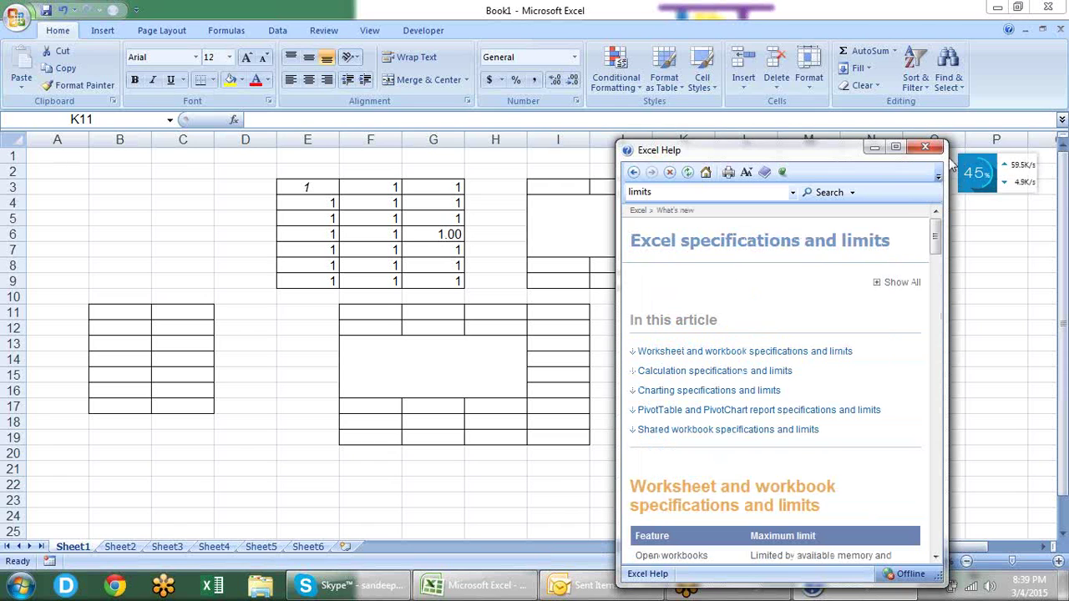
pyautogui.click(896, 148)
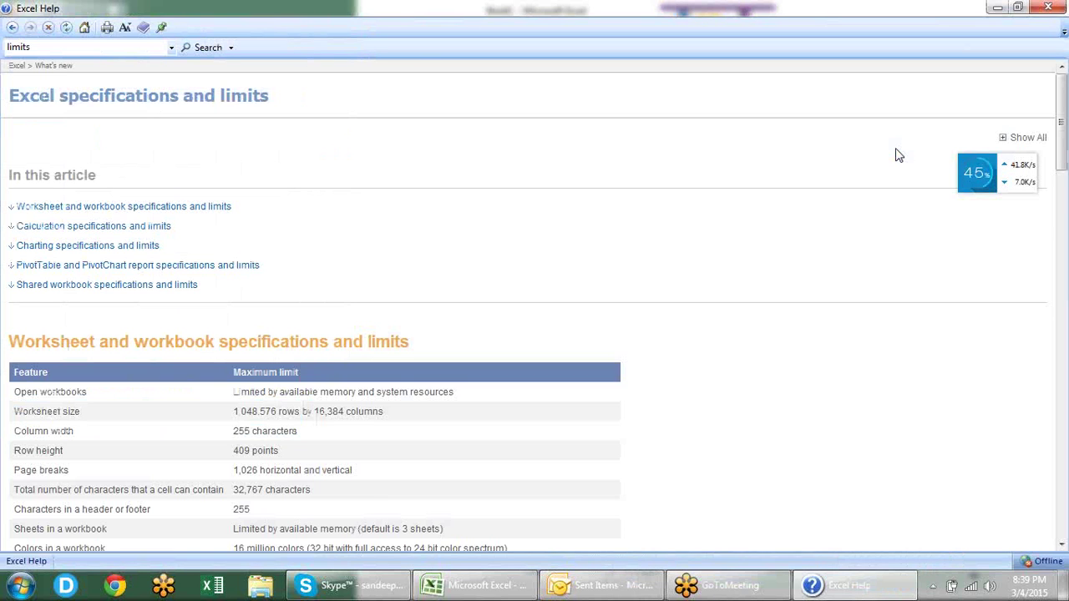
pyautogui.scroll(-1, 898, 155)
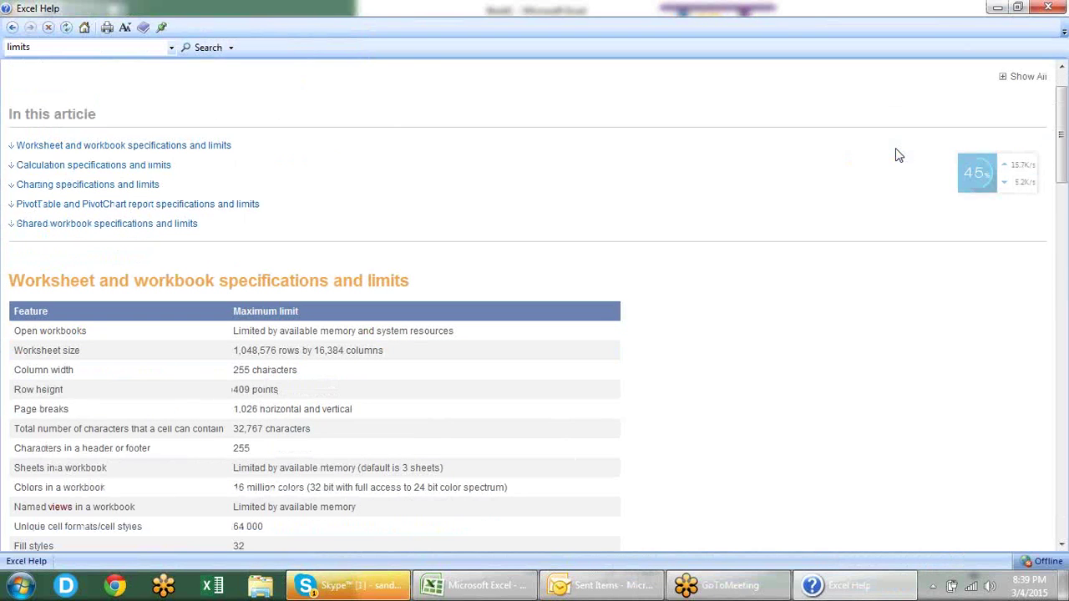
pyautogui.scroll(-1, 898, 155)
pyautogui.scroll(-1, 898, 155)
pyautogui.scroll(-1, 898, 155)
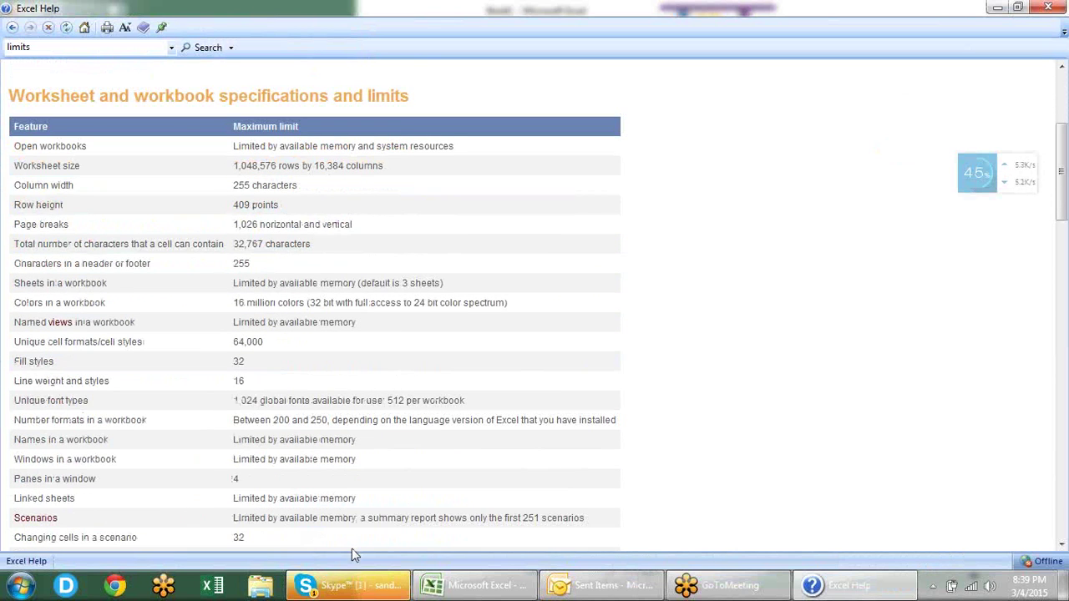
pyautogui.click(358, 583)
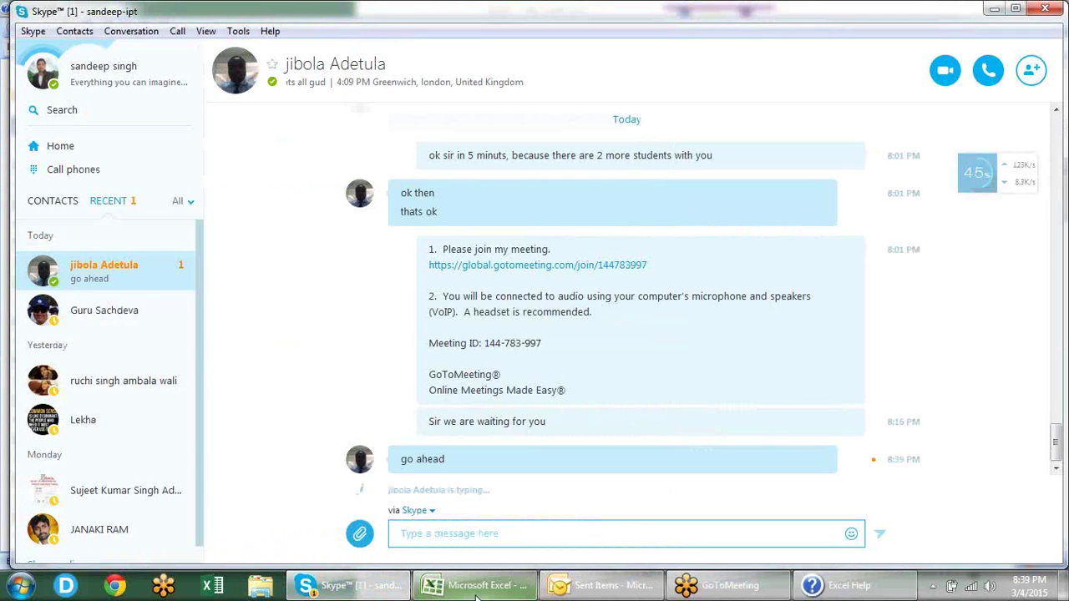
# Minimize the Skype window to get back to the limits article
pyautogui.click(993, 9)
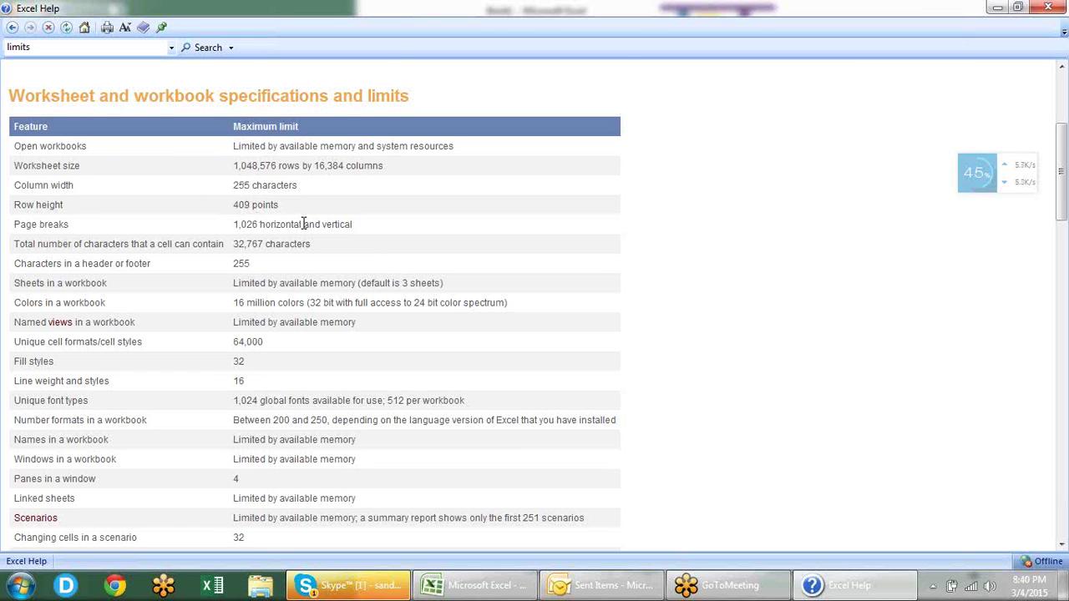
# Highlight the 10,000 filter drop-down and 64,000 unique cell format limits
pyautogui.scroll(-2, 303, 224)
pyautogui.scroll(-4, 304, 230)
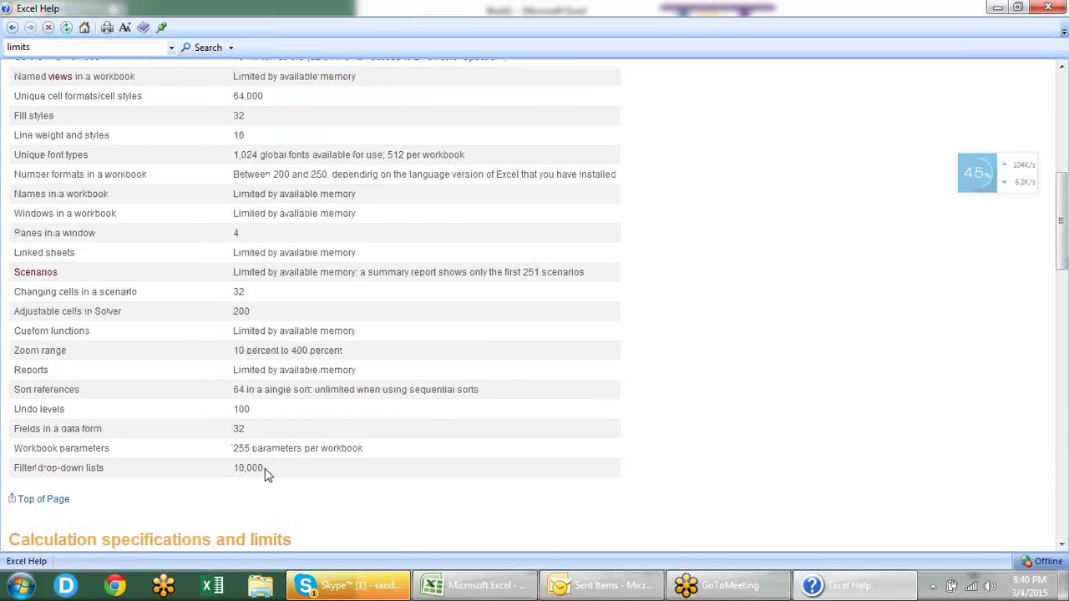
pyautogui.moveTo(267, 473); pyautogui.dragTo(235, 473)
pyautogui.click(346, 465)
pyautogui.scroll(3, 381, 112)
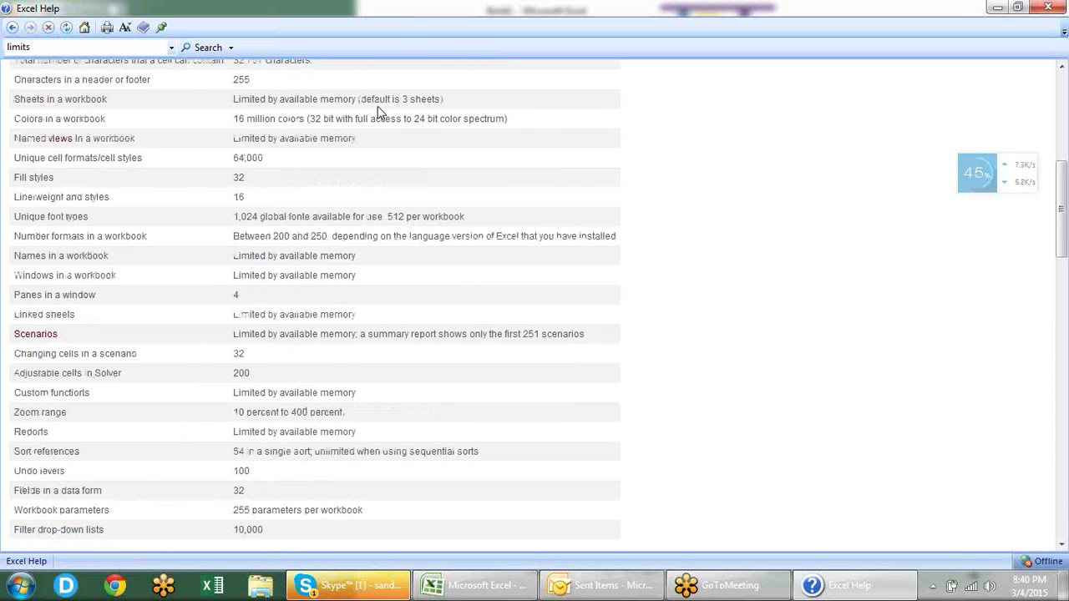
pyautogui.scroll(2, 380, 113)
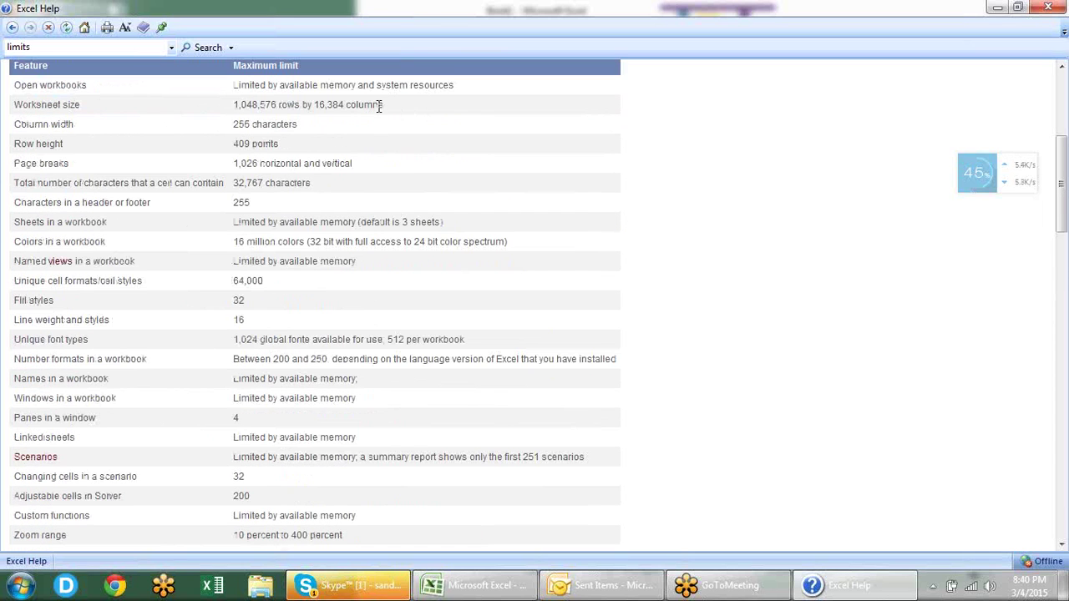
pyautogui.scroll(2, 380, 105)
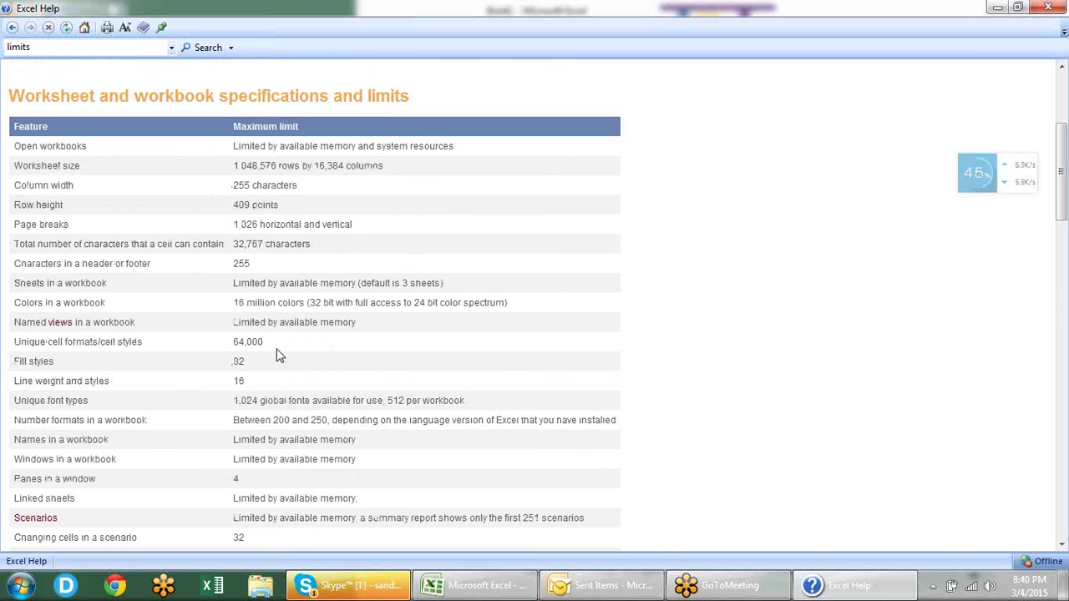
pyautogui.moveTo(264, 351); pyautogui.dragTo(231, 349)
# Read through the calculation, charting and PivotTable limits, then switch to the Skype chat
pyautogui.scroll(-1, 309, 346)
pyautogui.scroll(-1, 309, 347)
pyautogui.scroll(-2, 309, 347)
pyautogui.scroll(-1, 309, 346)
pyautogui.scroll(-1, 309, 347)
pyautogui.scroll(-2, 309, 346)
pyautogui.scroll(-1, 309, 346)
pyautogui.scroll(-1, 309, 347)
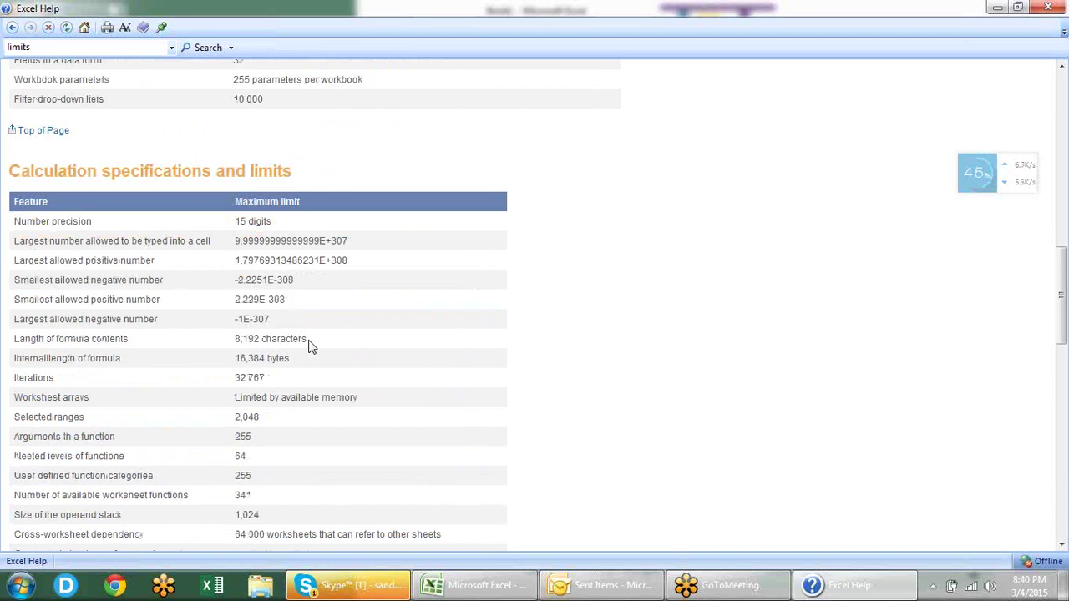
pyautogui.scroll(-1, 309, 347)
pyautogui.scroll(-1, 309, 346)
pyautogui.scroll(-3, 309, 347)
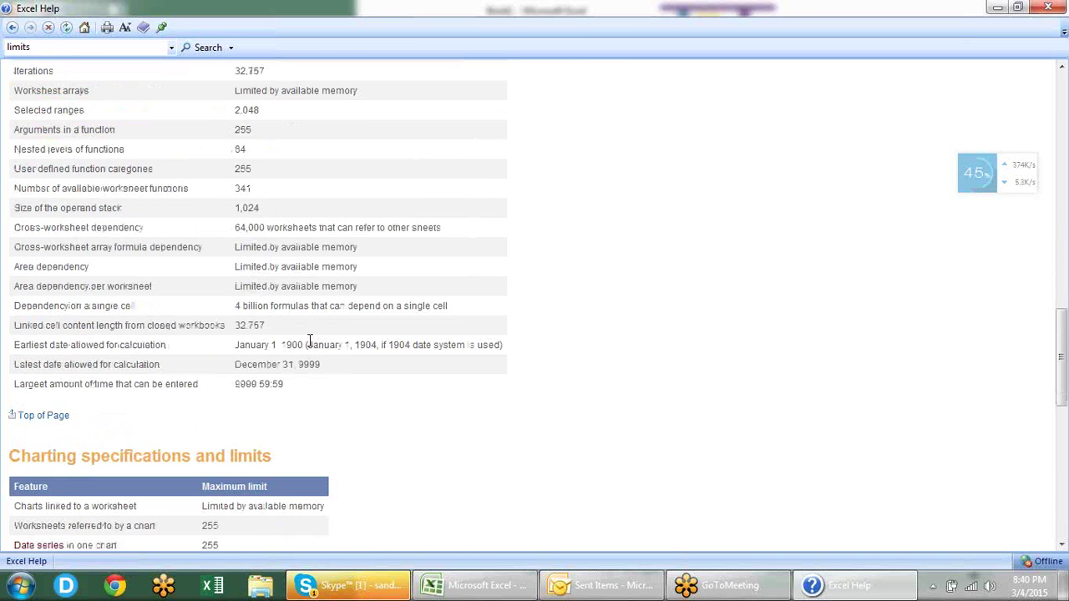
pyautogui.scroll(-1, 309, 342)
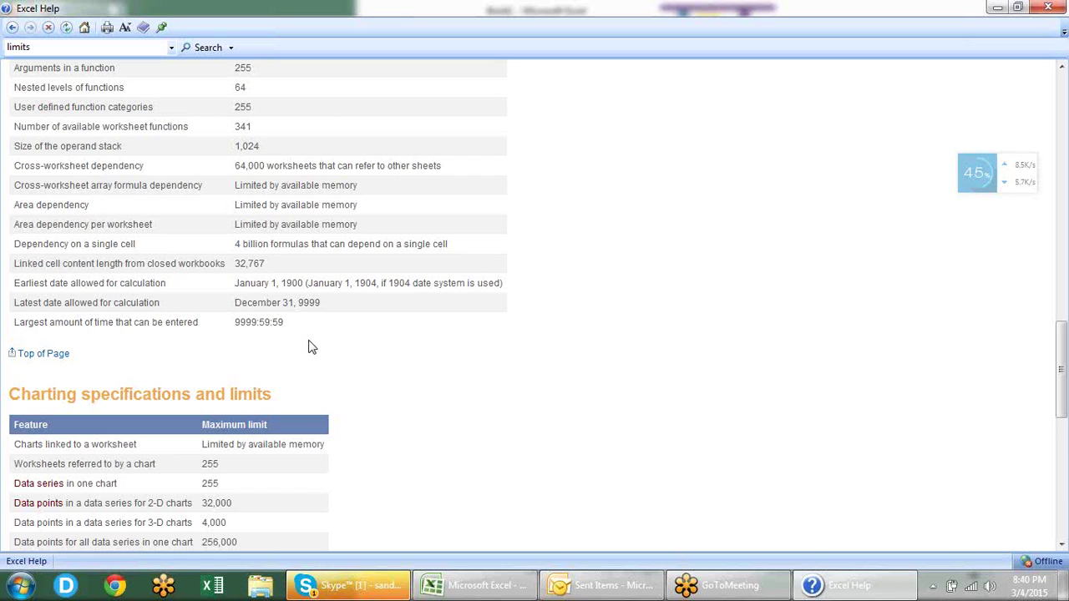
pyautogui.scroll(-3, 308, 346)
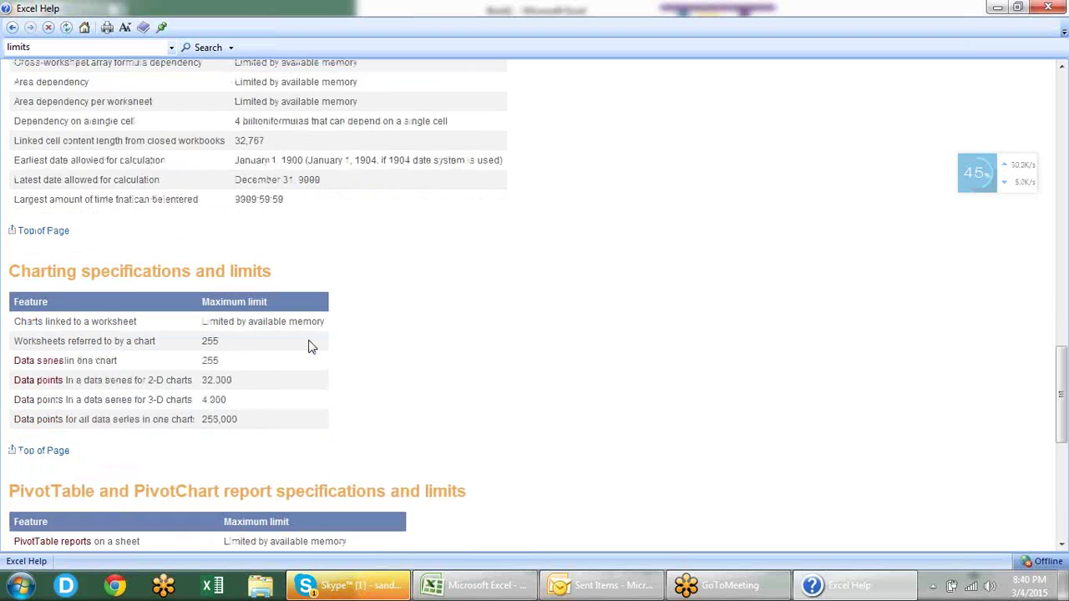
pyautogui.scroll(-3, 308, 346)
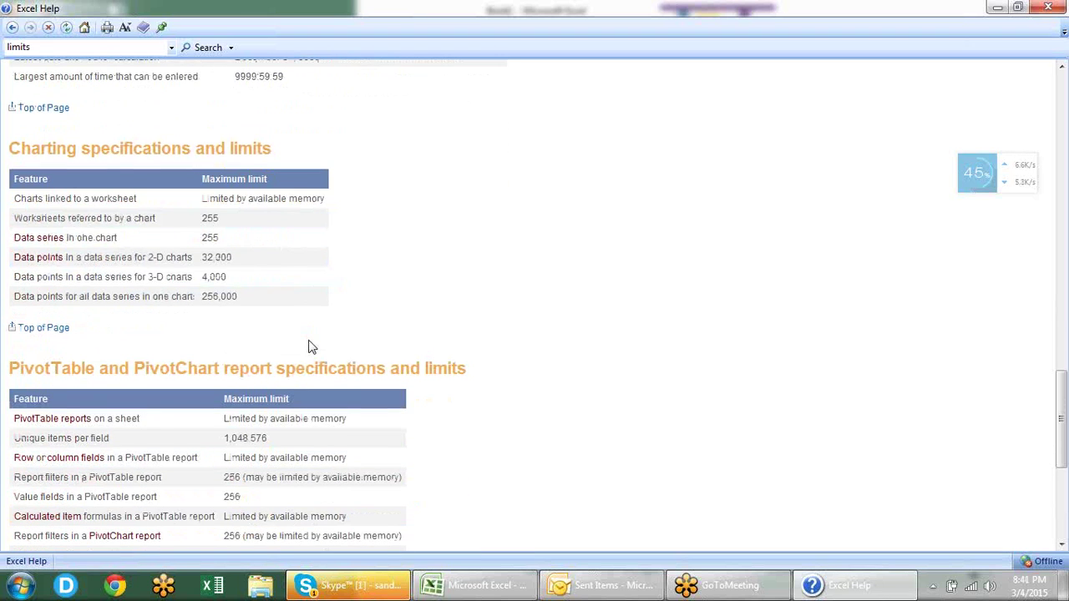
pyautogui.scroll(-1, 309, 347)
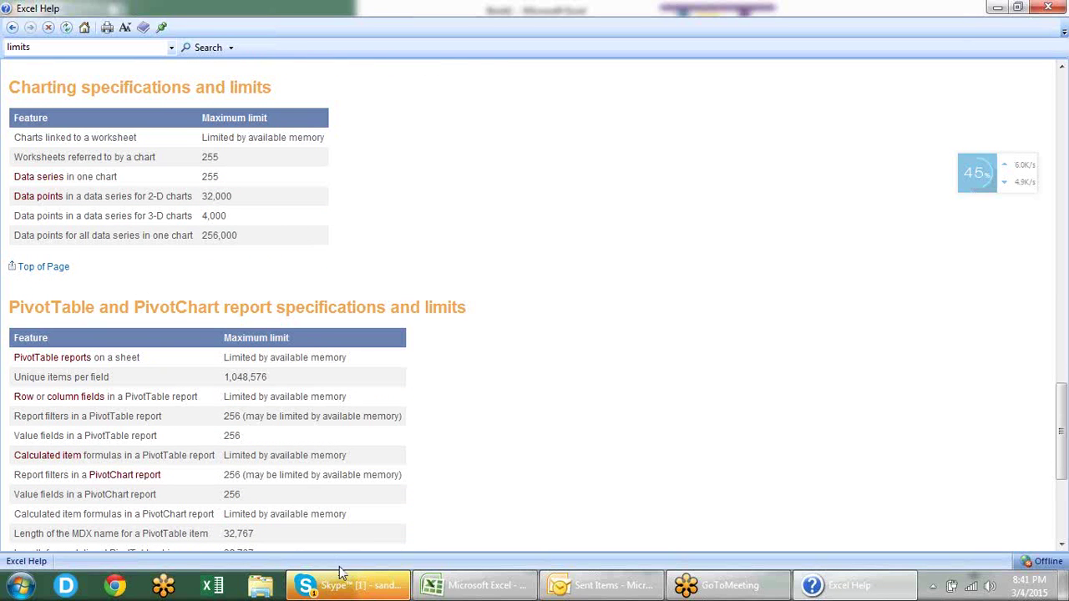
pyautogui.click(356, 538)
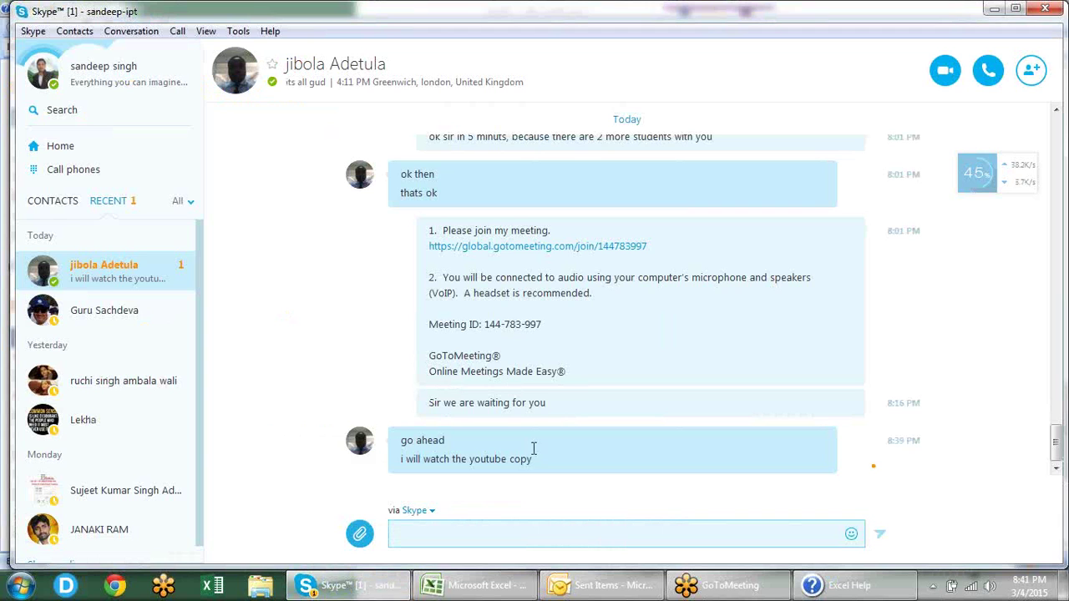
# Minimize Skype and close Excel Help, revealing the Book1 four-table worksheet
pyautogui.click(993, 10)
pyautogui.click(1059, 8)
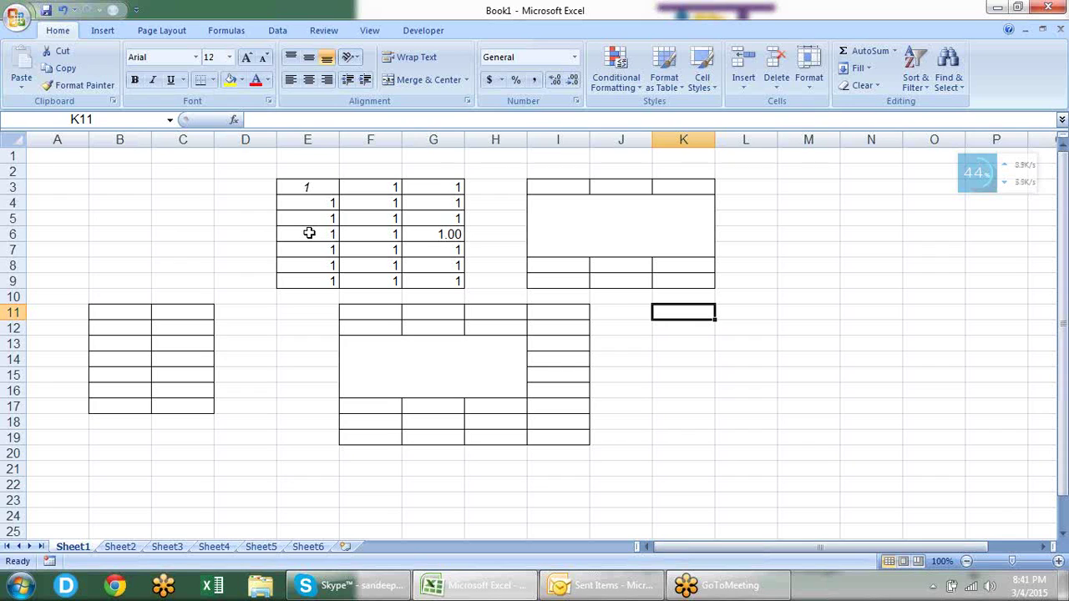
pyautogui.click(14, 26)
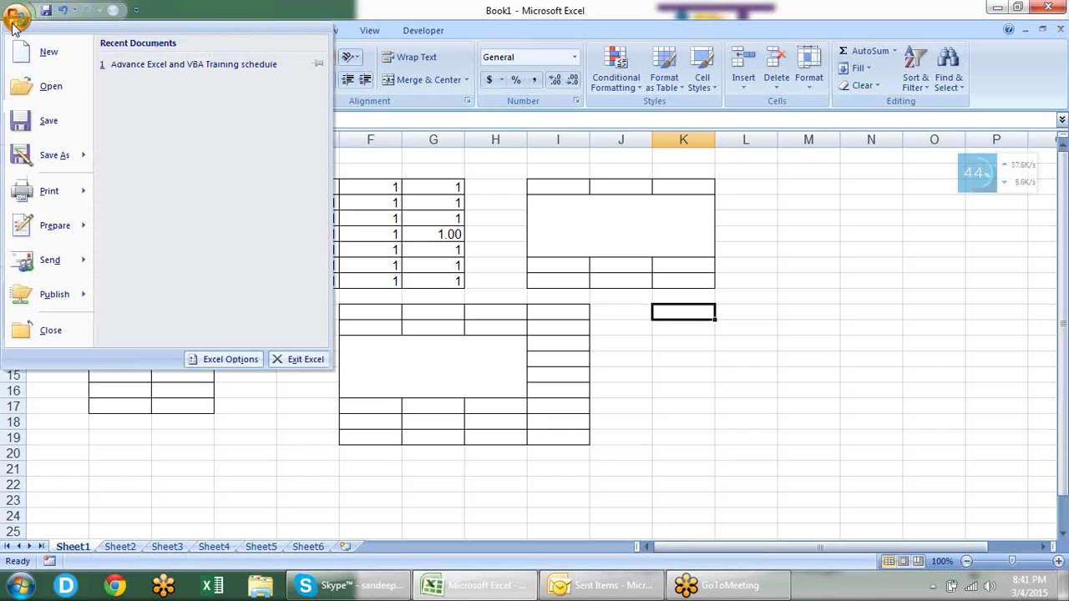
pyautogui.click(238, 360)
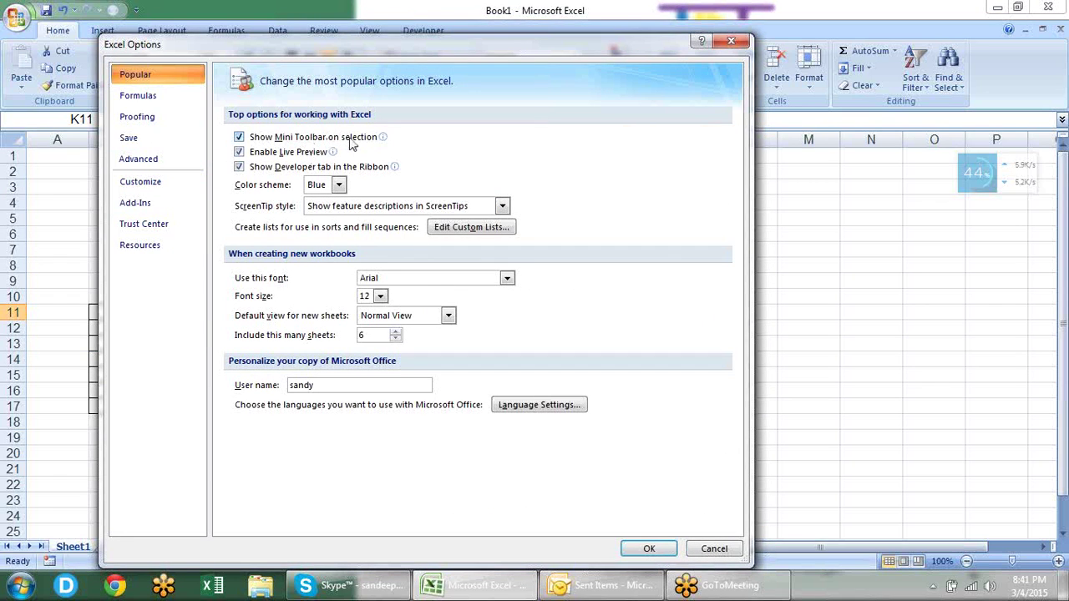
pyautogui.moveTo(359, 144)
pyautogui.click(730, 42)
pyautogui.click(193, 214)
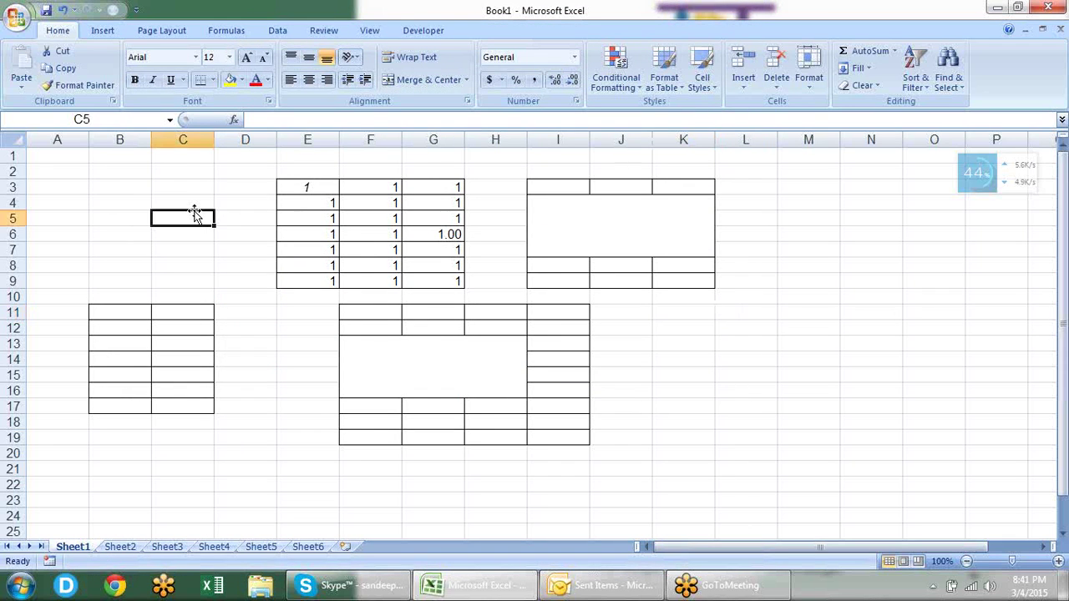
pyautogui.write('dfljdfl')
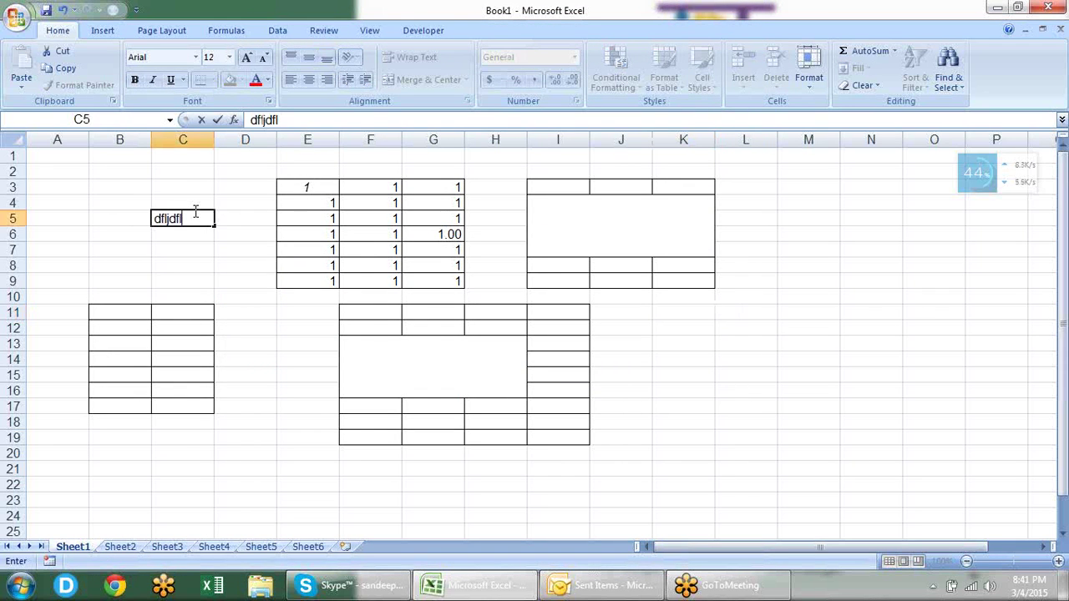
pyautogui.moveTo(183, 218); pyautogui.dragTo(157, 216)
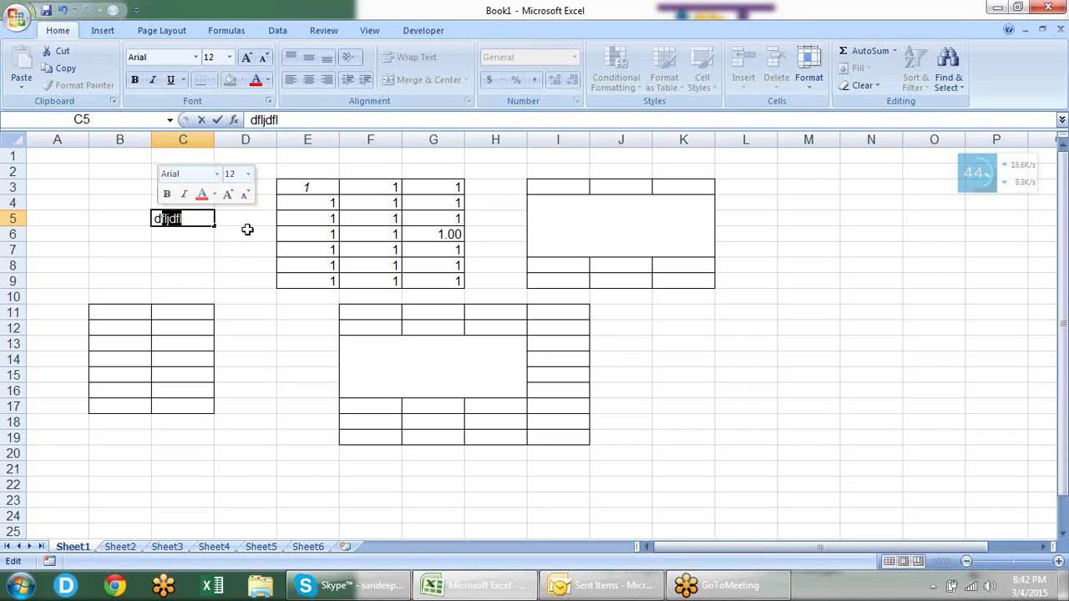
pyautogui.press('Escape')
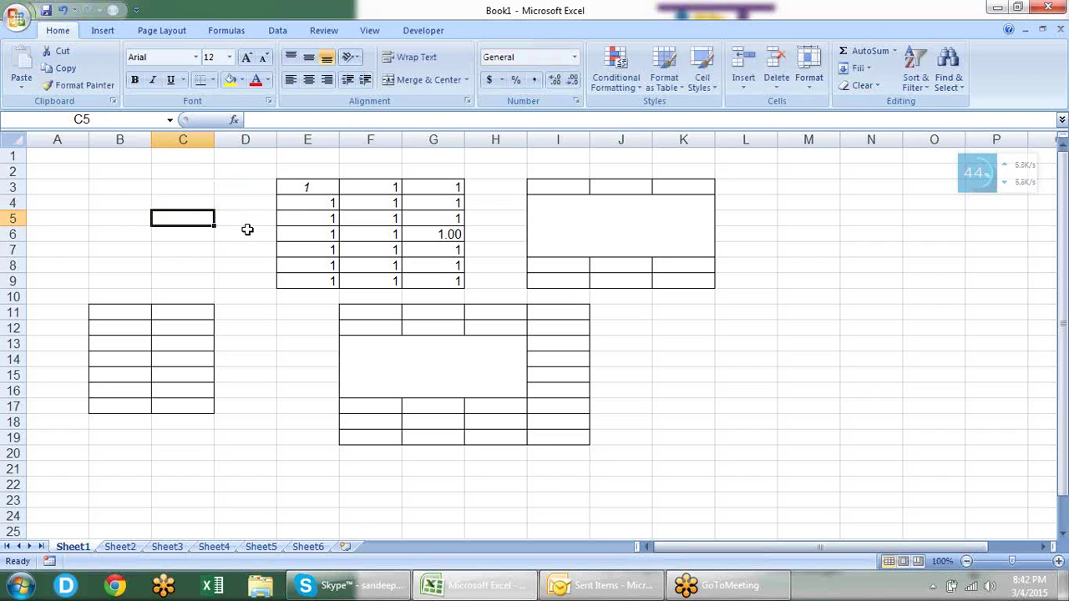
pyautogui.click(17, 17)
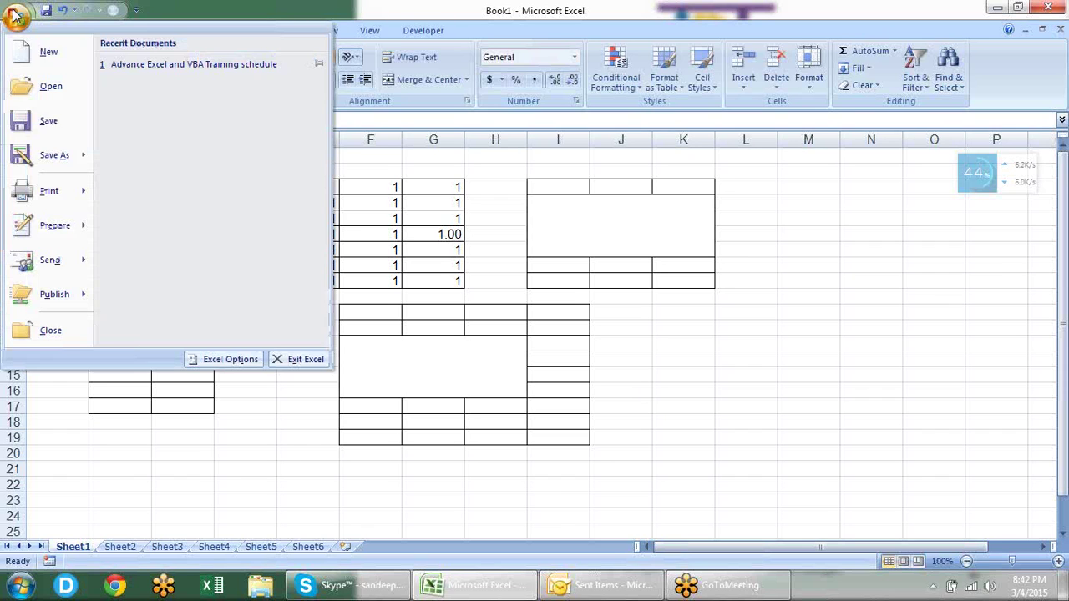
pyautogui.click(231, 359)
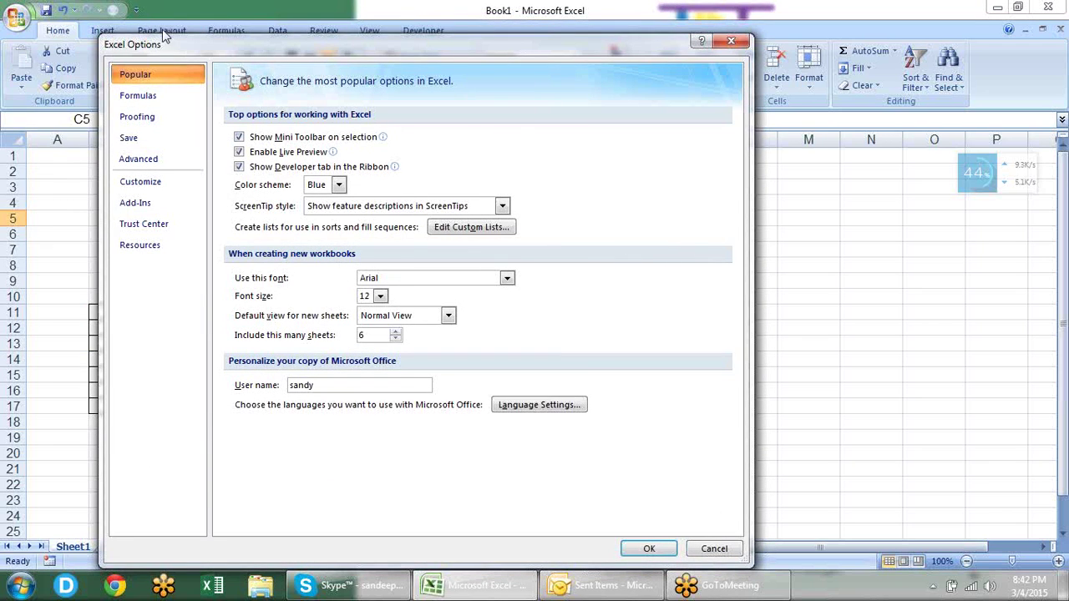
pyautogui.click(177, 96)
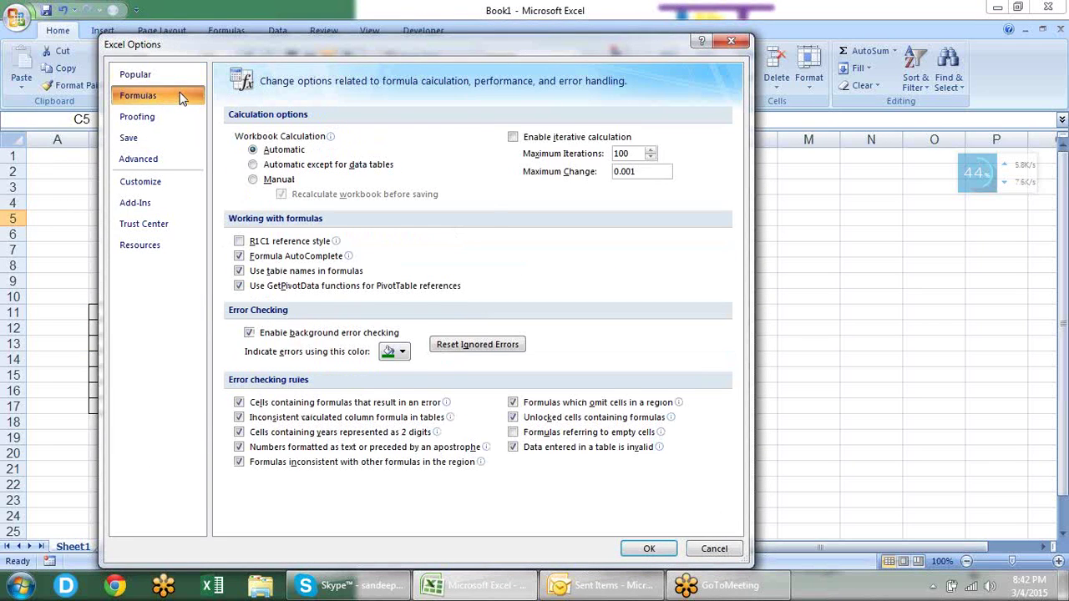
pyautogui.click(175, 74)
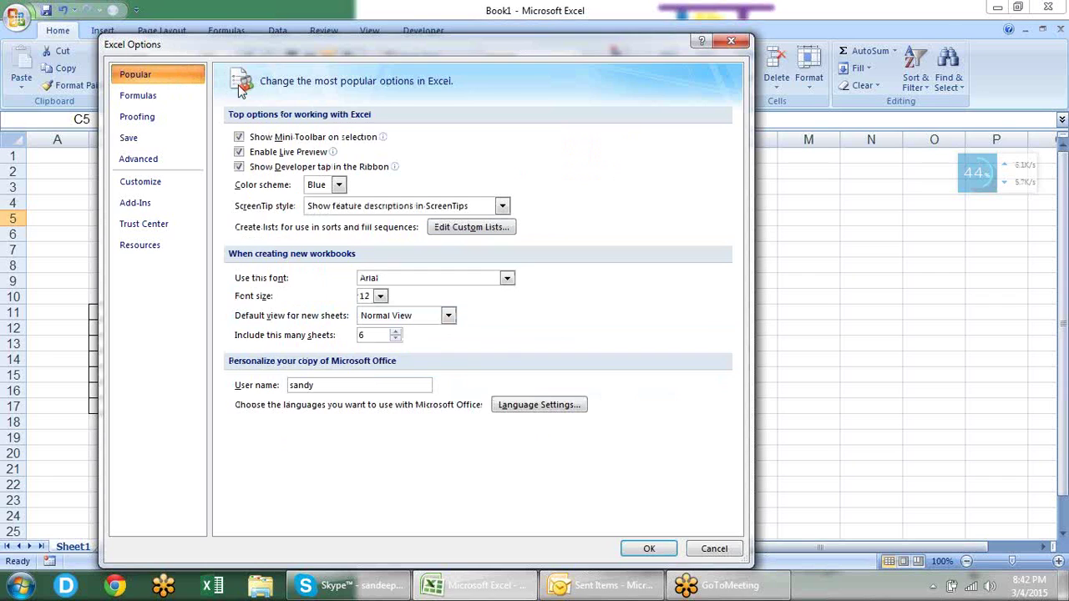
pyautogui.moveTo(266, 142)
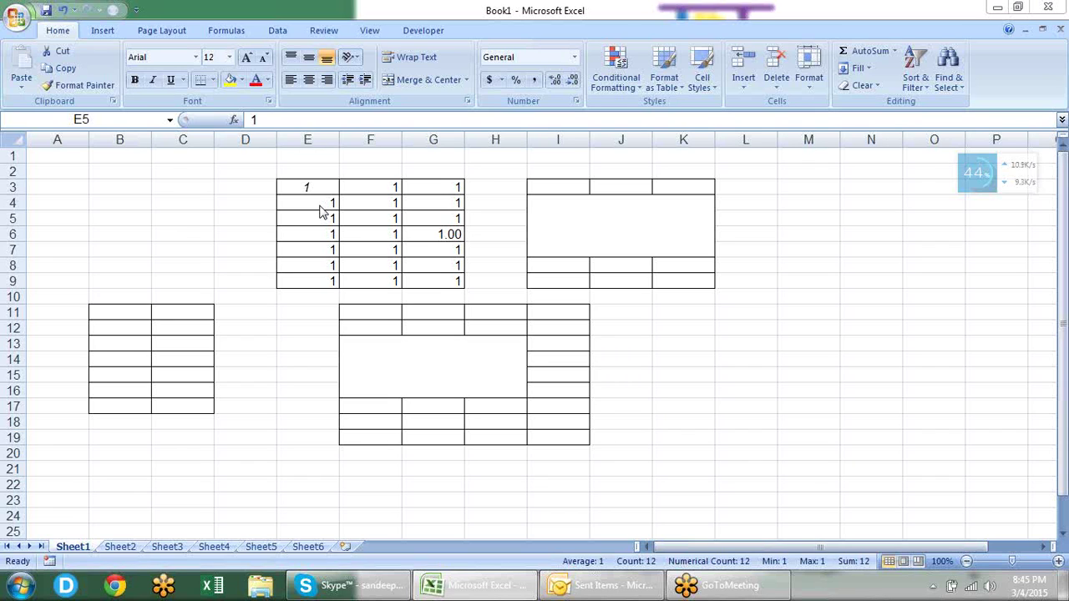
pyautogui.hotkey('ctrl', 'z')
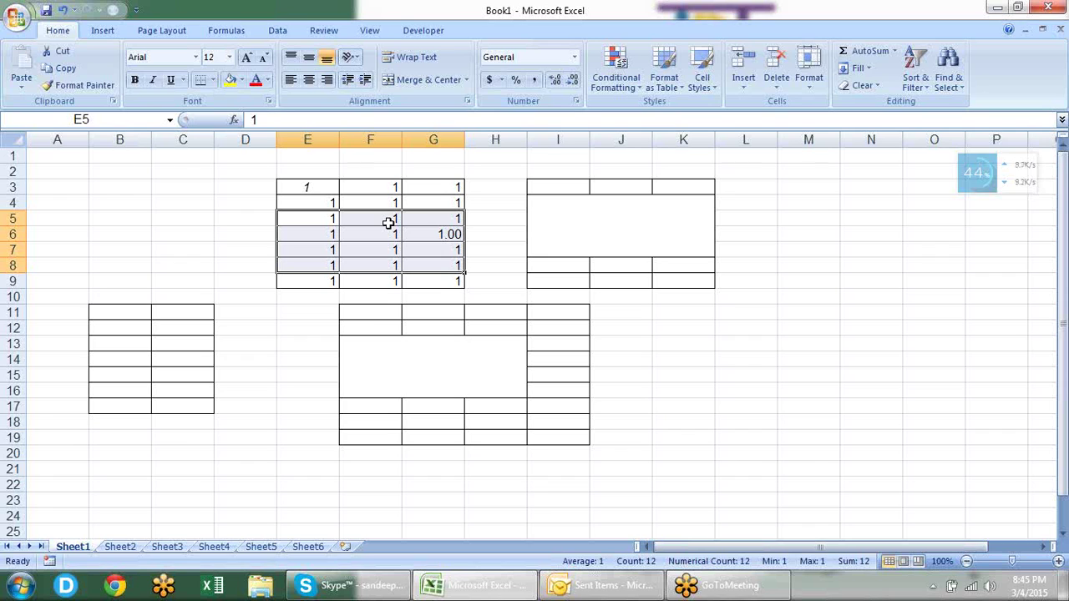
pyautogui.click(17, 17)
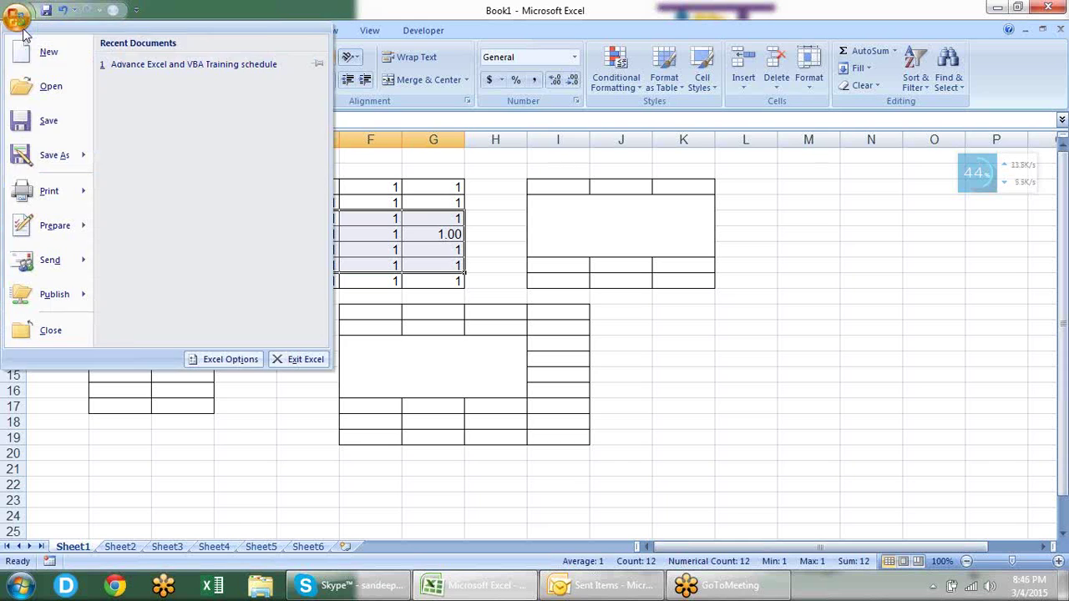
pyautogui.click(236, 360)
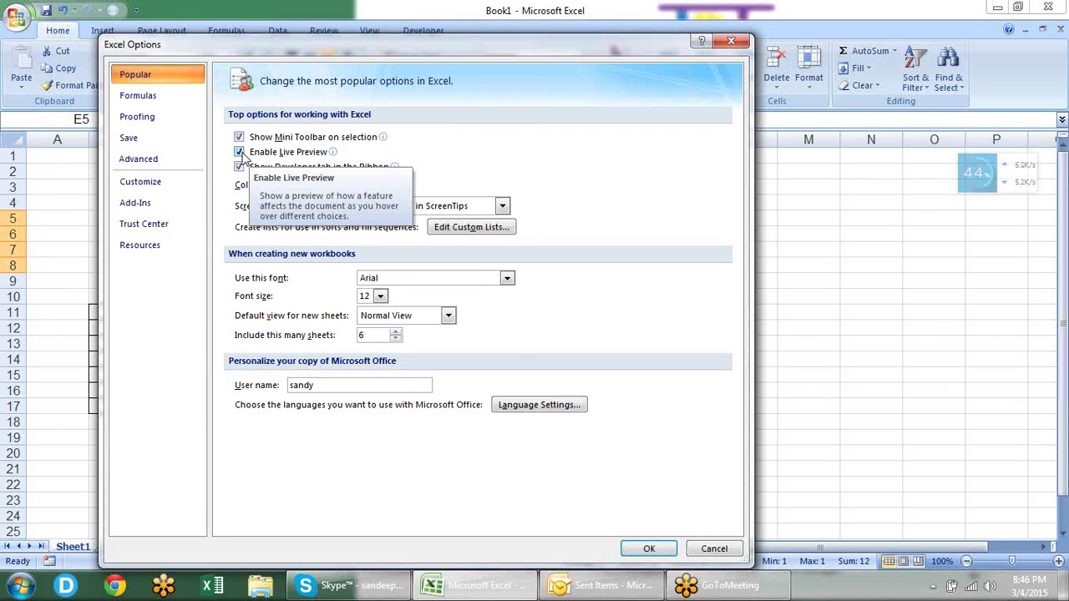
pyautogui.click(239, 152)
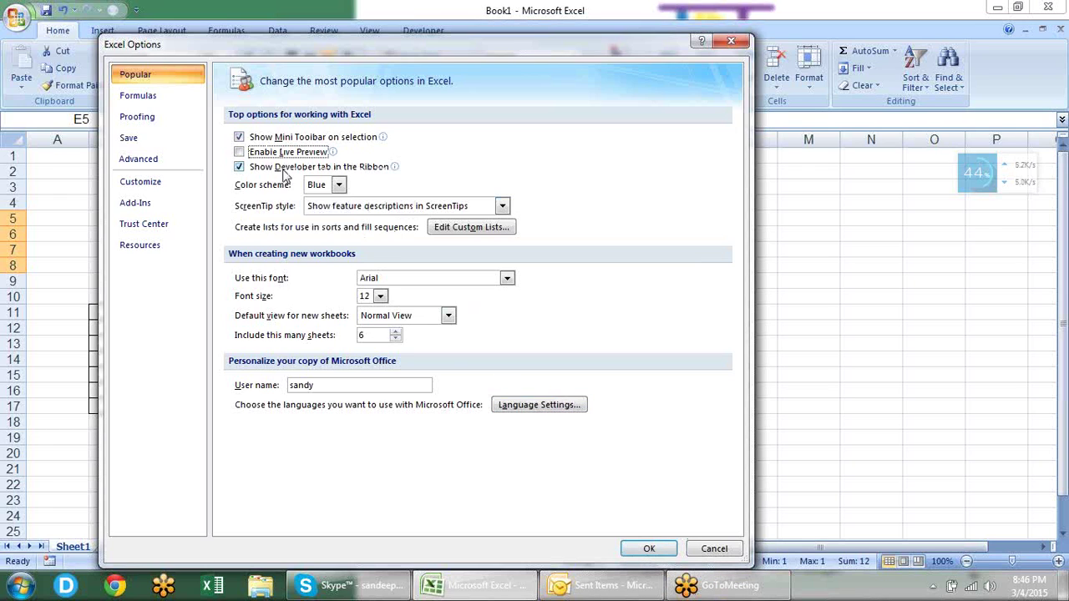
pyautogui.click(306, 156)
pyautogui.click(648, 548)
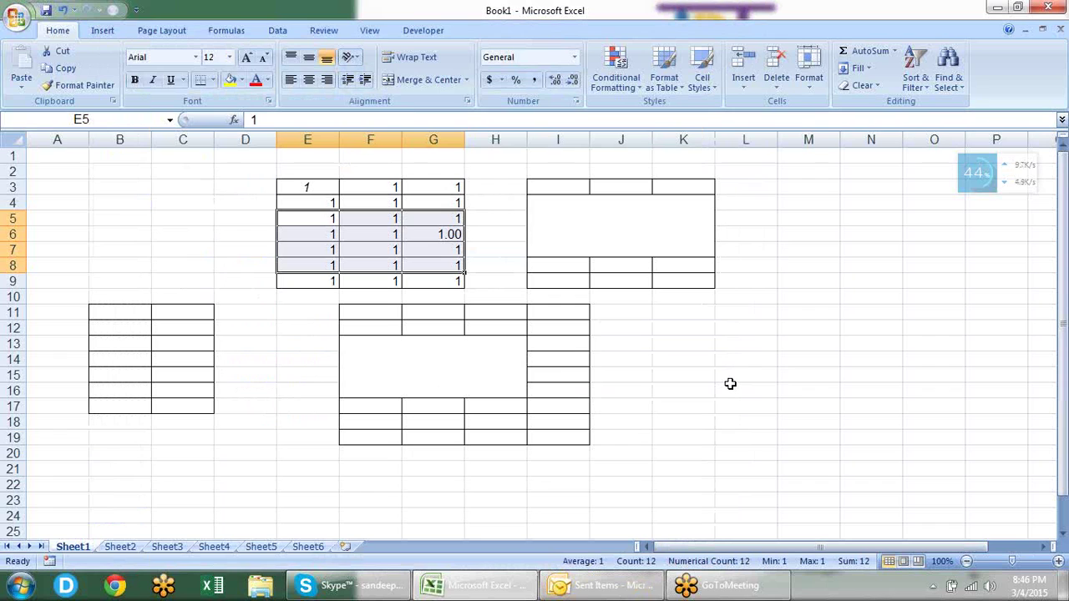
# Switch the ribbon to the Developer tab
pyautogui.click(442, 30)
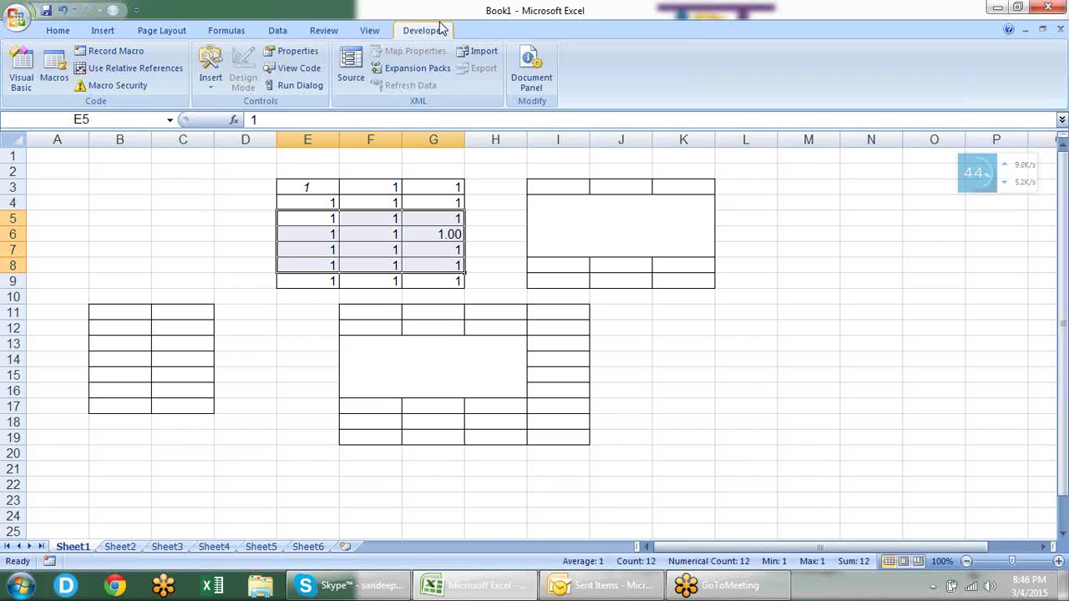
pyautogui.click(15, 19)
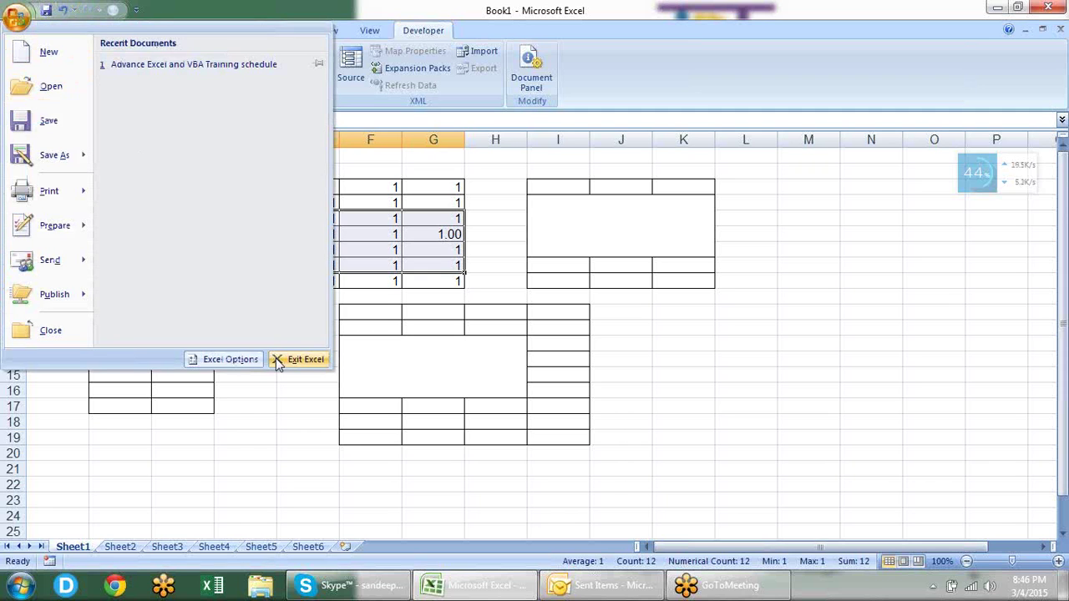
pyautogui.click(241, 359)
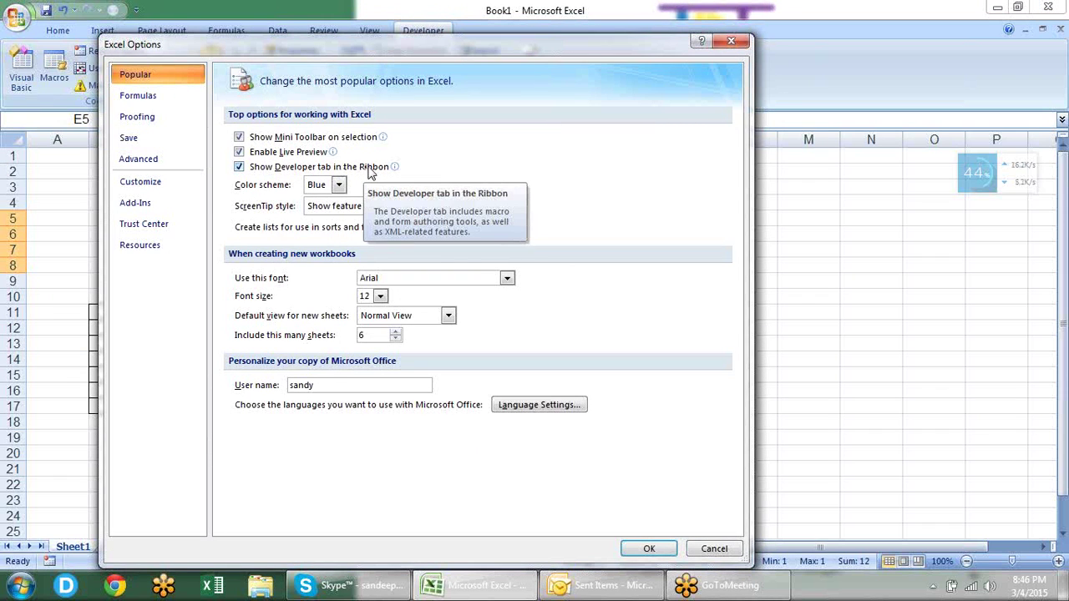
pyautogui.click(240, 168)
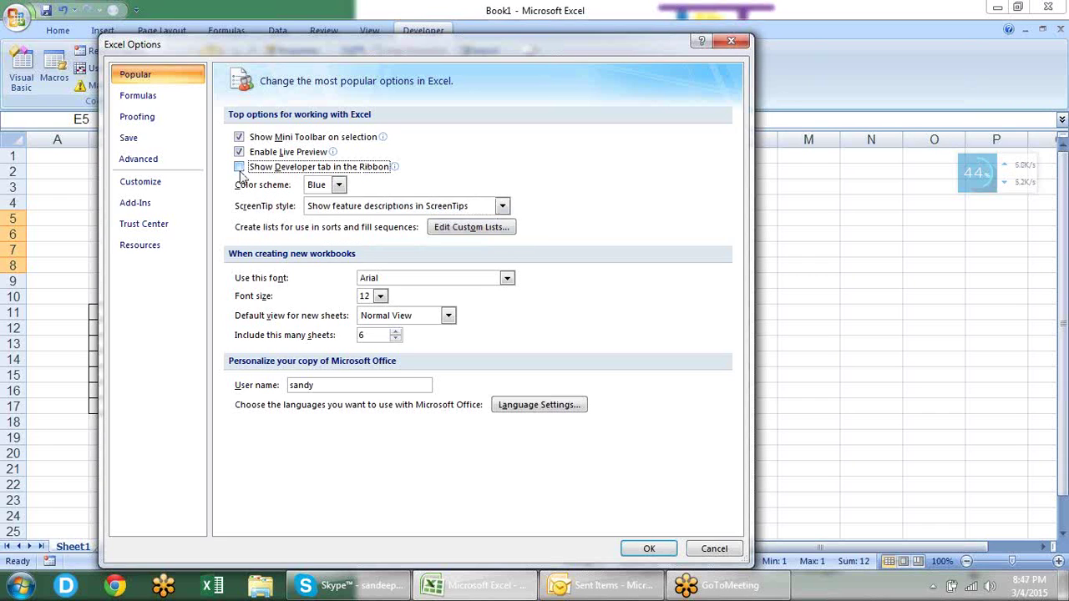
pyautogui.click(240, 168)
pyautogui.click(636, 552)
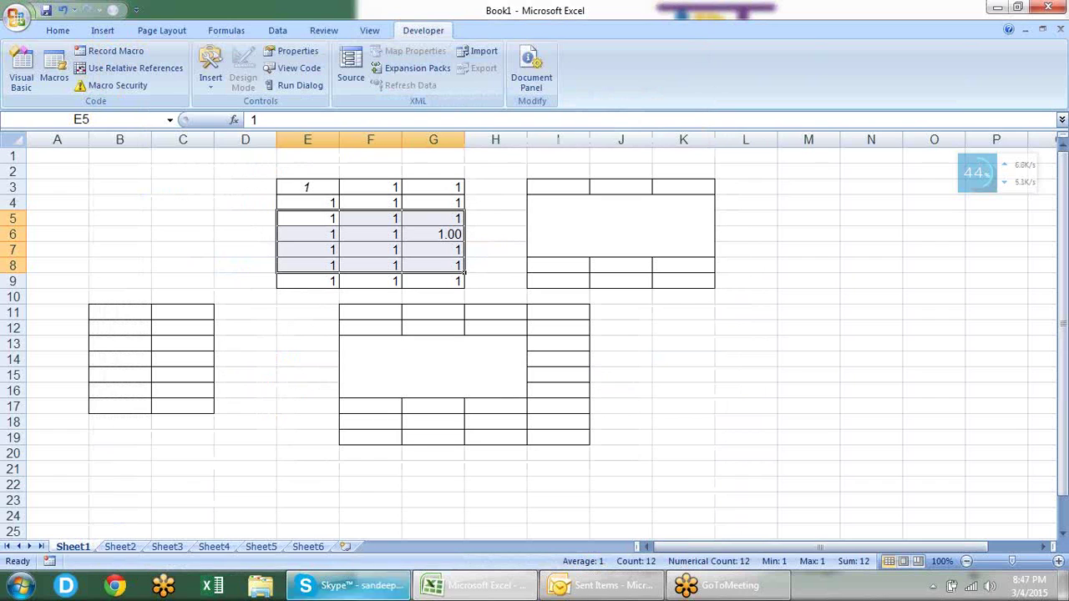
# Launch Excel 2013, create a blank workbook and dismiss the activation notice
pyautogui.click(212, 588)
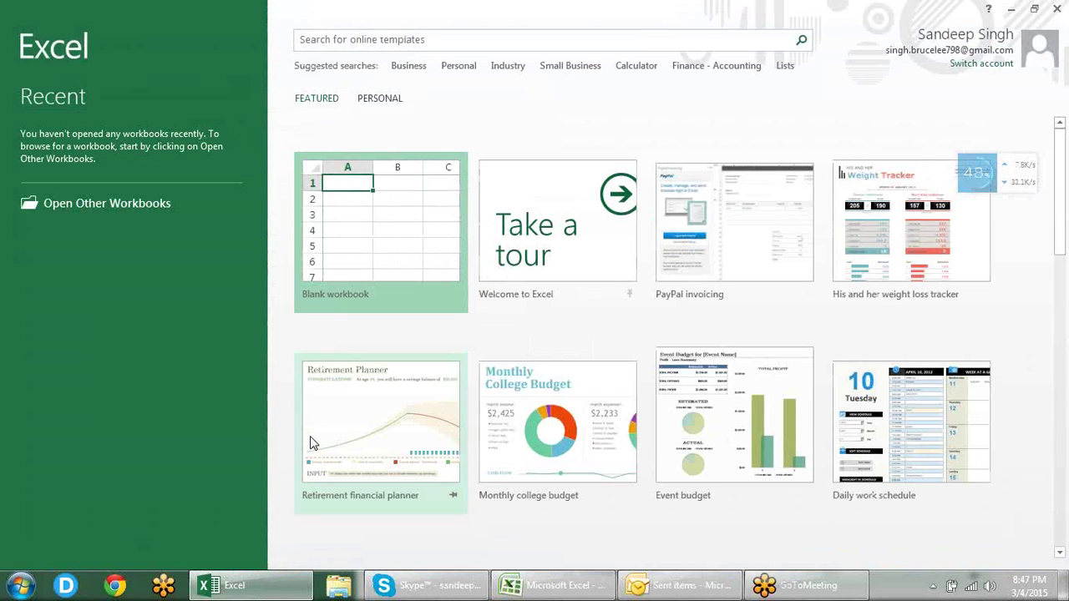
pyautogui.click(385, 221)
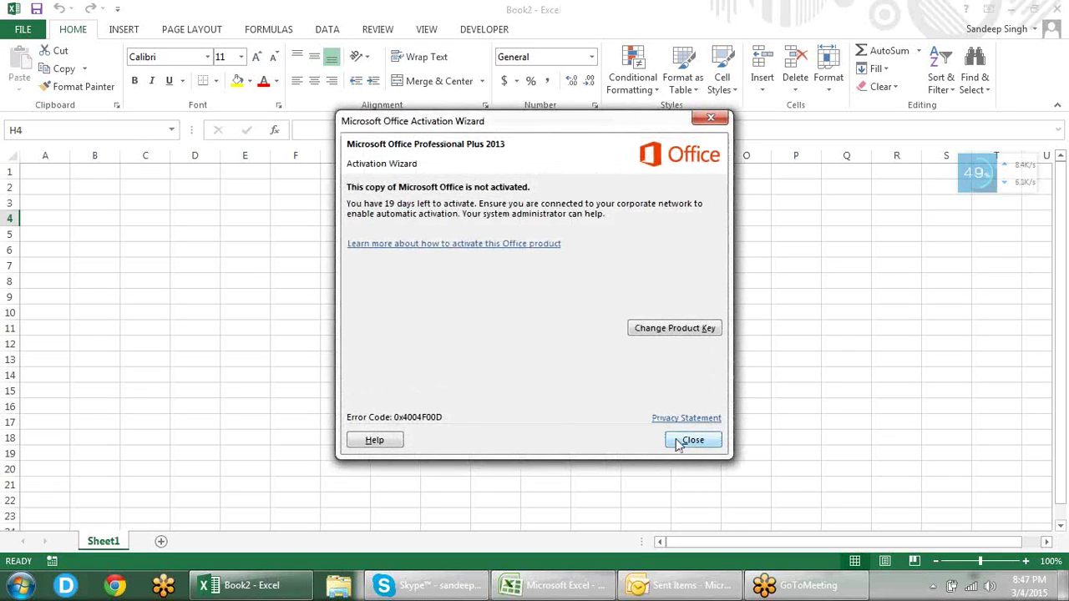
pyautogui.click(683, 440)
# View Excel Options' Customize Ribbon page without changes, then return to Book1
pyautogui.click(36, 34)
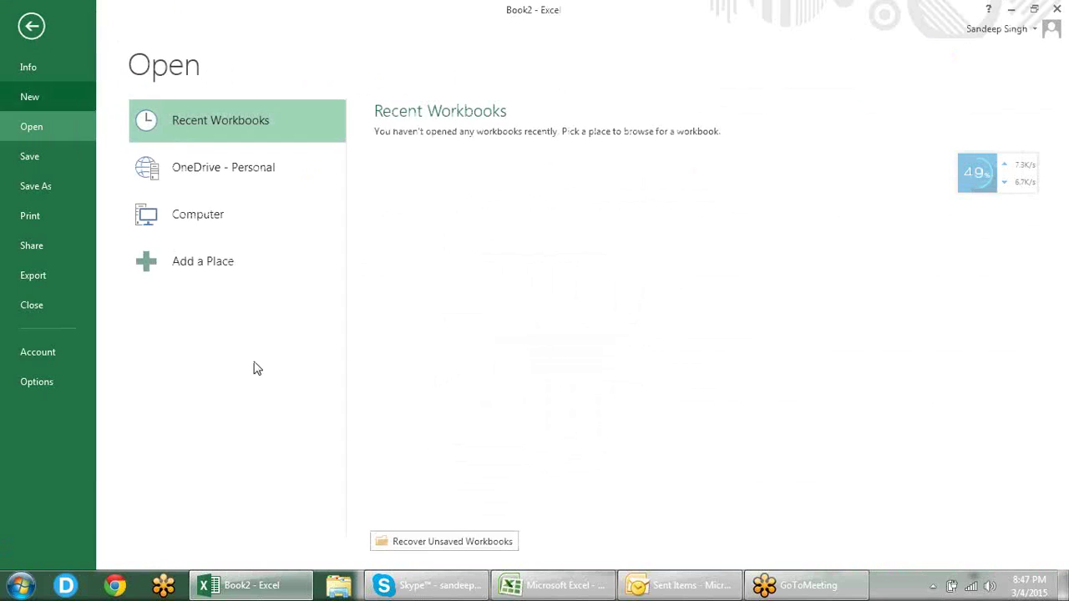
pyautogui.click(71, 383)
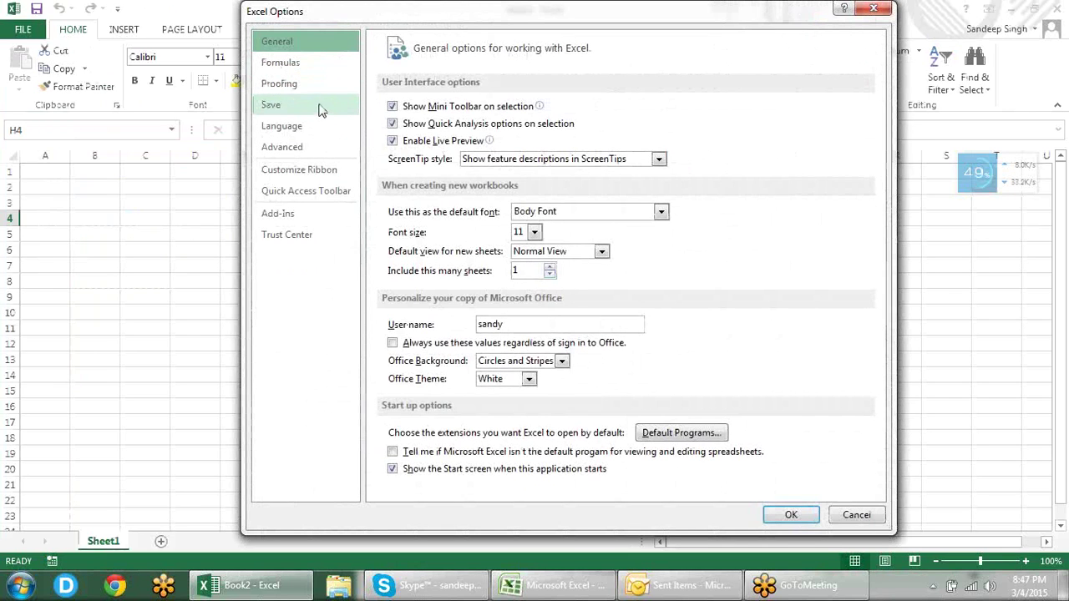
pyautogui.click(330, 177)
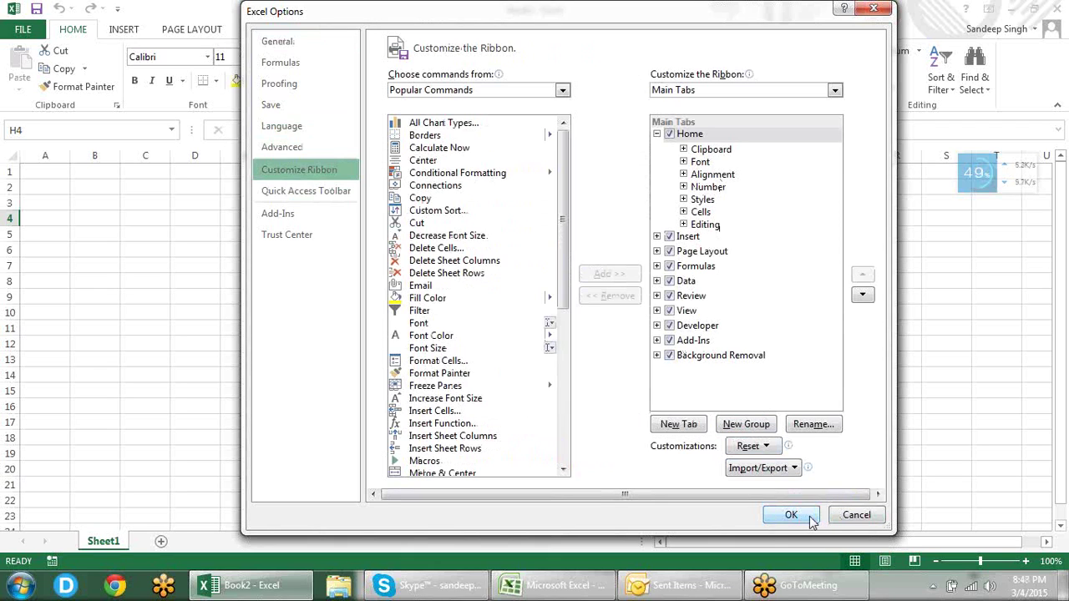
pyautogui.click(845, 518)
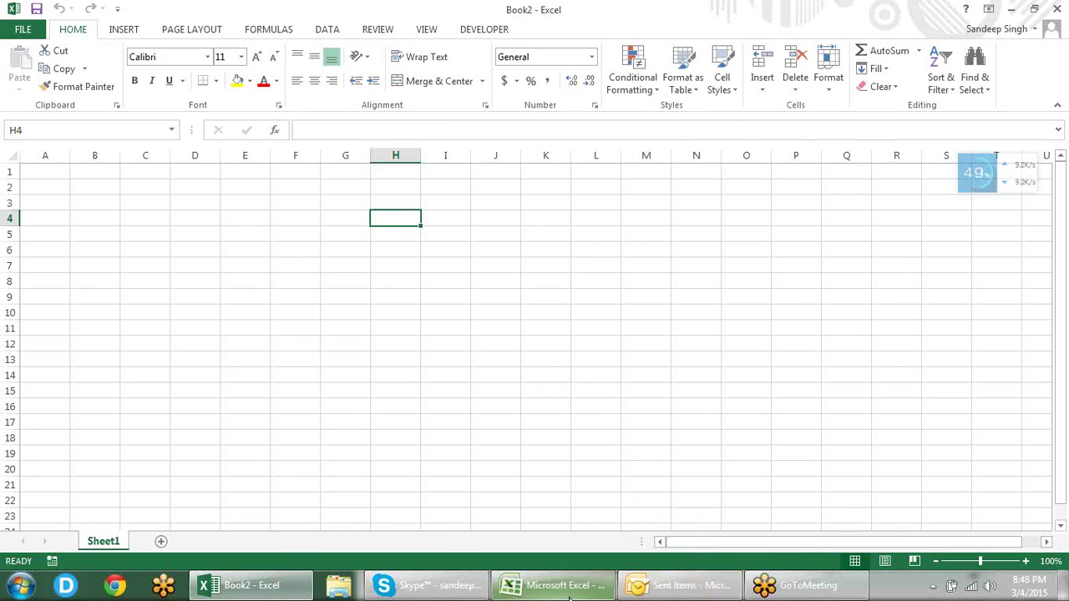
pyautogui.click(569, 595)
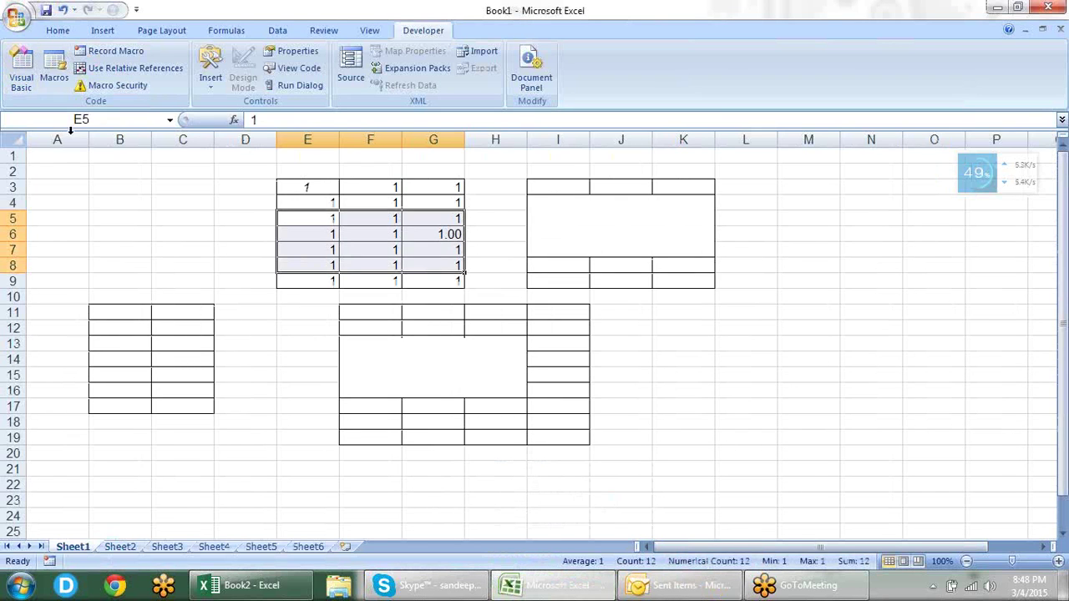
# Select B5 and set the Excel Options colour scheme to Black
pyautogui.click(138, 221)
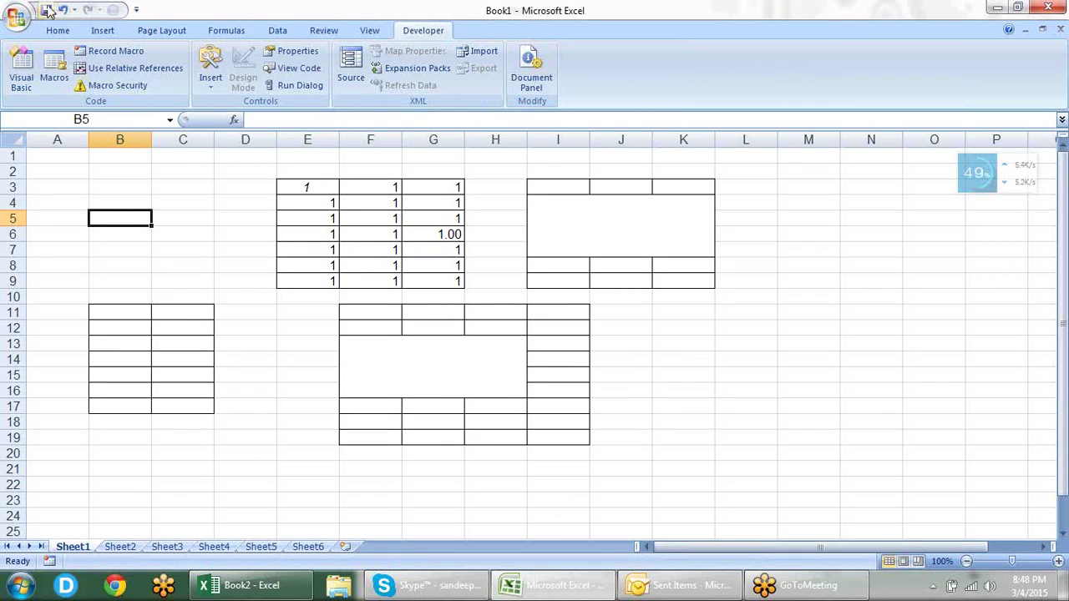
pyautogui.click(15, 18)
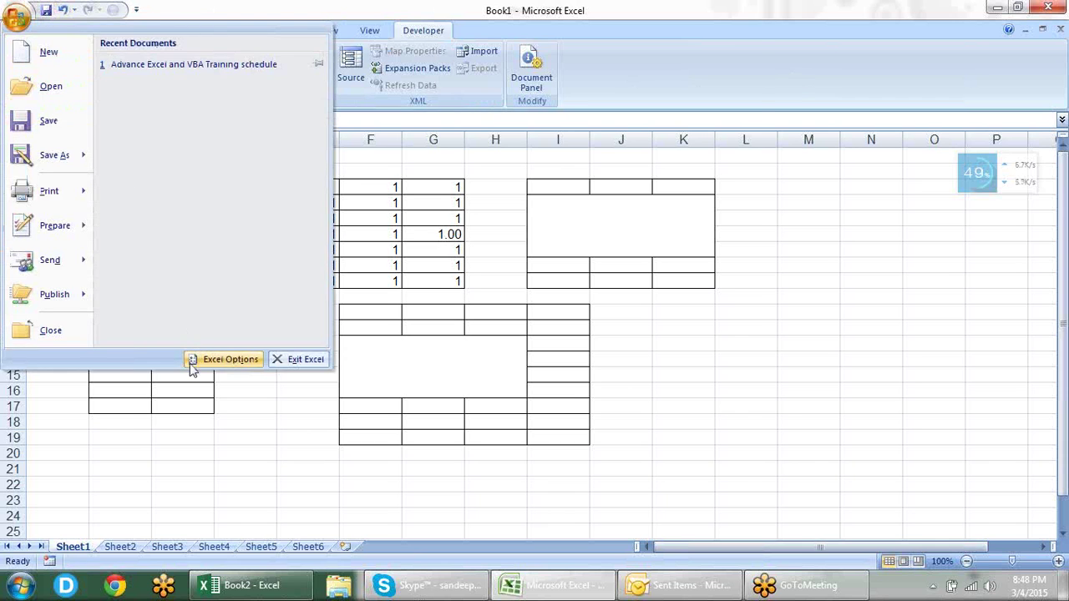
pyautogui.click(194, 360)
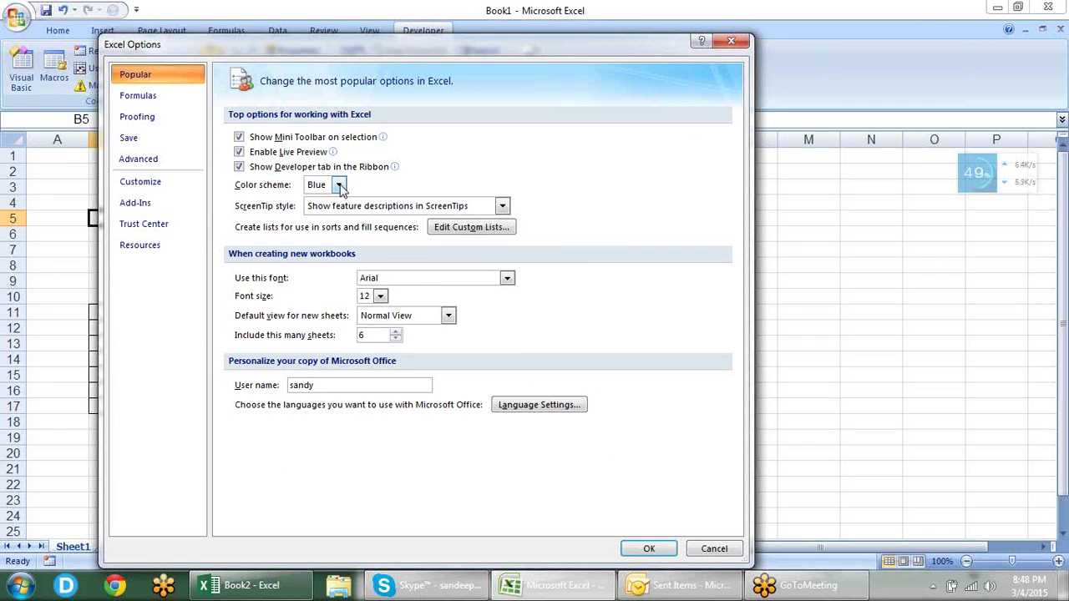
pyautogui.click(339, 186)
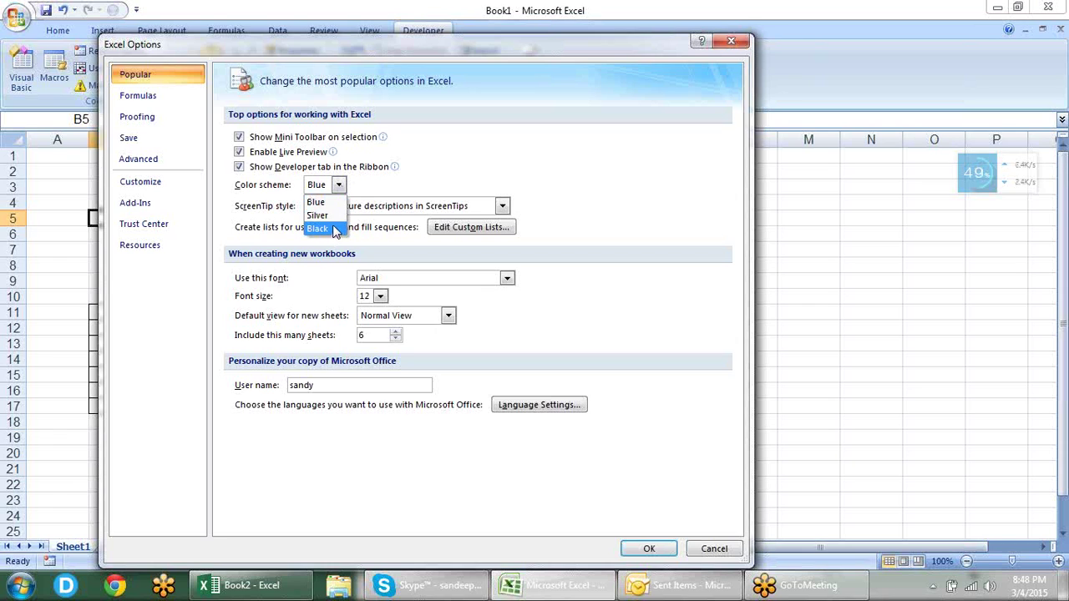
pyautogui.click(319, 228)
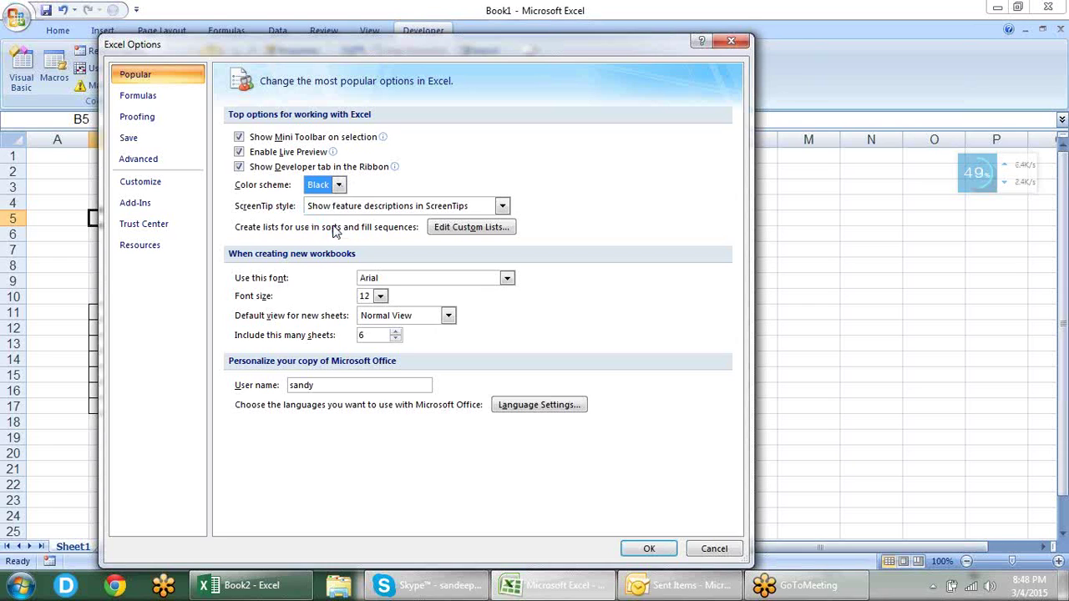
pyautogui.click(647, 550)
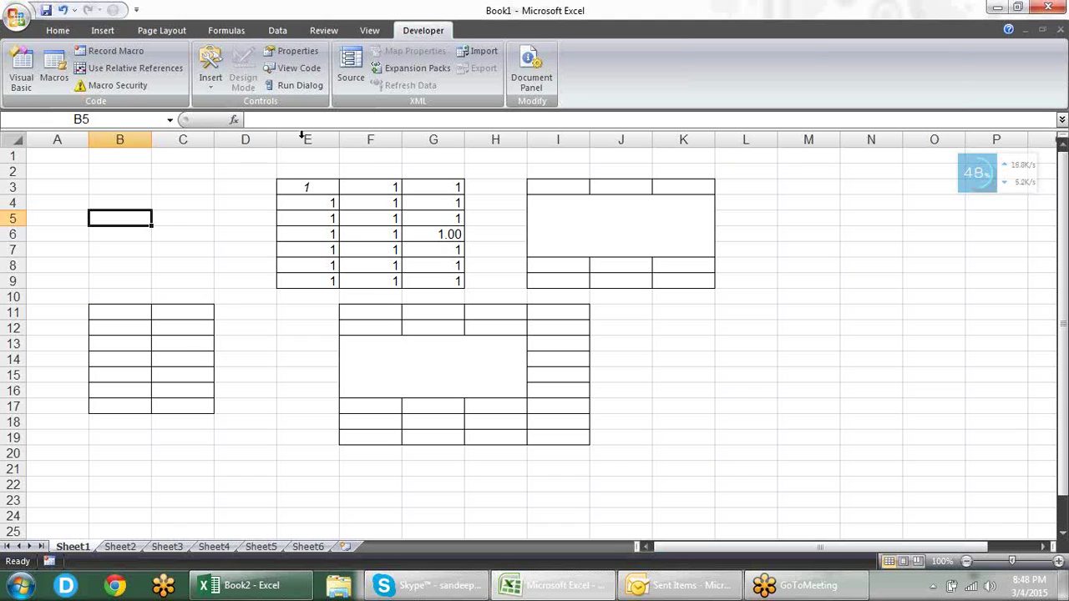
pyautogui.click(17, 17)
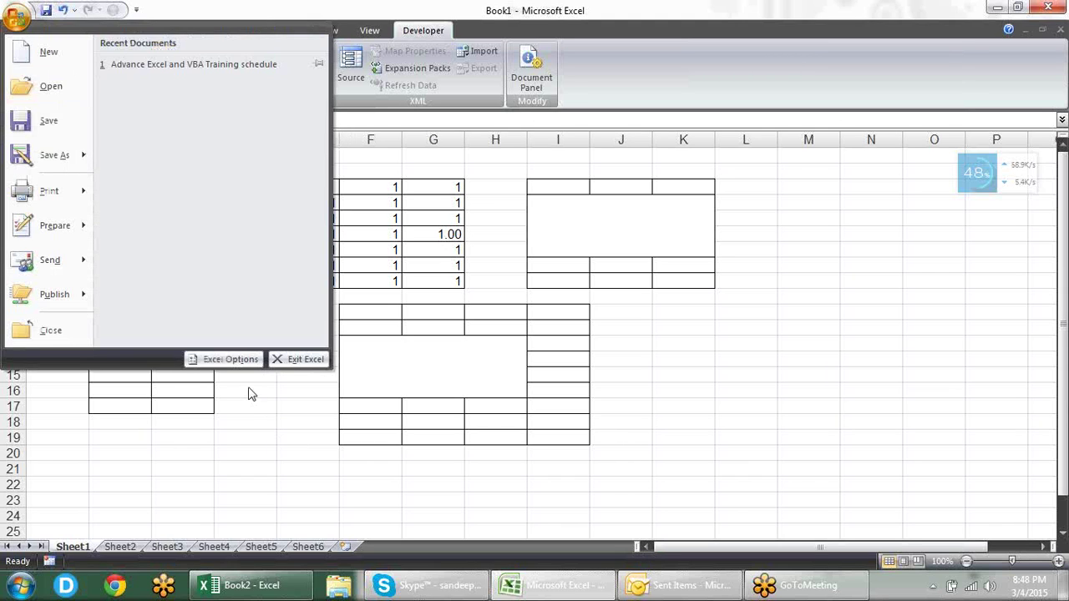
pyautogui.click(233, 361)
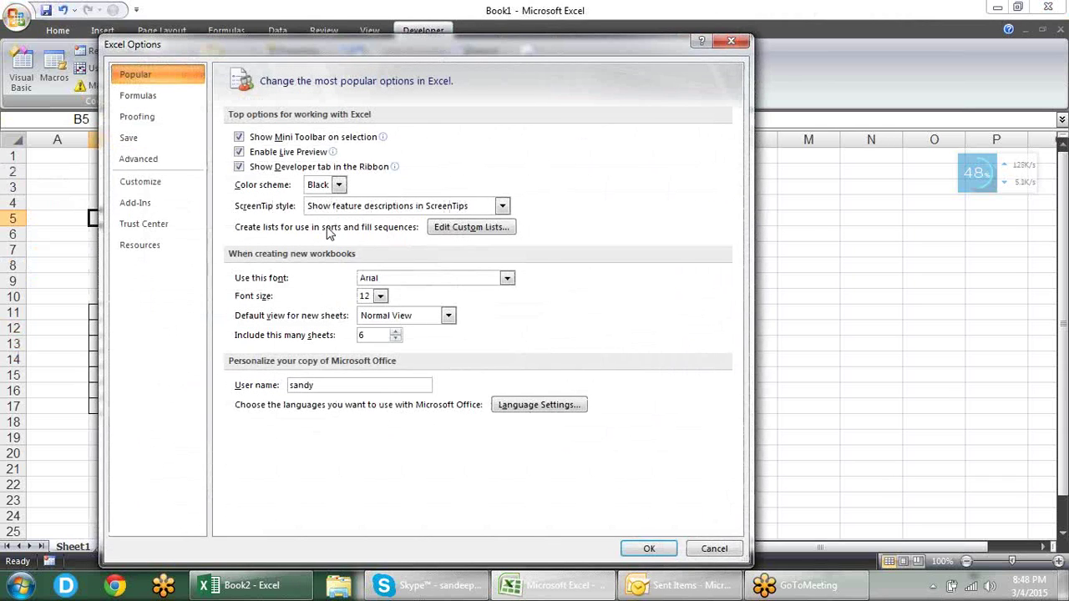
pyautogui.click(500, 206)
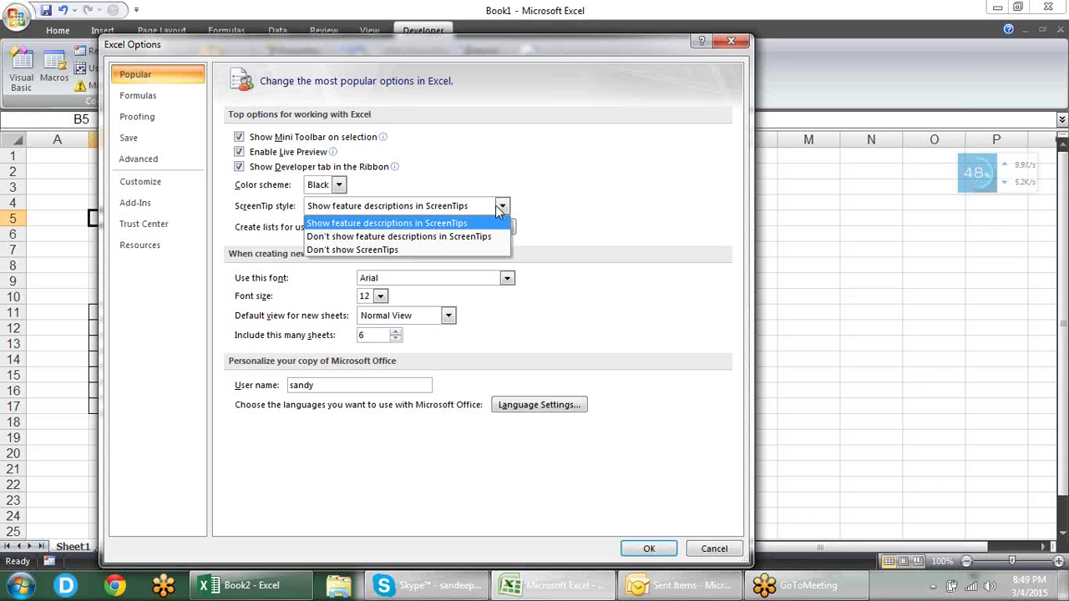
pyautogui.click(585, 196)
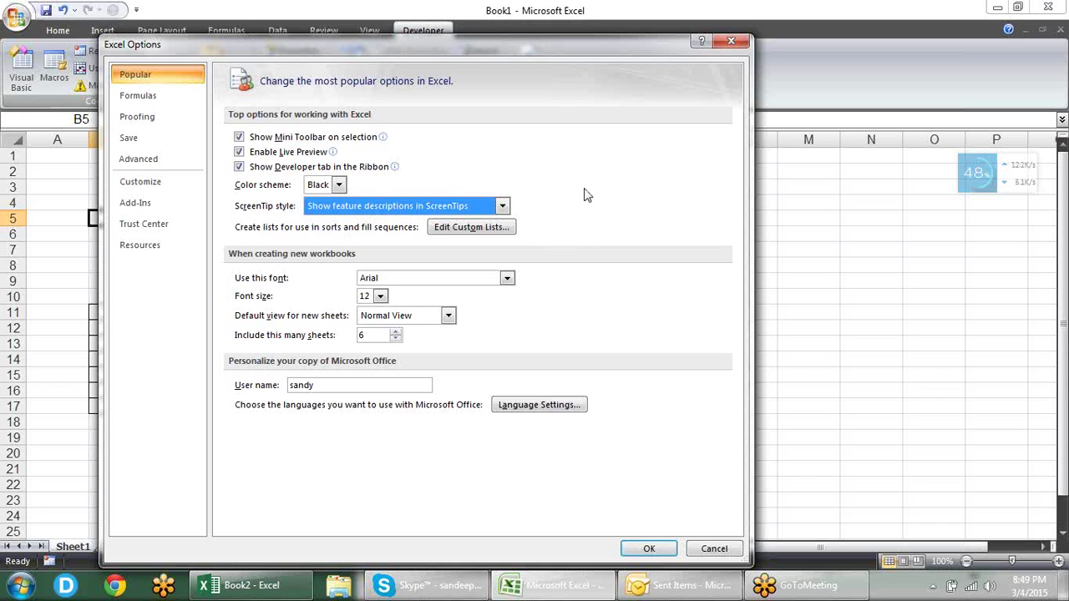
pyautogui.click(732, 41)
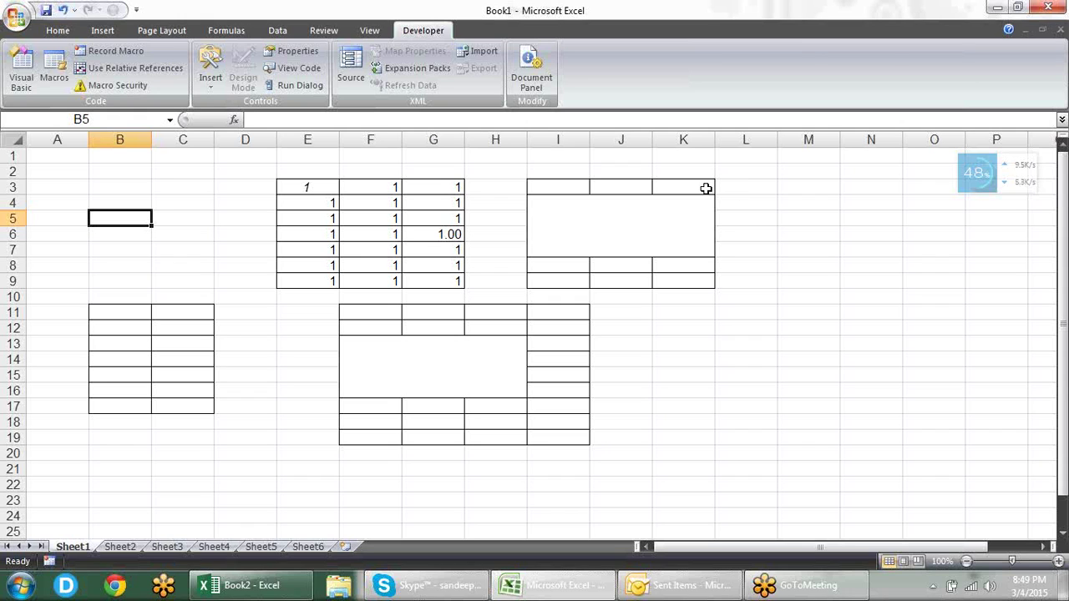
# In Excel Options, keep Normal View as default and set 'Include this many sheets' to 5
pyautogui.click(58, 30)
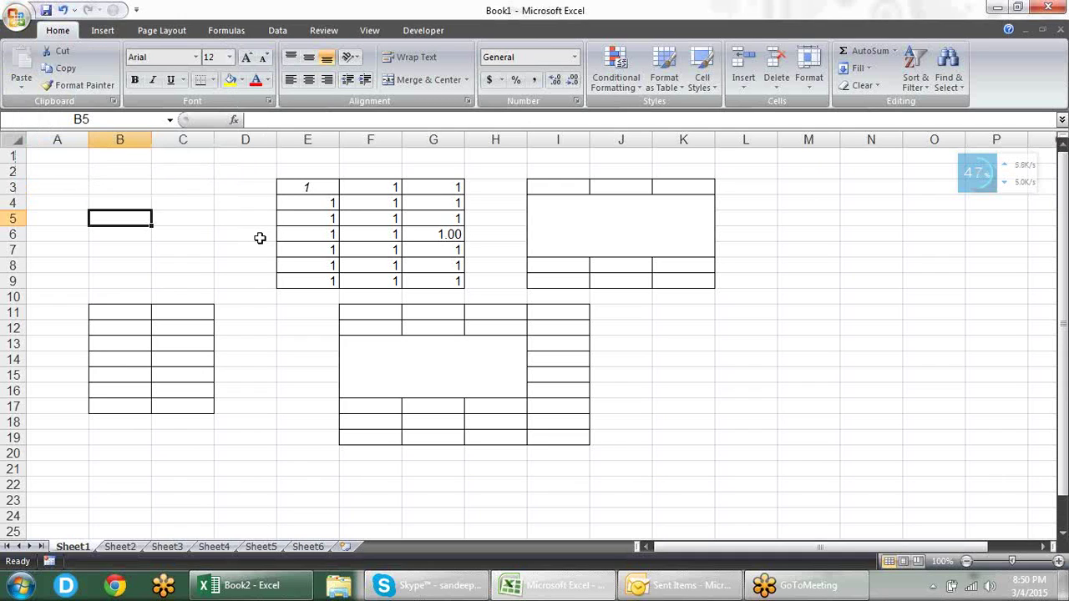
pyautogui.click(25, 16)
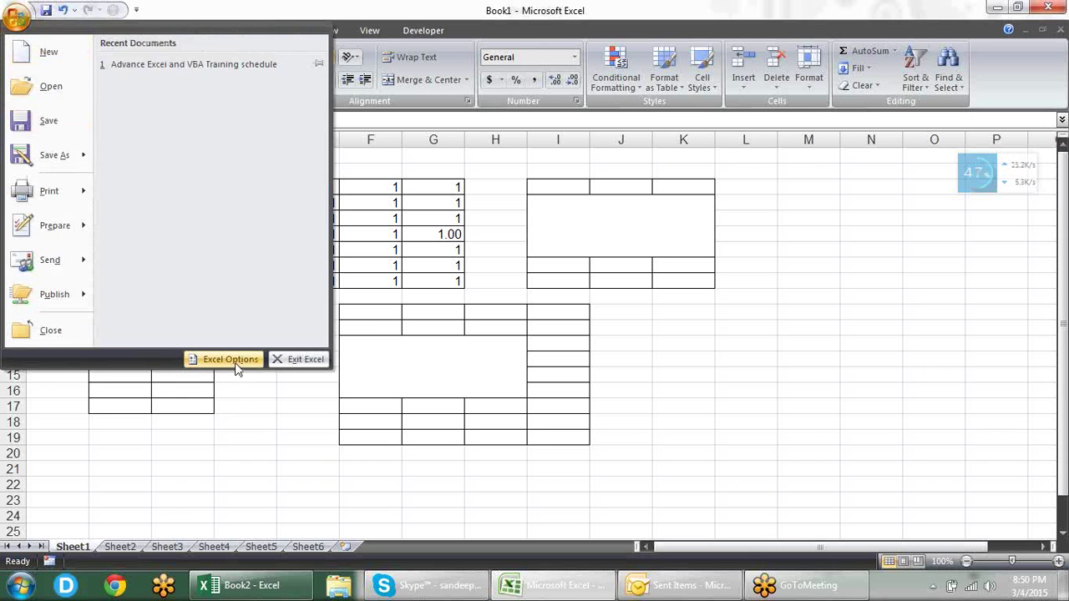
pyautogui.click(236, 366)
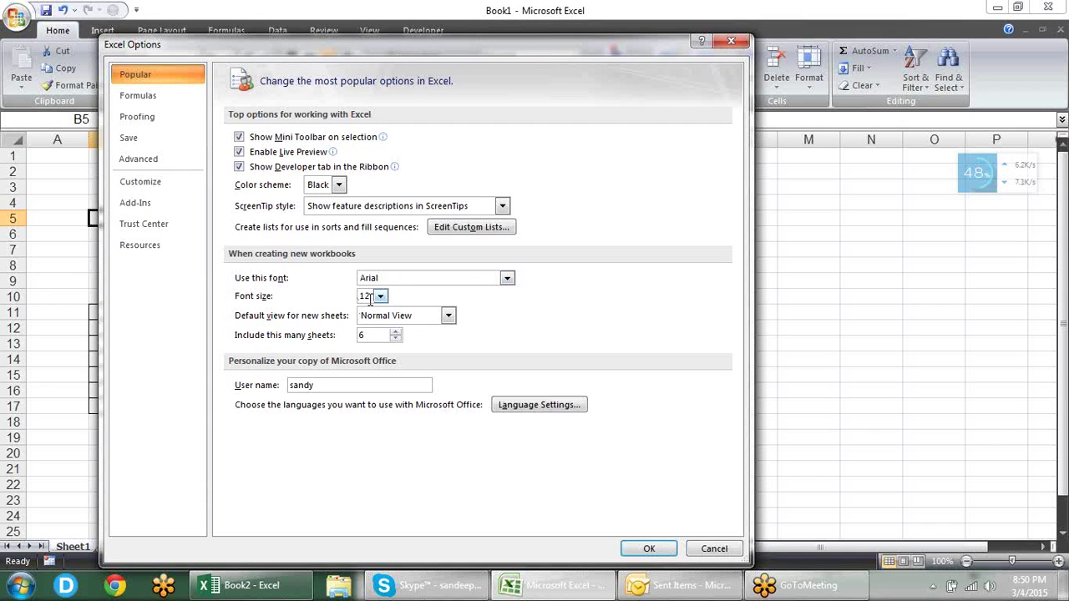
pyautogui.click(447, 317)
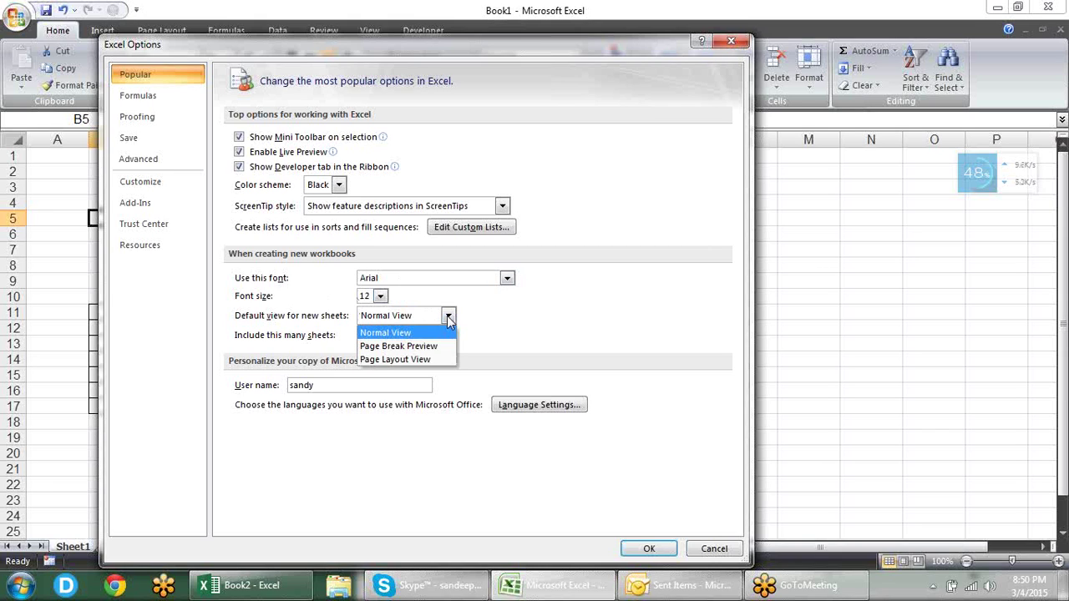
pyautogui.click(536, 330)
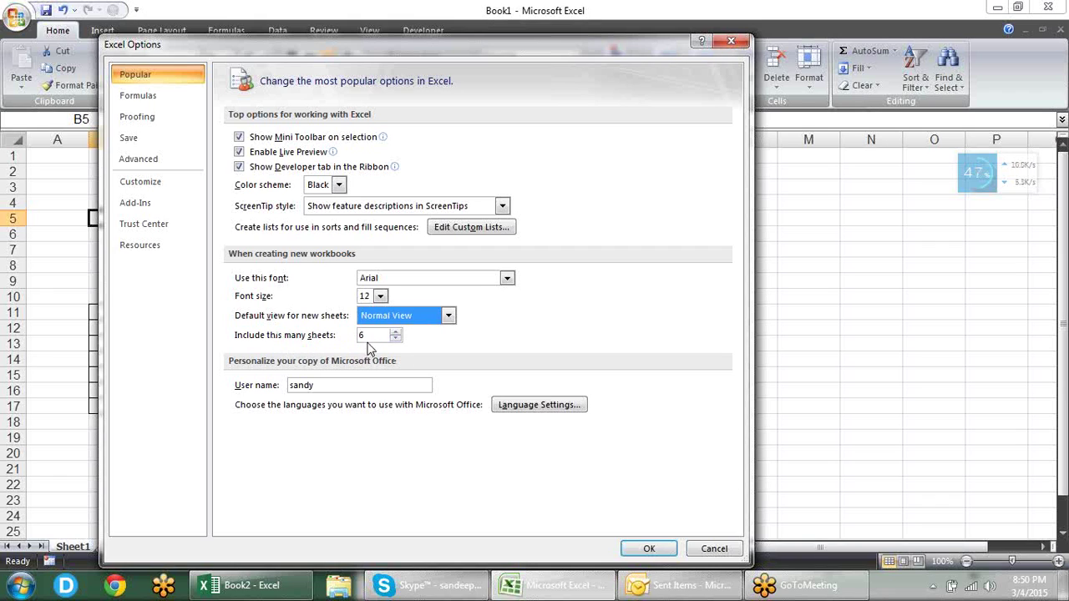
pyautogui.doubleClick(372, 336)
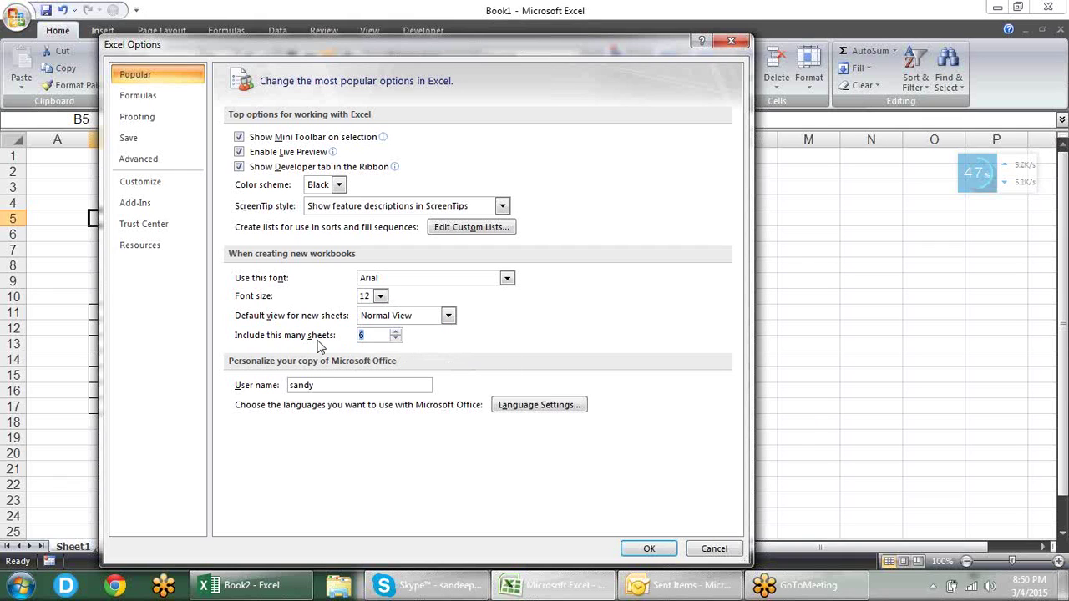
pyautogui.write('5')
pyautogui.click(636, 549)
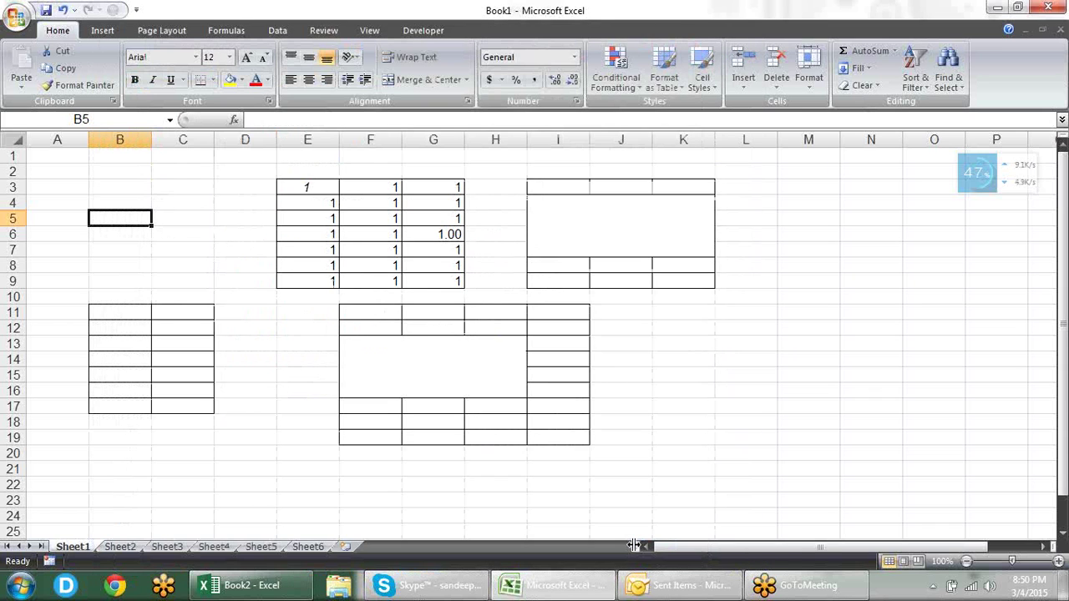
pyautogui.hotkey('ctrl', 'n')
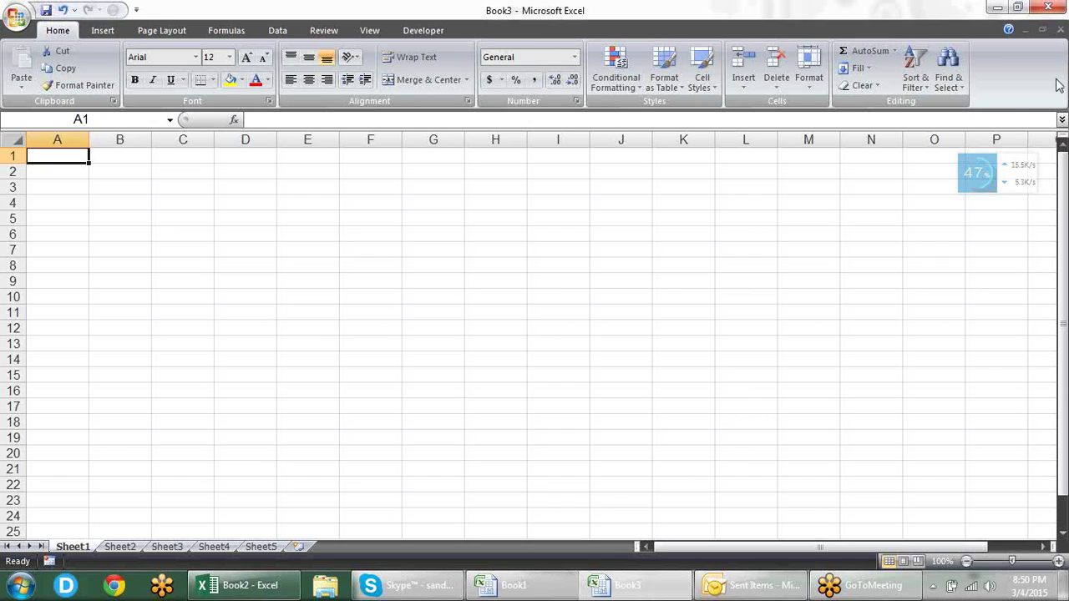
pyautogui.click(1046, 8)
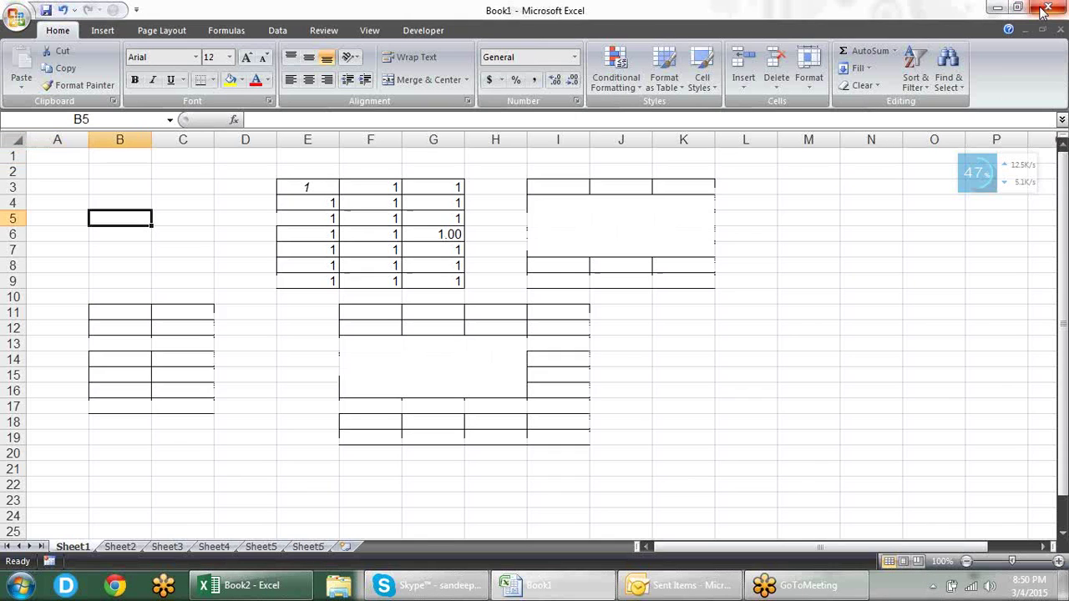
# Open Excel Options and close it without changes, then enter a person's name in cell B5
pyautogui.click(18, 18)
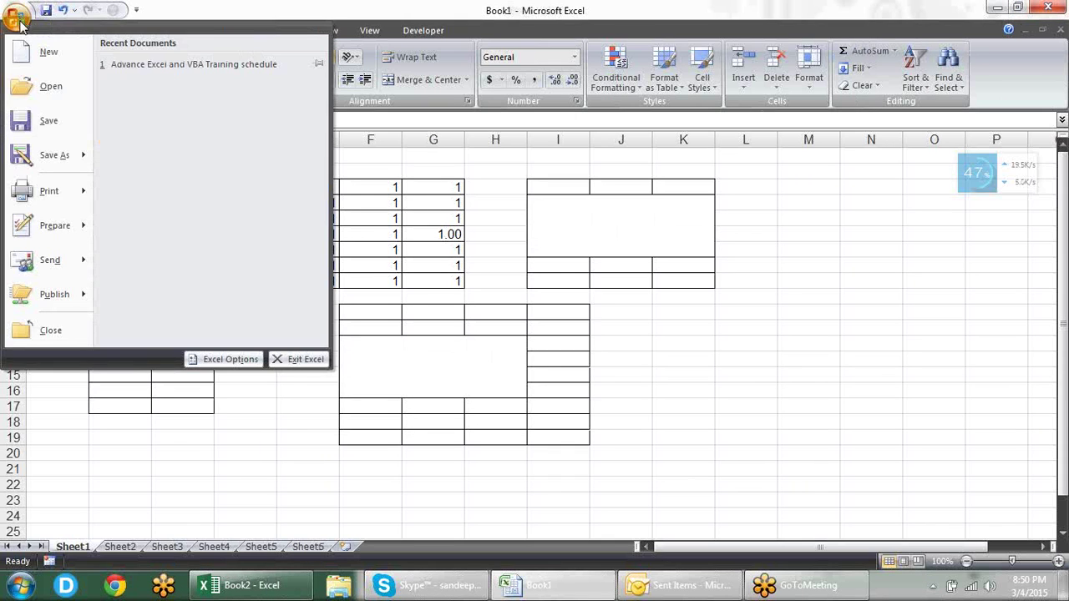
pyautogui.click(219, 361)
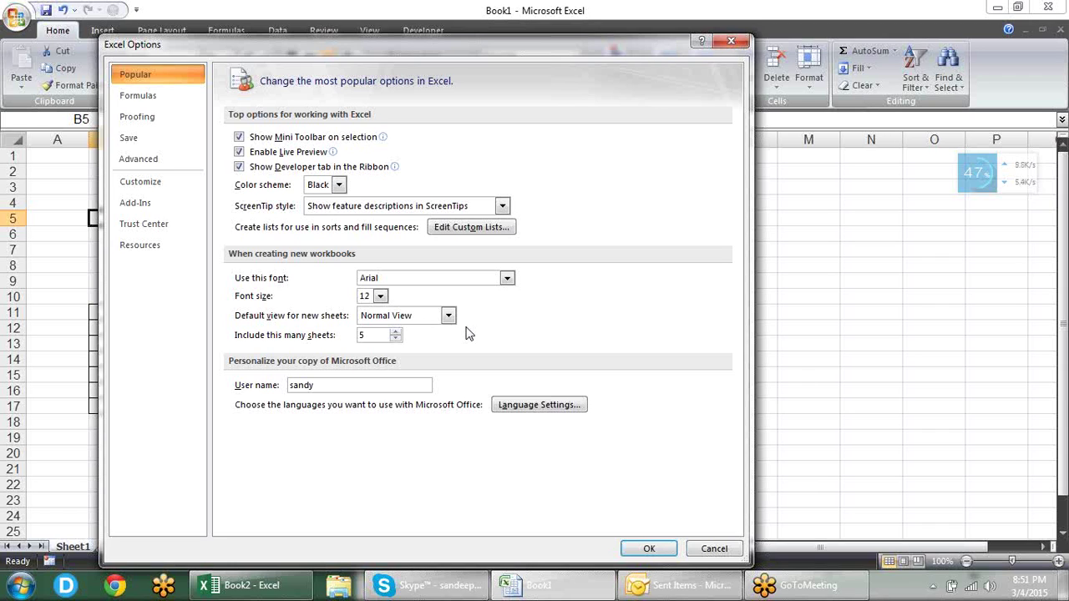
pyautogui.click(735, 44)
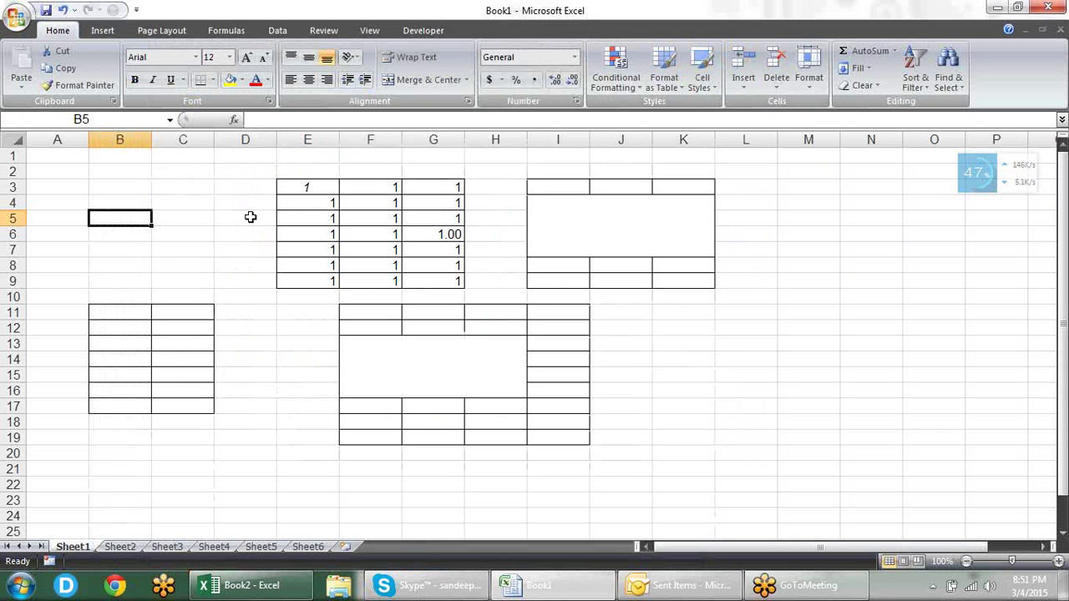
pyautogui.write('sandeep')
pyautogui.press('Return')
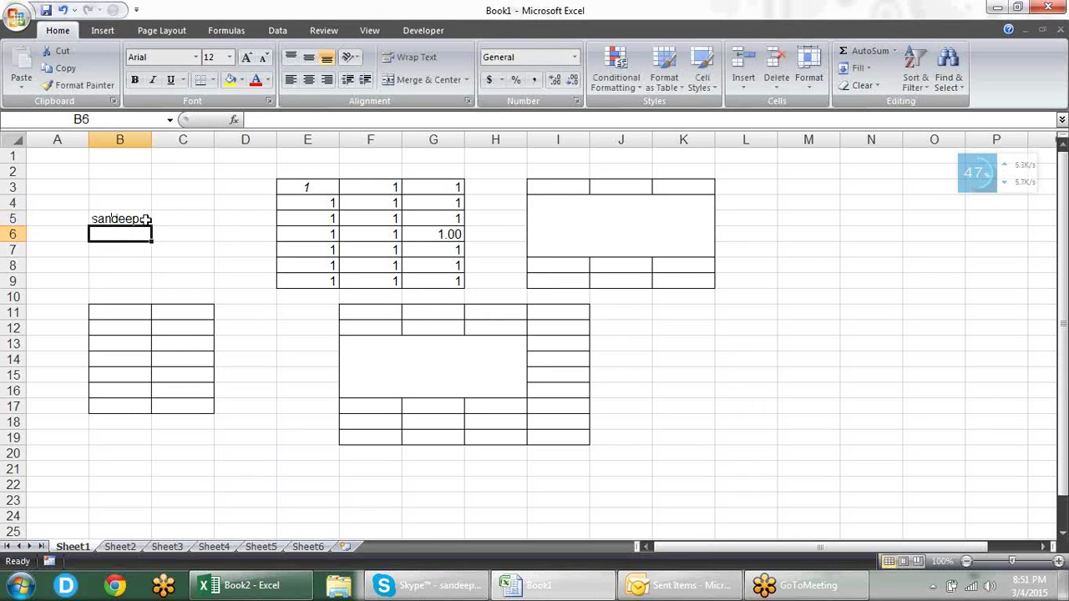
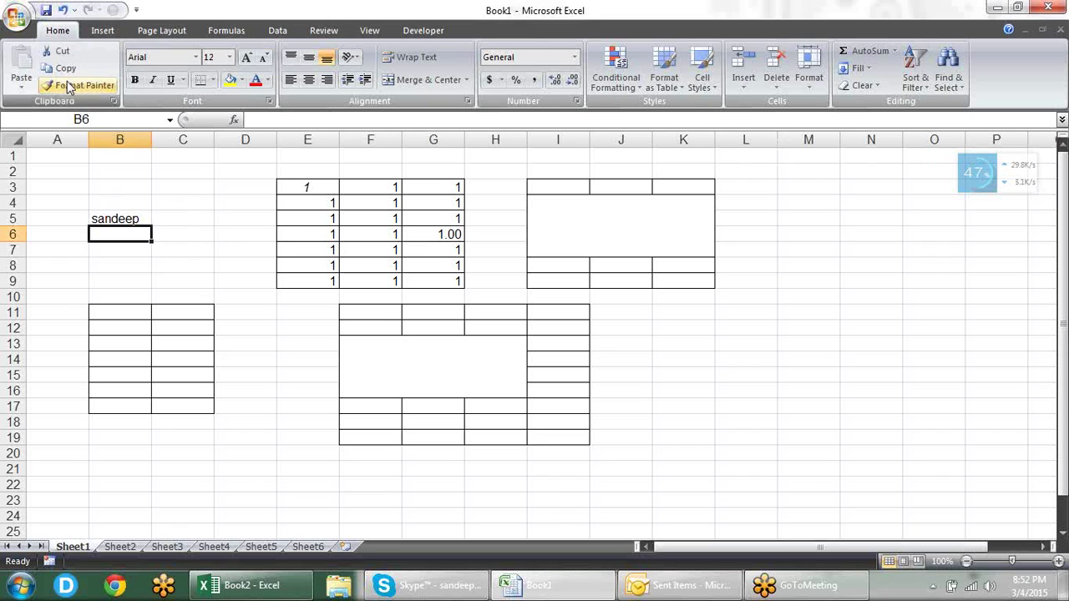
# Auto-fill B5:B13 from sandeep with the custom name list, ending at sujeet
pyautogui.click(16, 16)
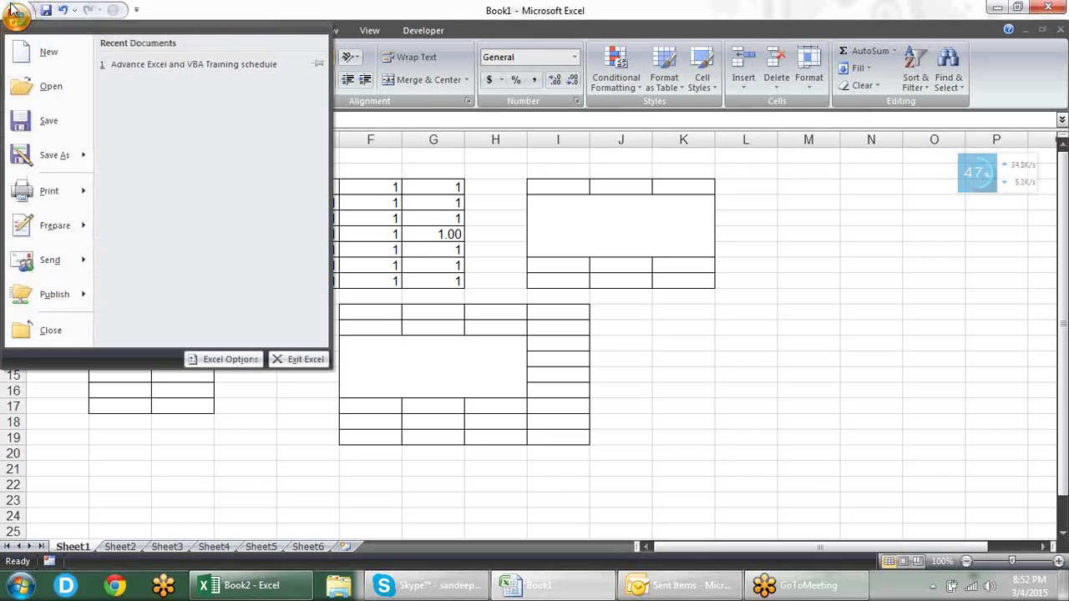
pyautogui.click(233, 361)
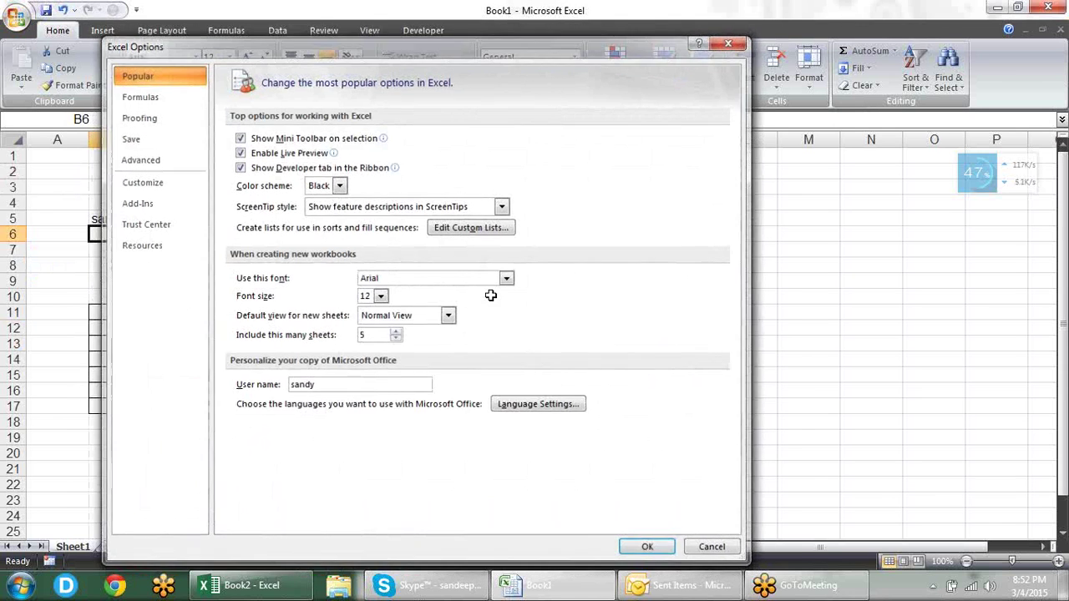
pyautogui.press('Escape')
pyautogui.click(138, 219)
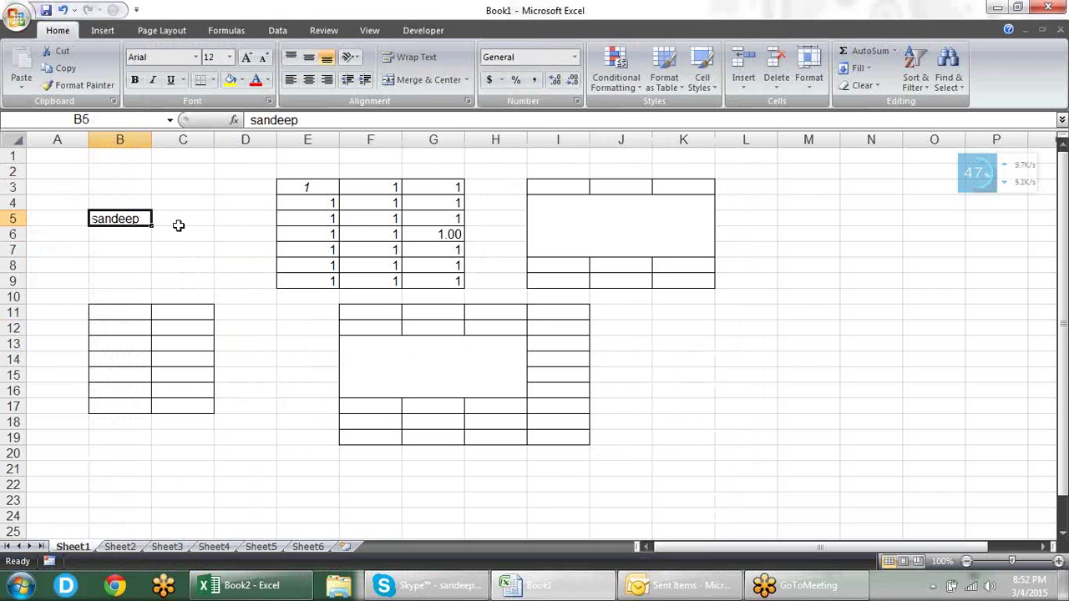
pyautogui.moveTo(151, 224); pyautogui.dragTo(147, 354)
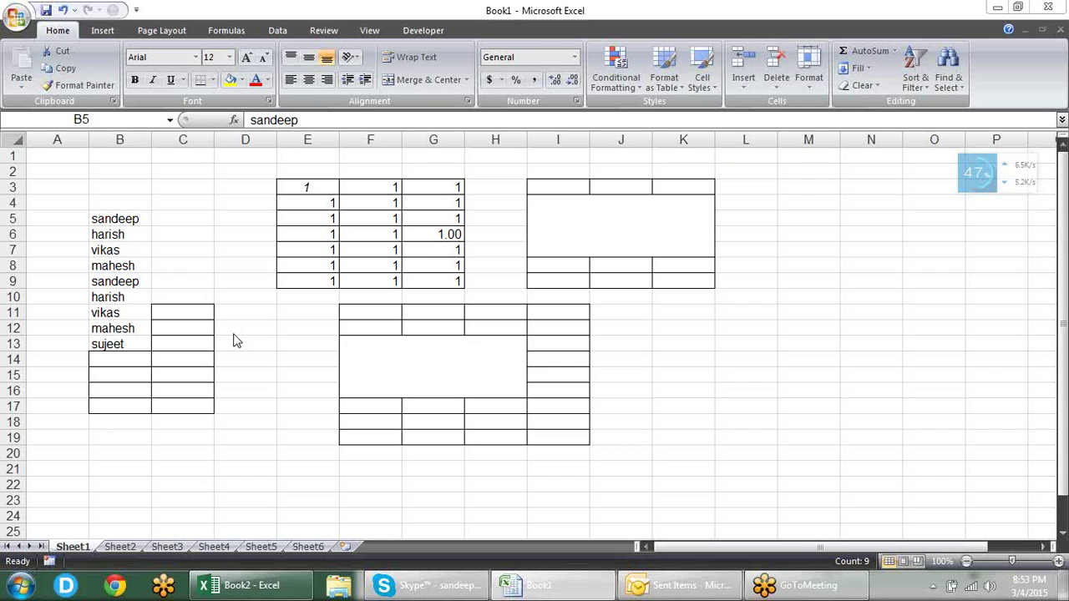
pyautogui.click(17, 19)
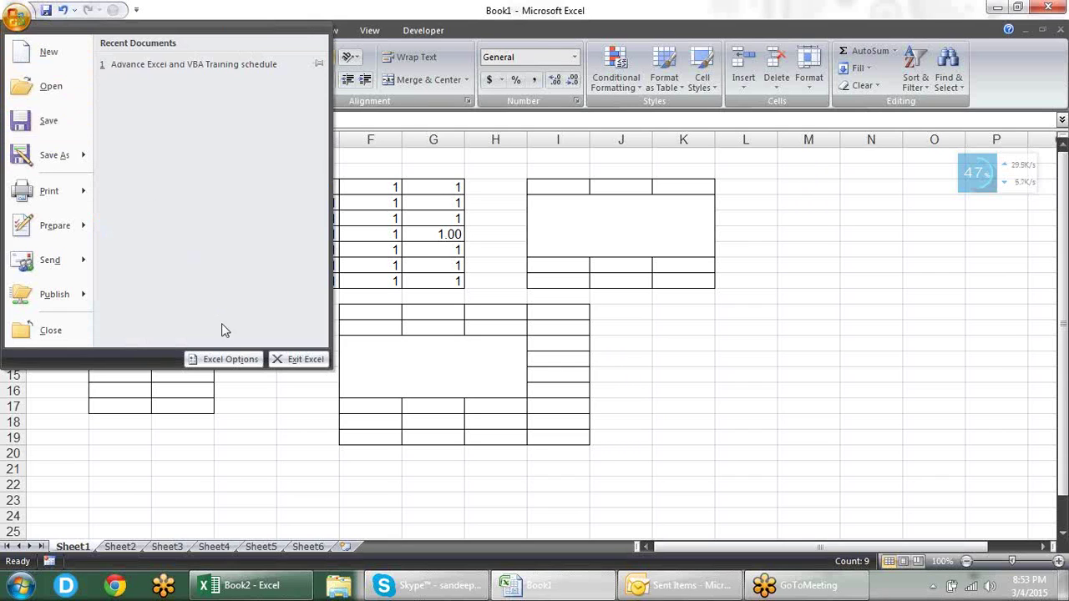
pyautogui.click(228, 360)
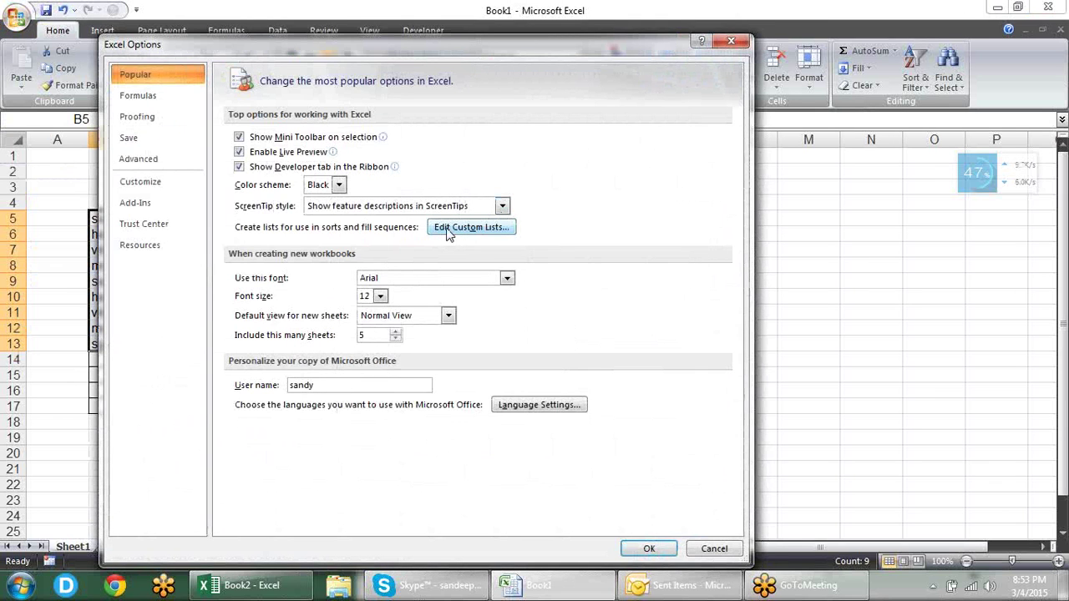
pyautogui.click(446, 231)
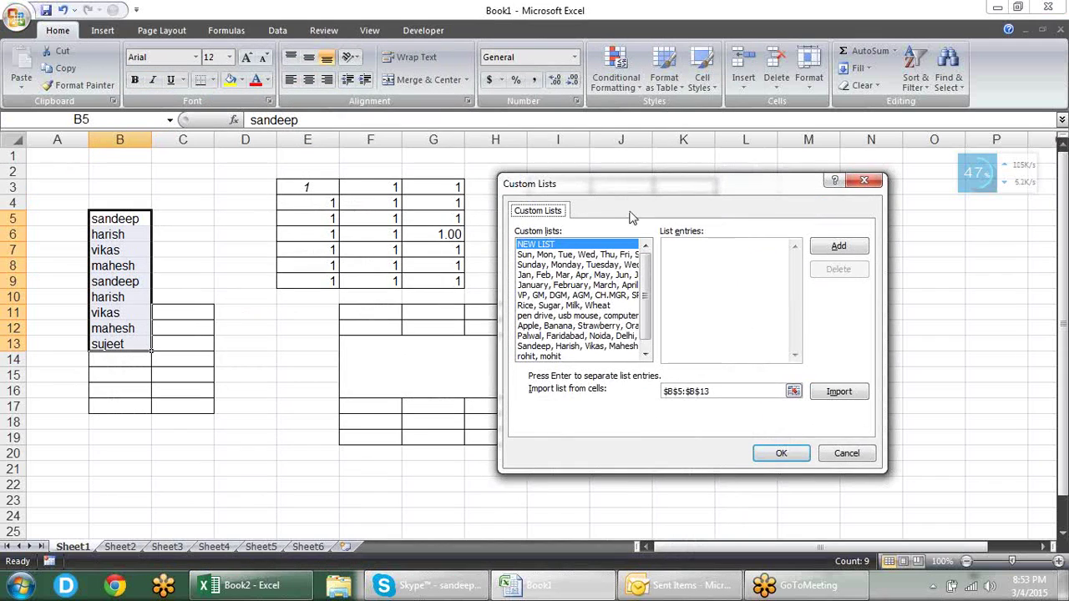
pyautogui.moveTo(643, 190); pyautogui.dragTo(471, 143)
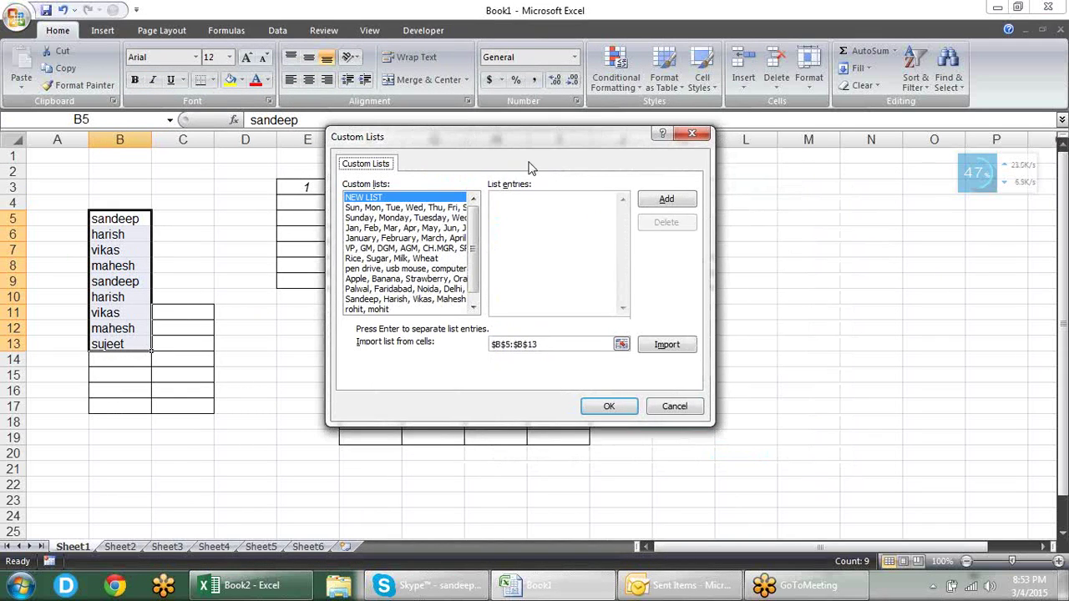
pyautogui.click(432, 207)
pyautogui.click(432, 229)
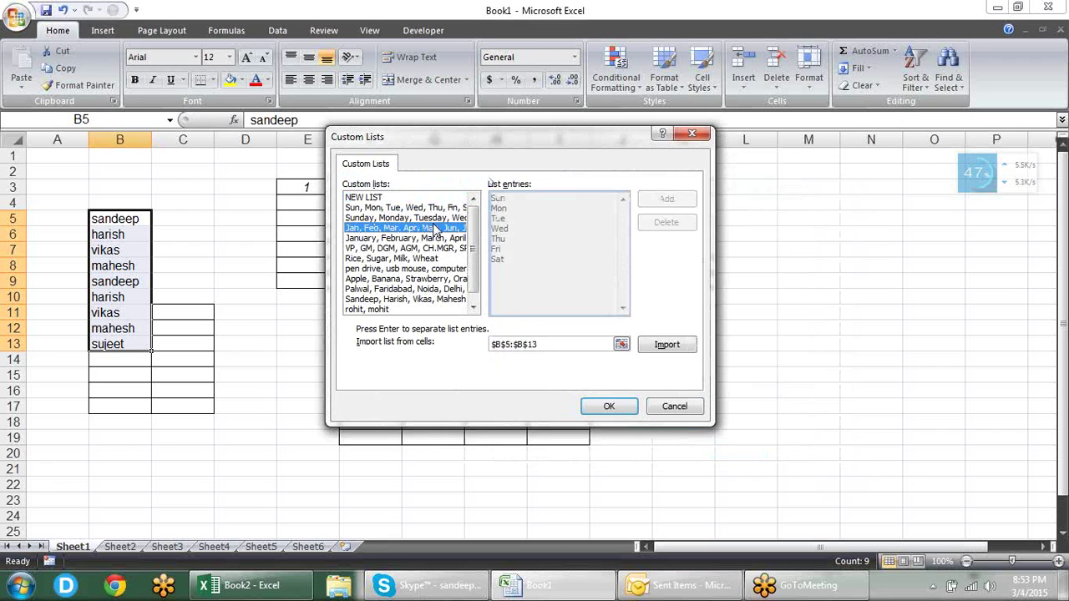
pyautogui.click(426, 239)
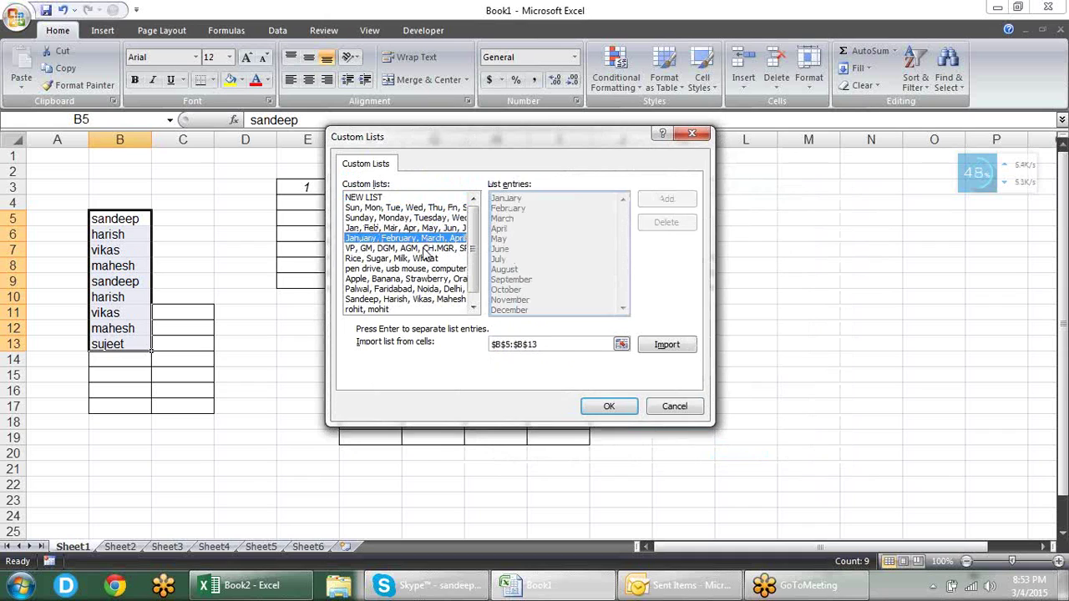
pyautogui.click(426, 249)
pyautogui.click(426, 259)
pyautogui.click(426, 269)
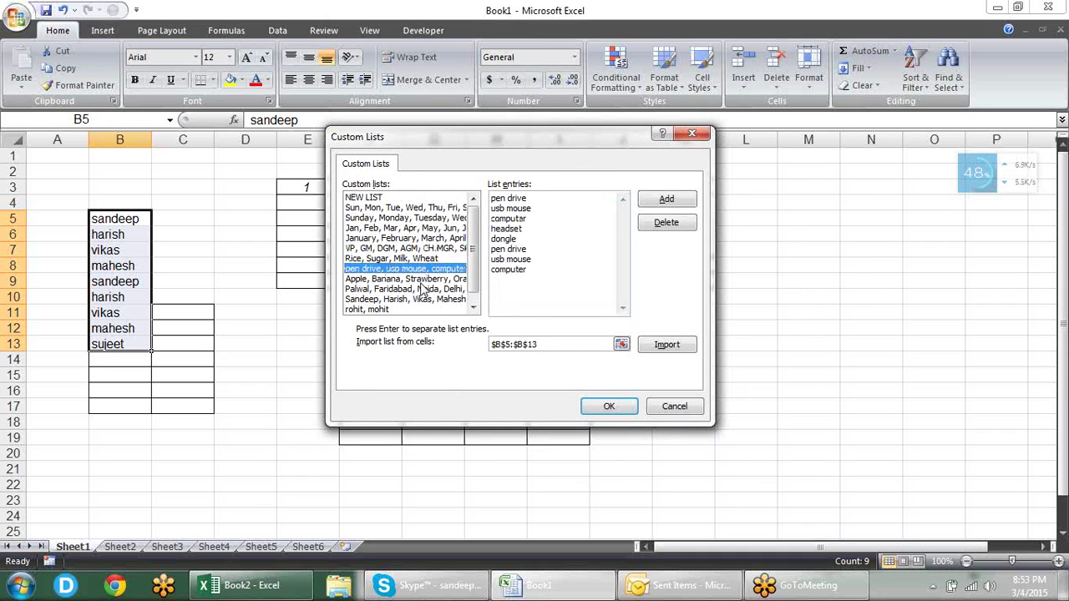
pyautogui.click(427, 281)
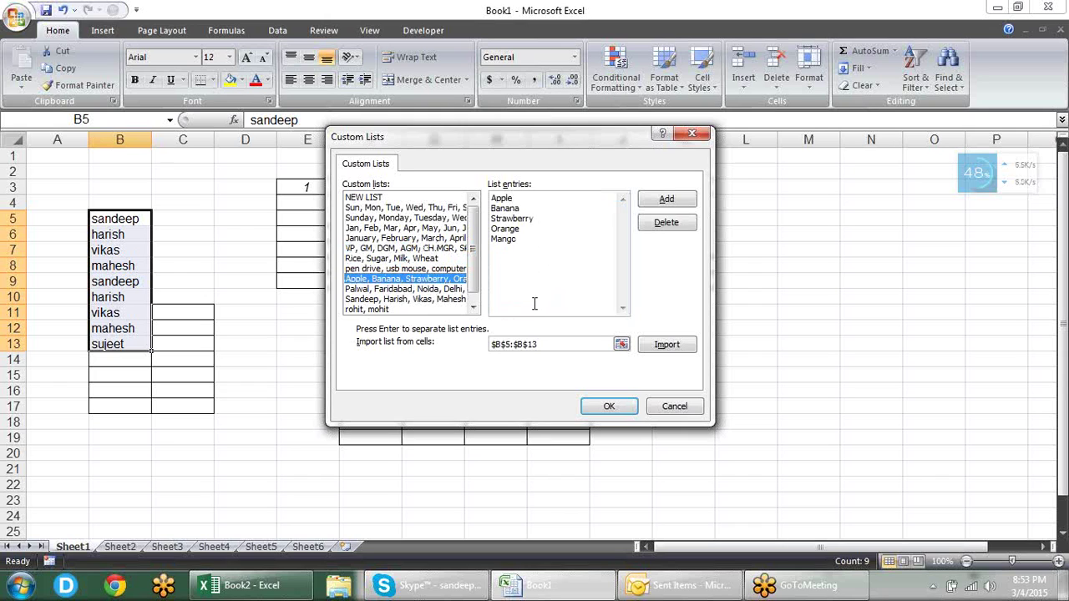
pyautogui.click(621, 345)
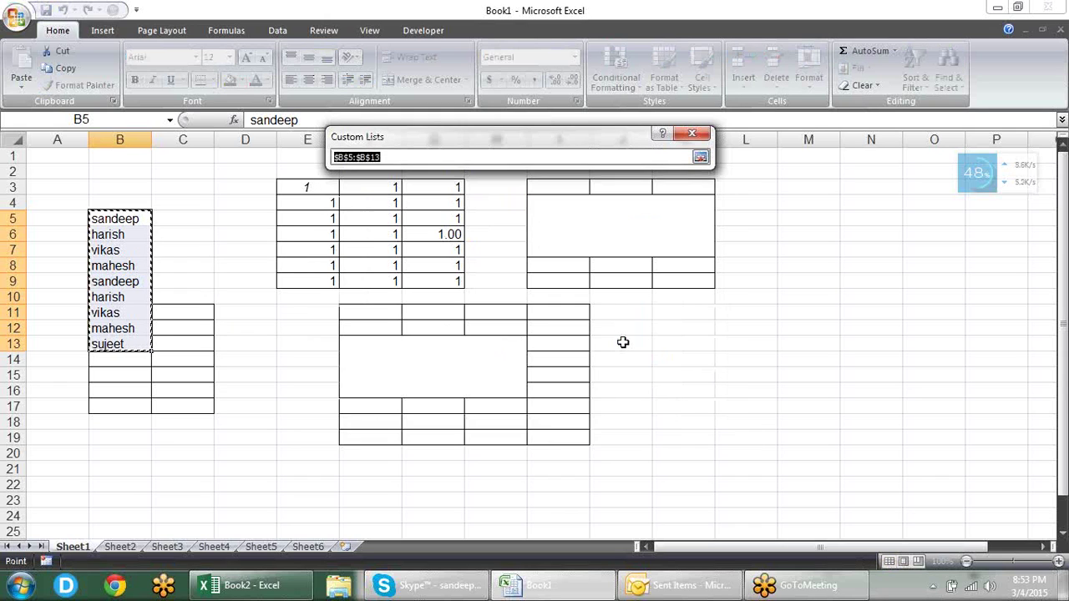
pyautogui.moveTo(387, 189); pyautogui.dragTo(396, 278)
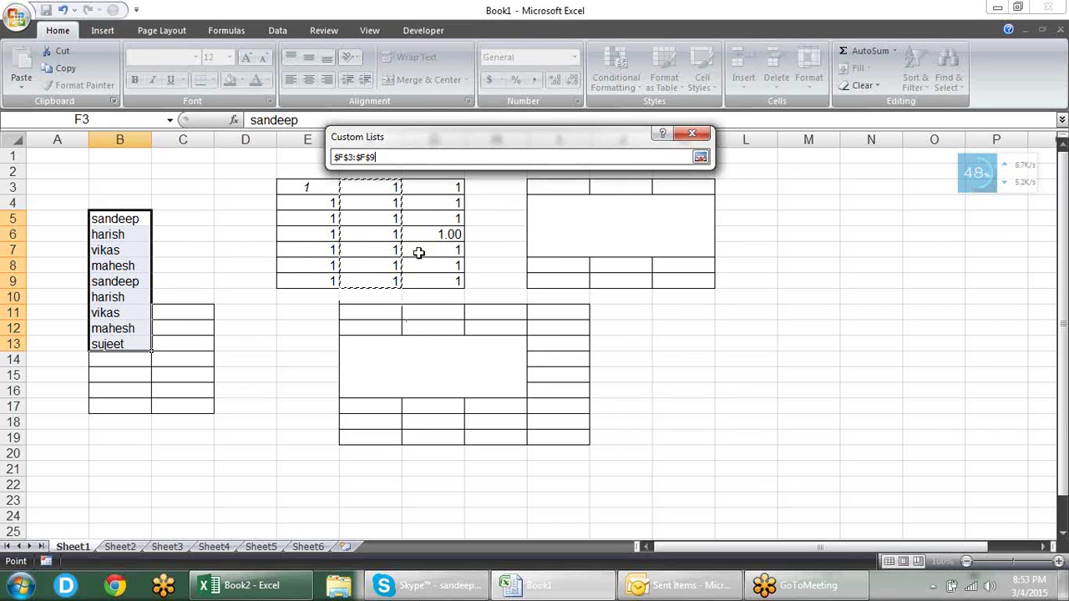
pyautogui.click(702, 158)
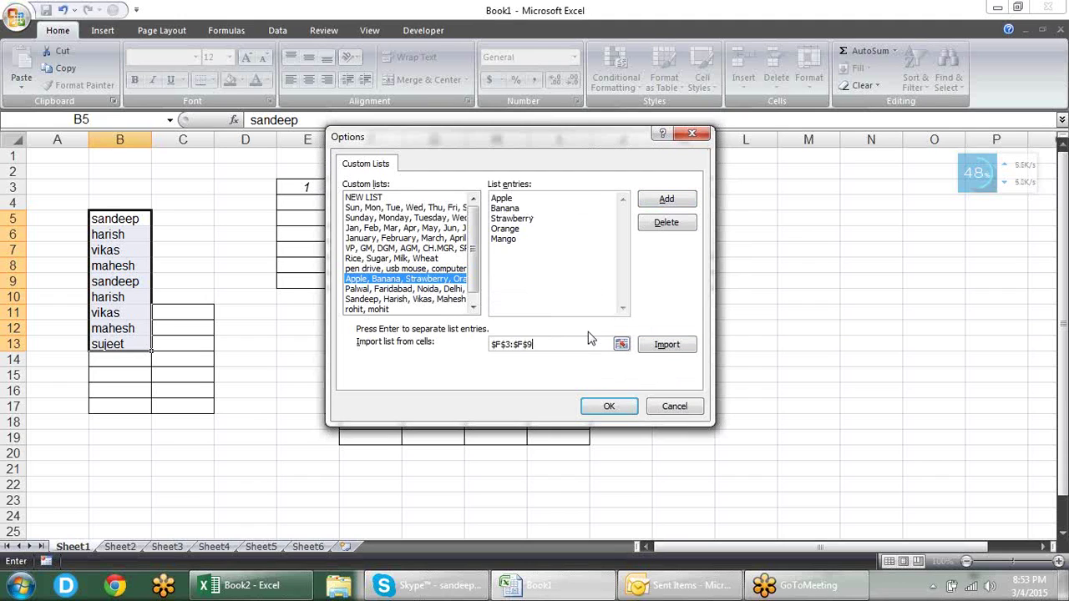
pyautogui.press('Return')
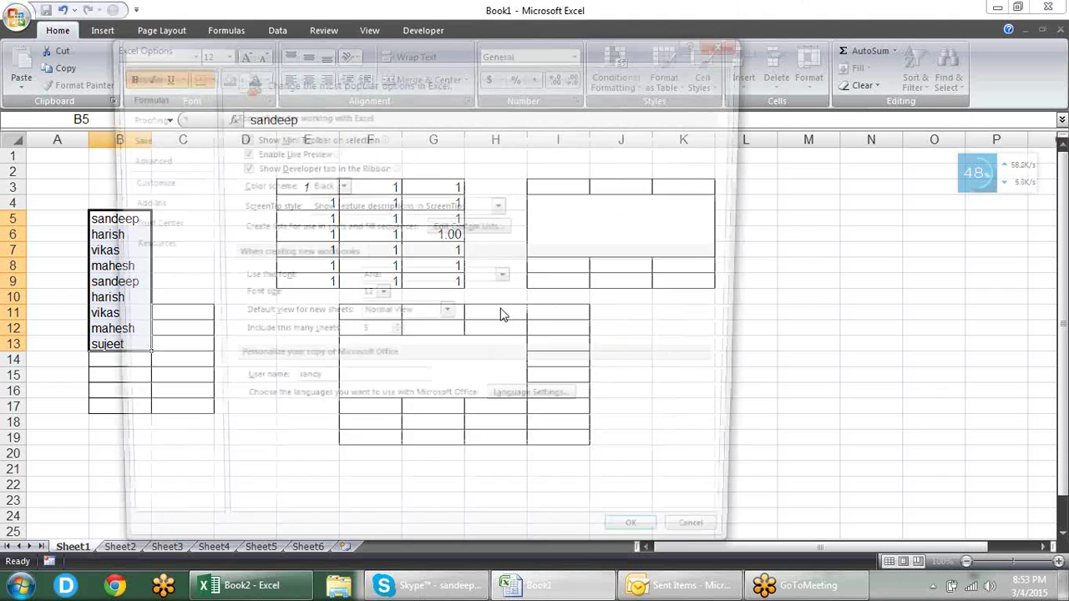
pyautogui.press('Return')
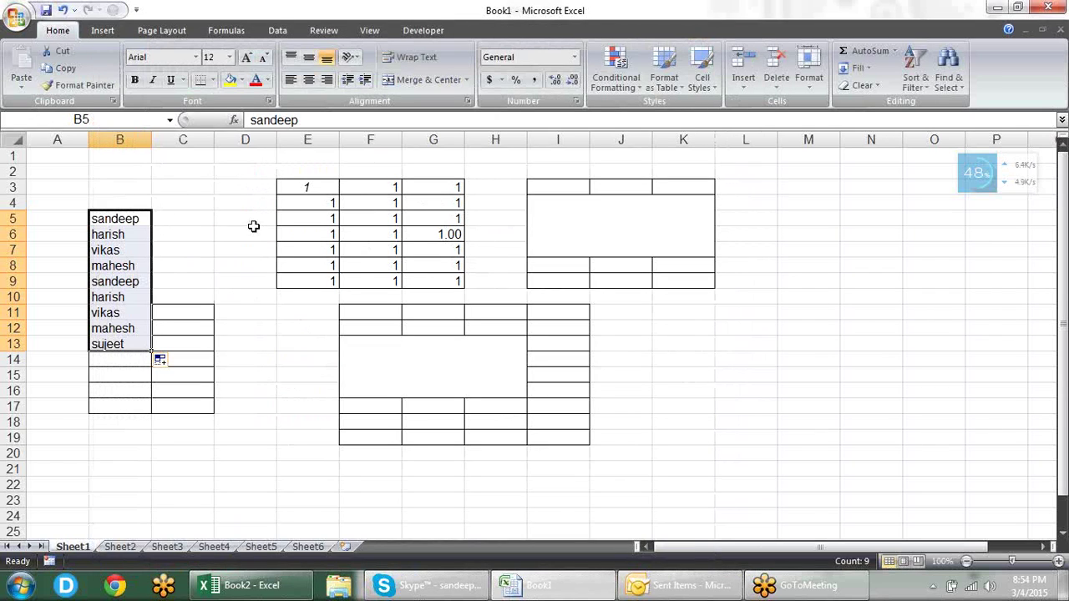
# Enter Delhi in D6 and auto-fill the city series down to Palwal in D19
pyautogui.click(255, 229)
pyautogui.write('Delhi')
pyautogui.press('Return')
pyautogui.click(255, 227)
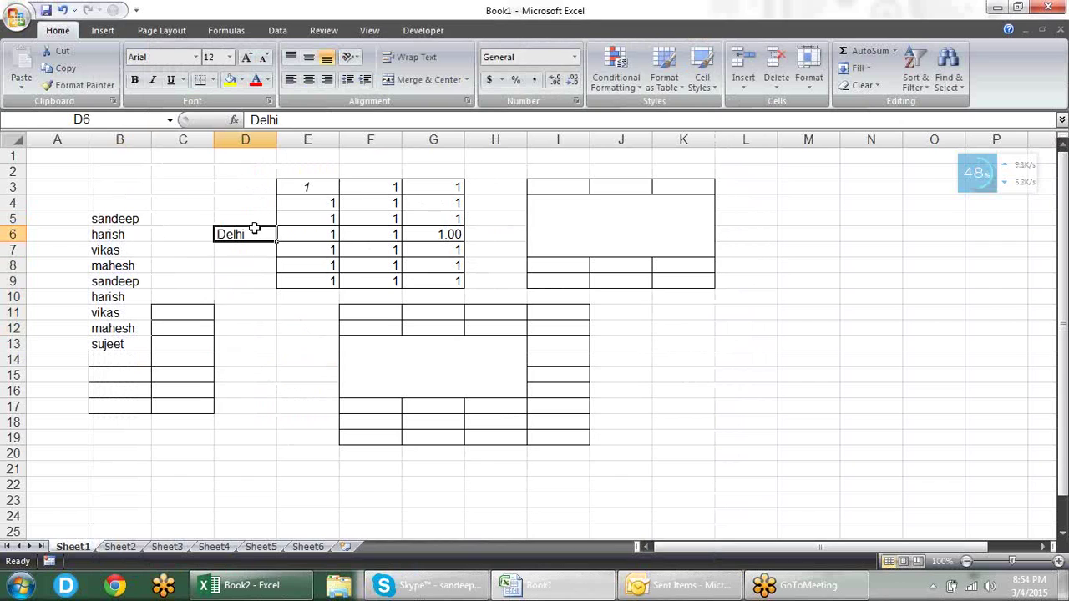
pyautogui.moveTo(277, 241); pyautogui.dragTo(275, 445)
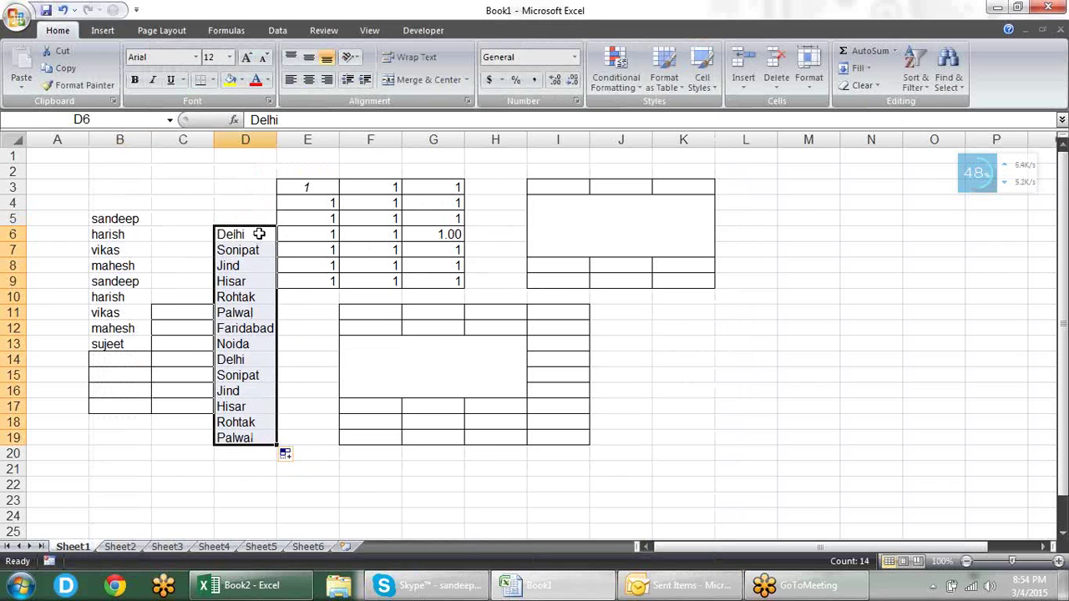
pyautogui.click(322, 467)
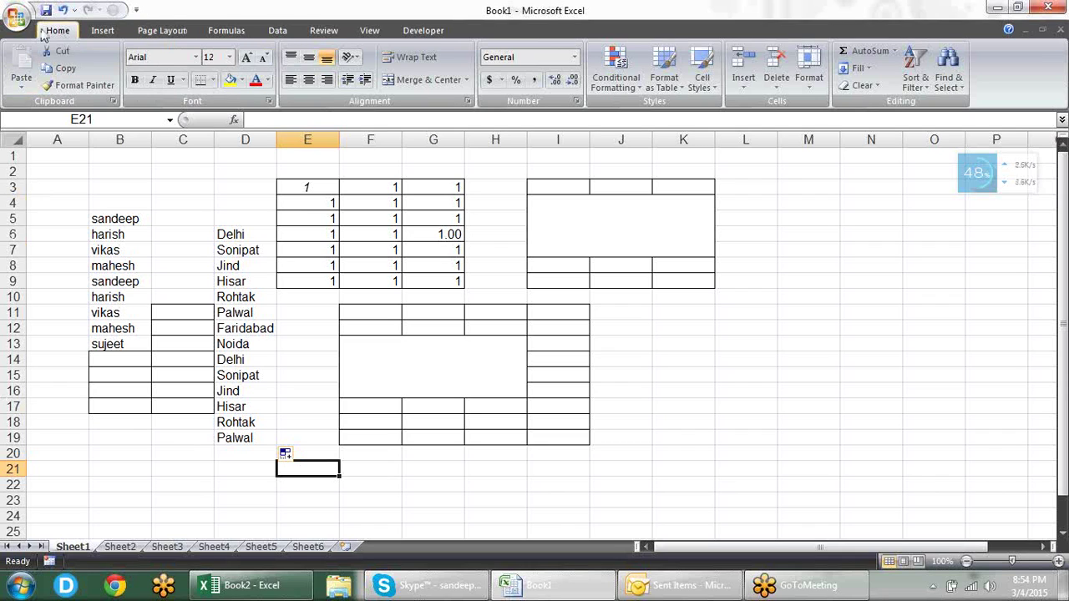
# Open Excel Options, cancel, reopen it on the Popular page, then close it
pyautogui.click(15, 20)
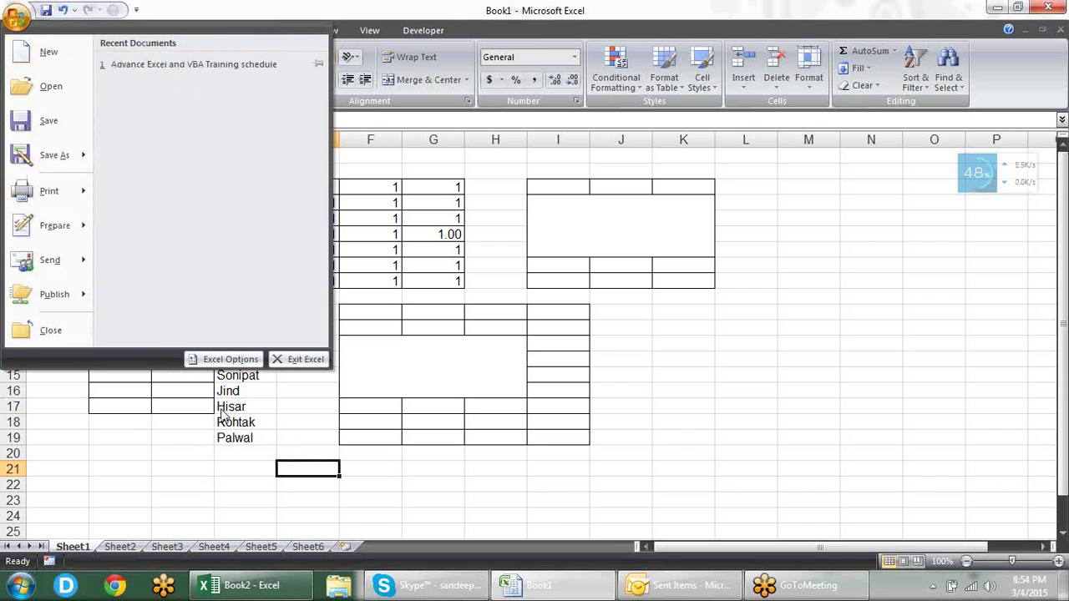
pyautogui.click(227, 362)
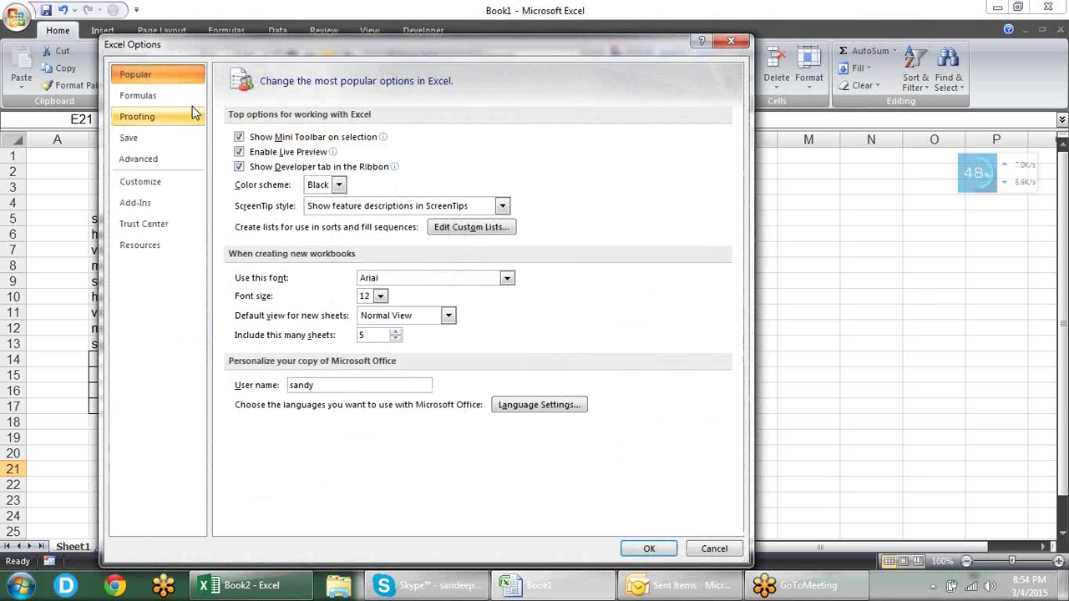
pyautogui.click(713, 550)
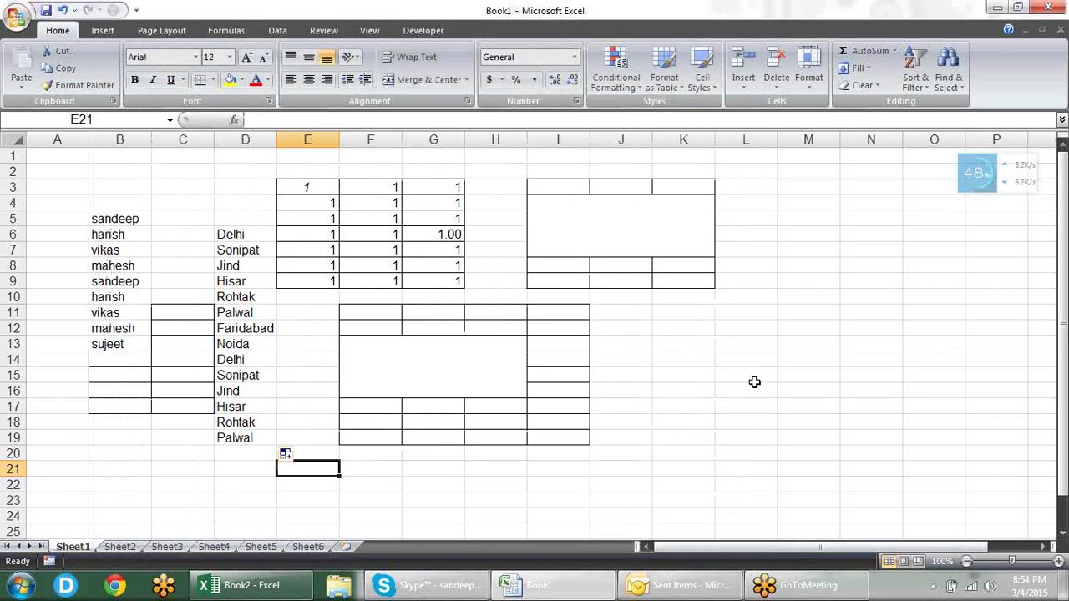
pyautogui.click(17, 17)
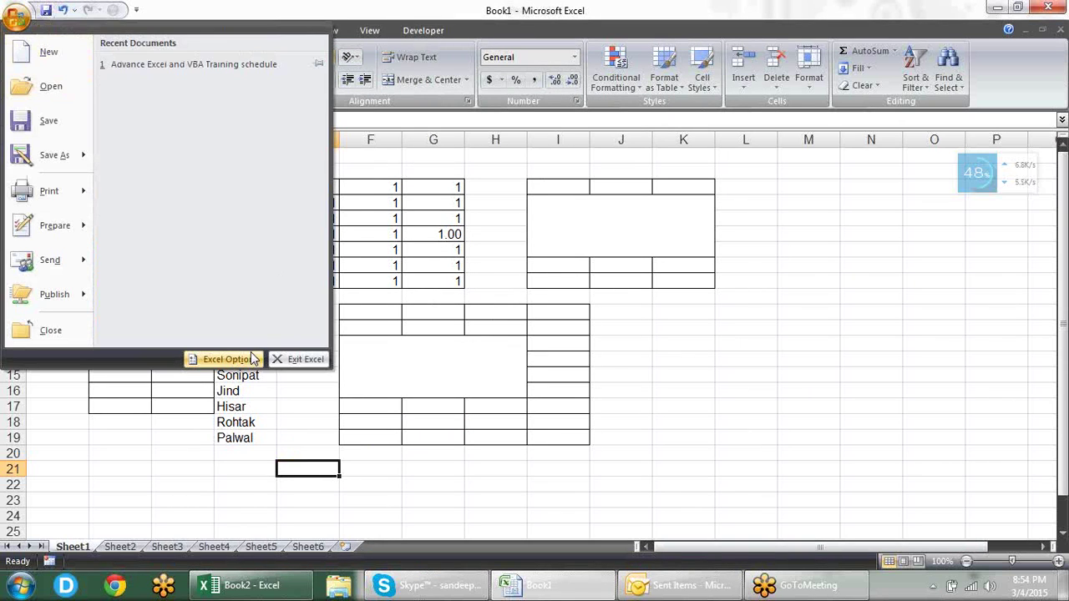
pyautogui.click(251, 360)
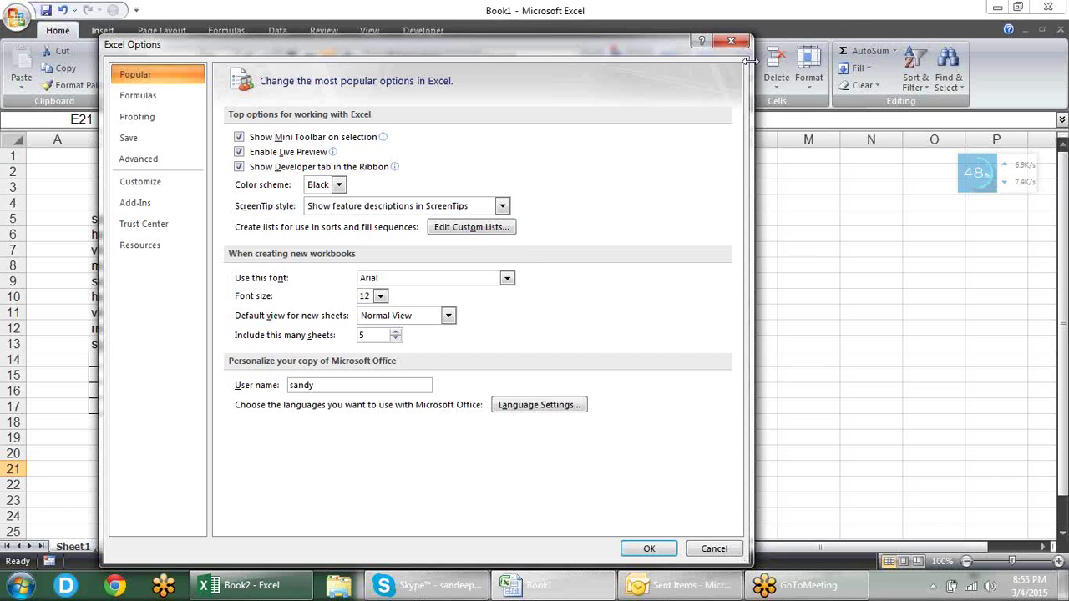
pyautogui.click(732, 41)
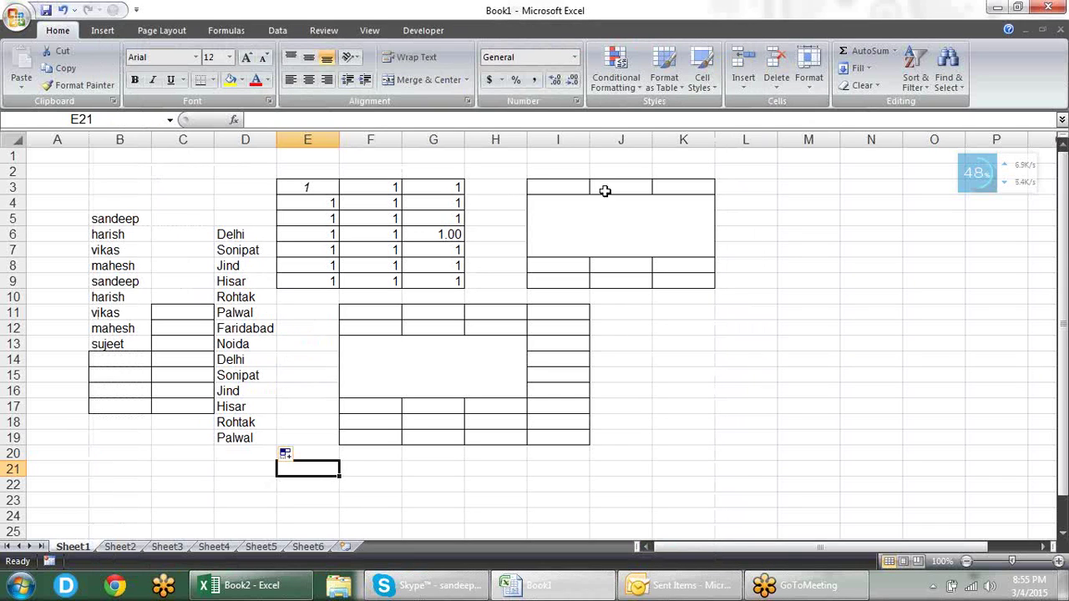
# Type tv, vcr, bag and wire into L6:L9 and select the four cells
pyautogui.click(760, 233)
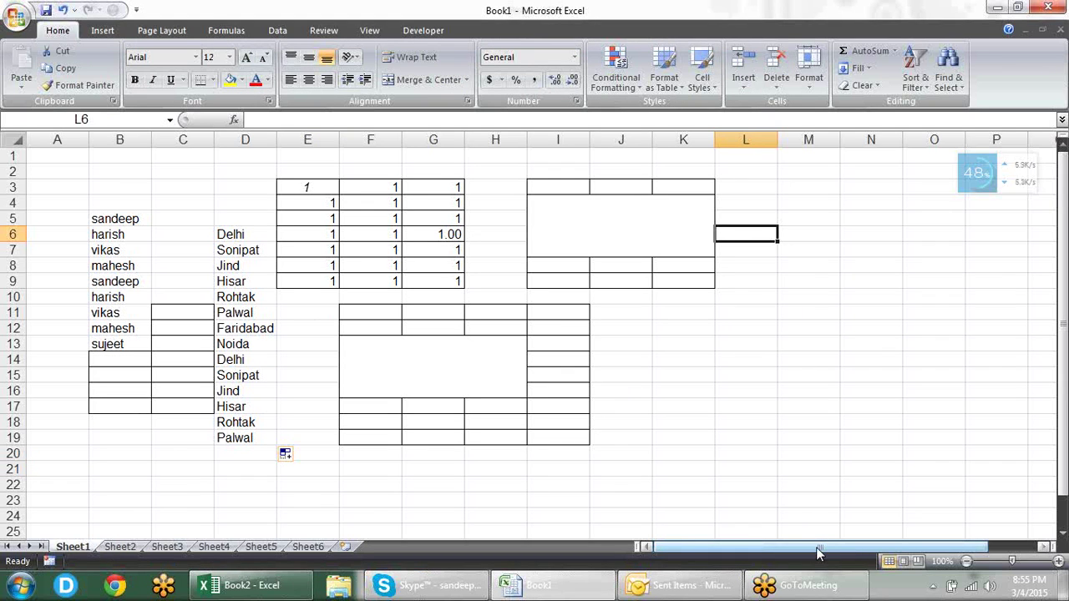
pyautogui.write('tv')
pyautogui.press('Return')
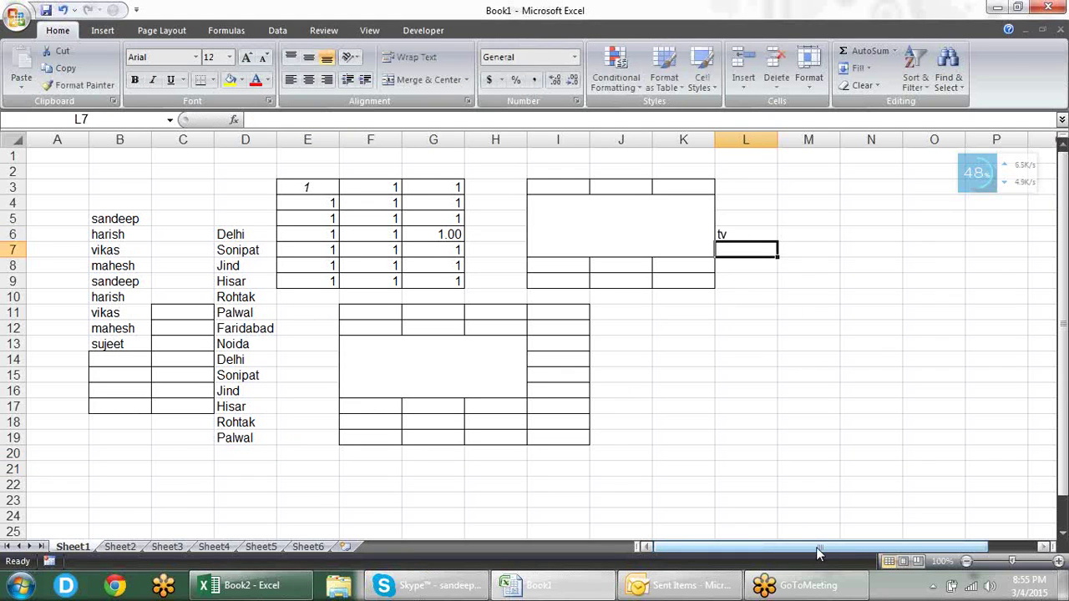
pyautogui.write('vcr')
pyautogui.press('Return')
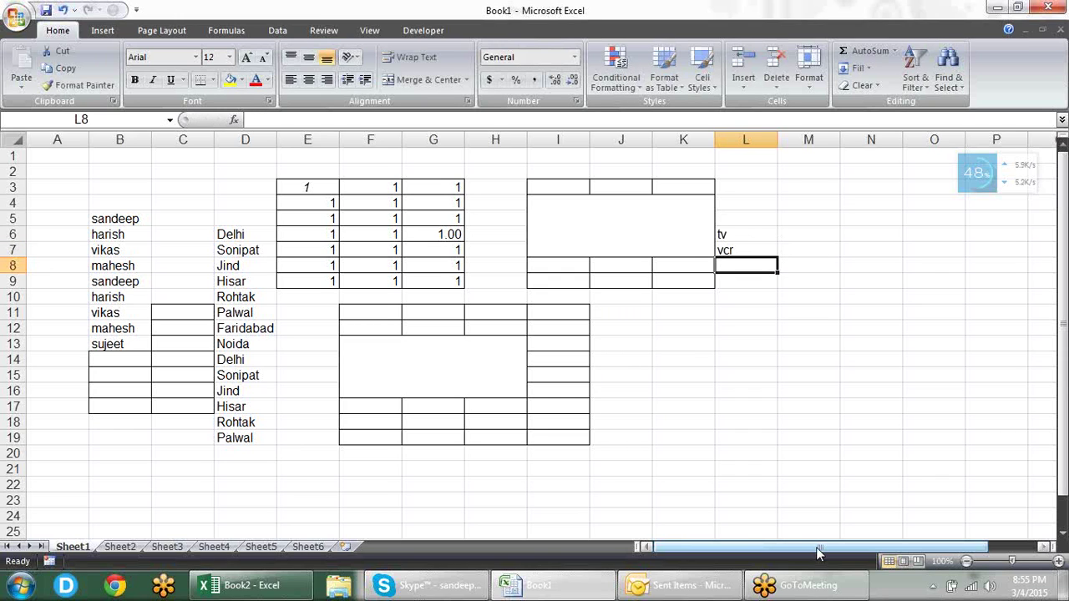
pyautogui.write('bag')
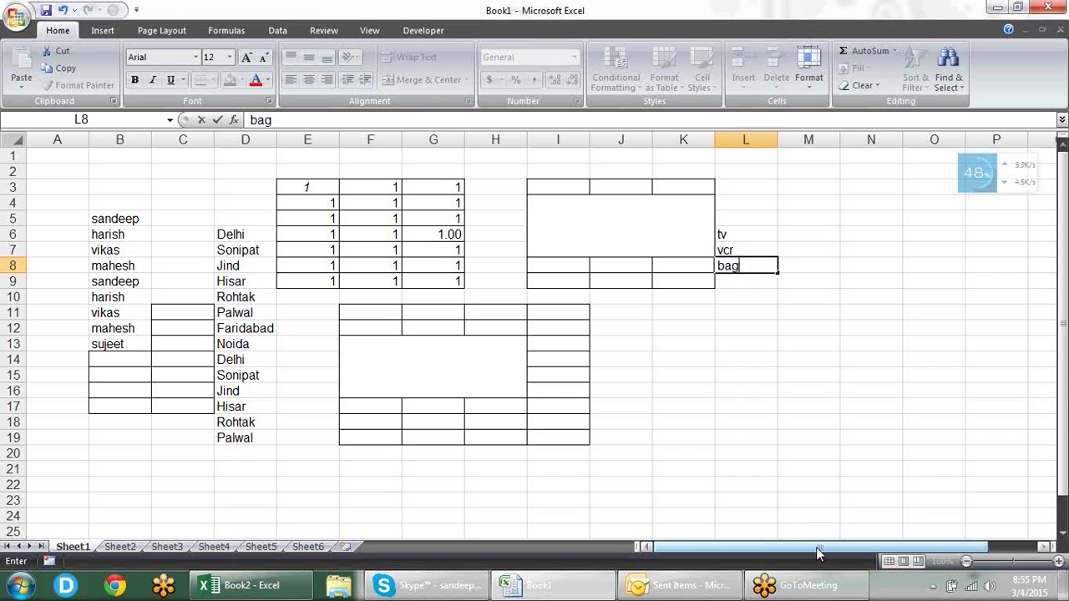
pyautogui.press('Return')
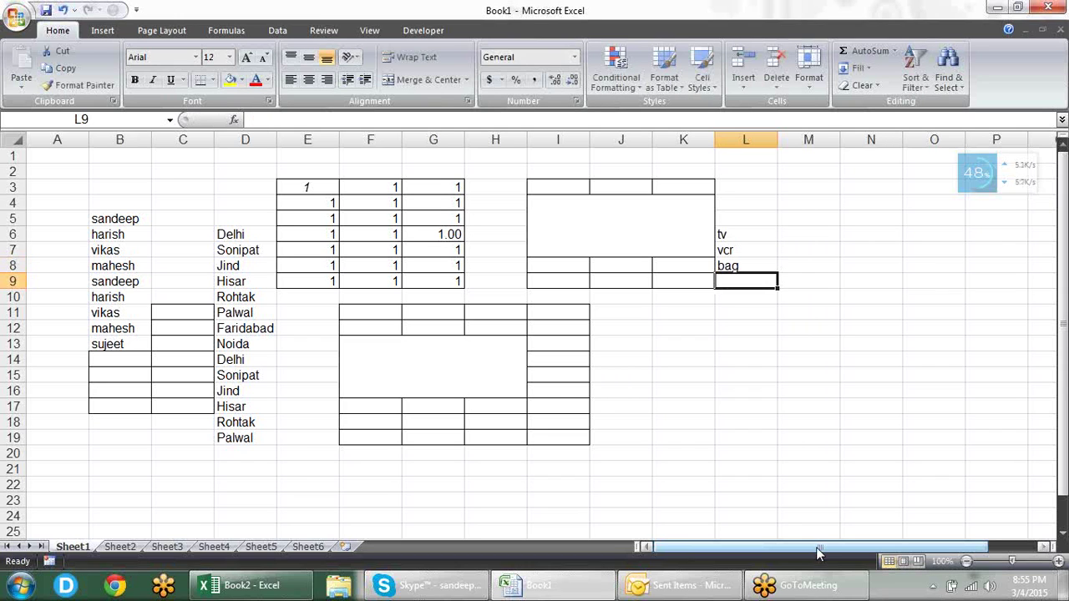
pyautogui.write('wire')
pyautogui.press('Return')
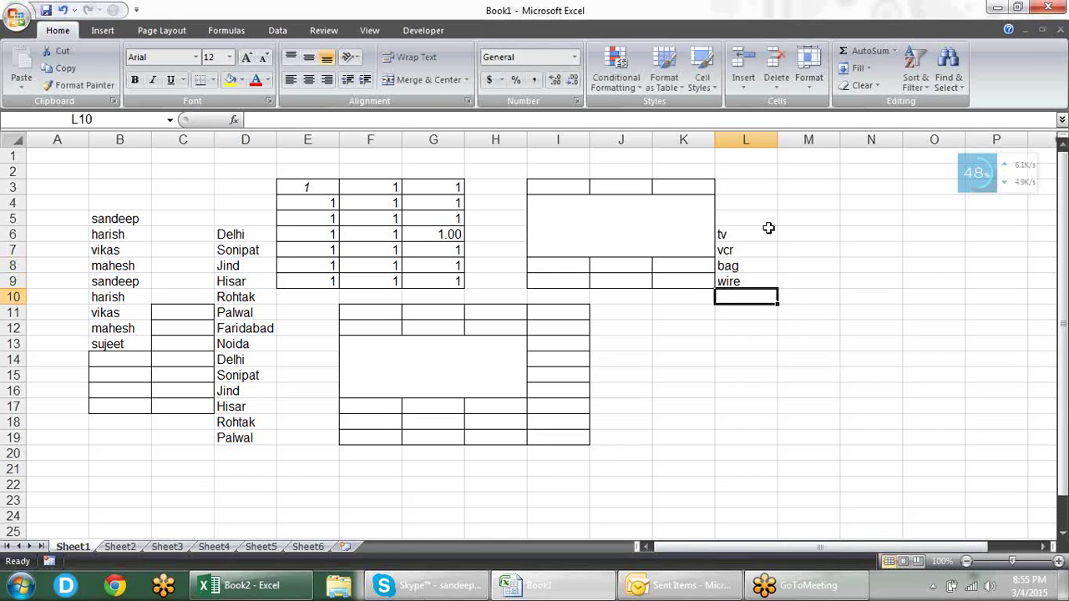
pyautogui.moveTo(769, 228); pyautogui.dragTo(764, 275)
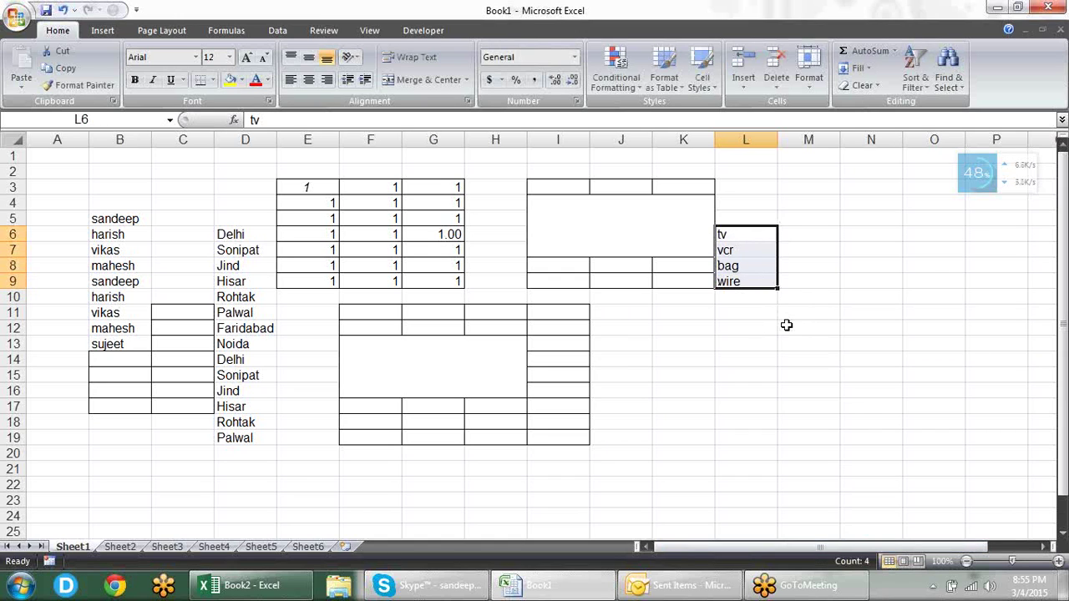
# Open Edit Custom Lists from Excel Options and move the dialog off the data
pyautogui.click(742, 326)
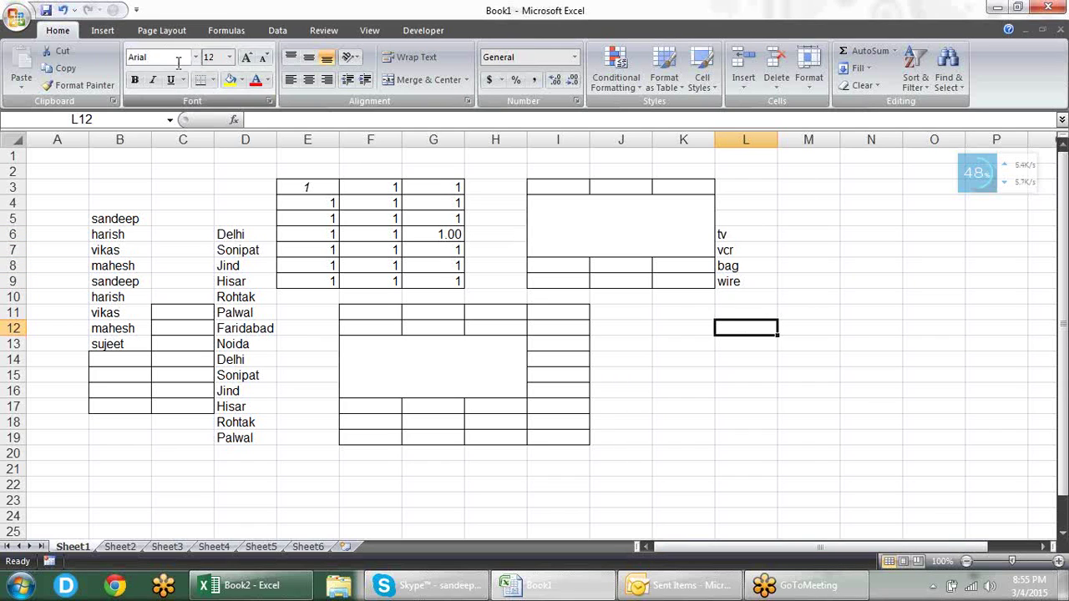
pyautogui.click(19, 19)
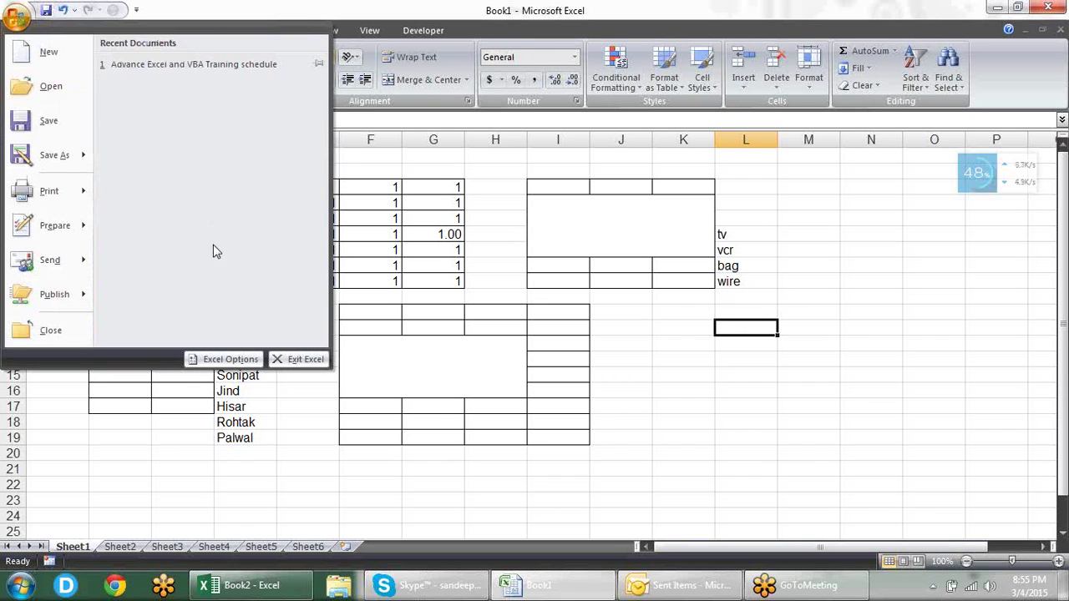
pyautogui.rightClick(209, 359)
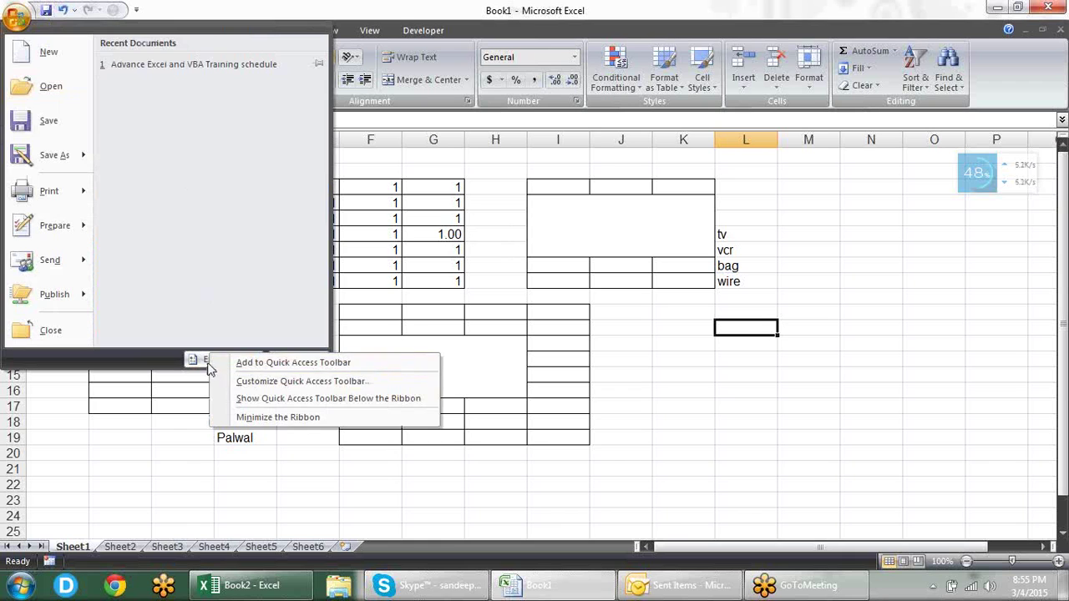
pyautogui.click(206, 367)
pyautogui.click(493, 227)
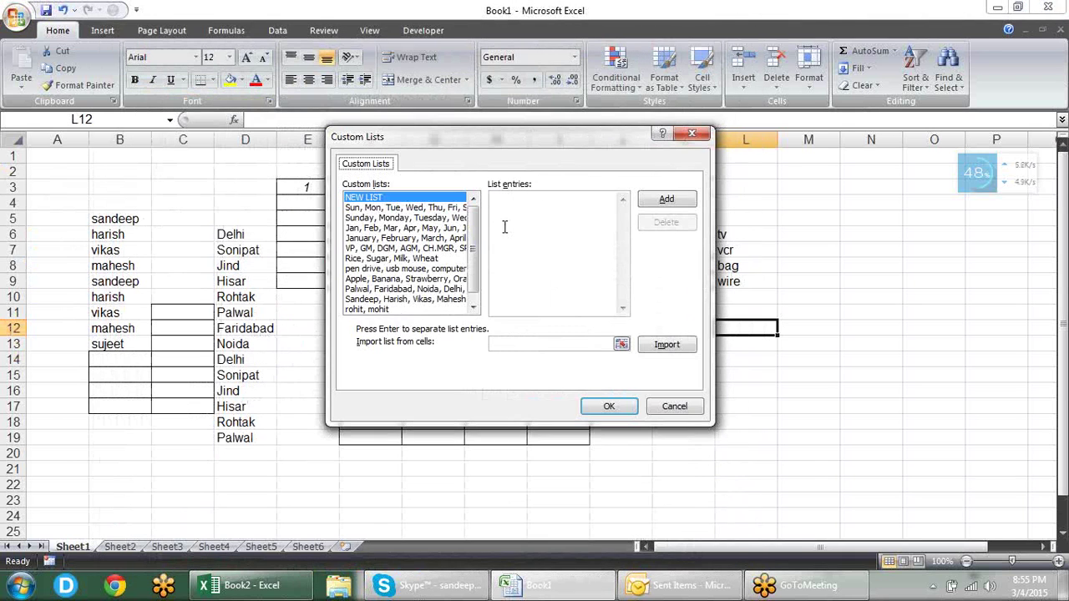
pyautogui.moveTo(553, 140); pyautogui.dragTo(411, 134)
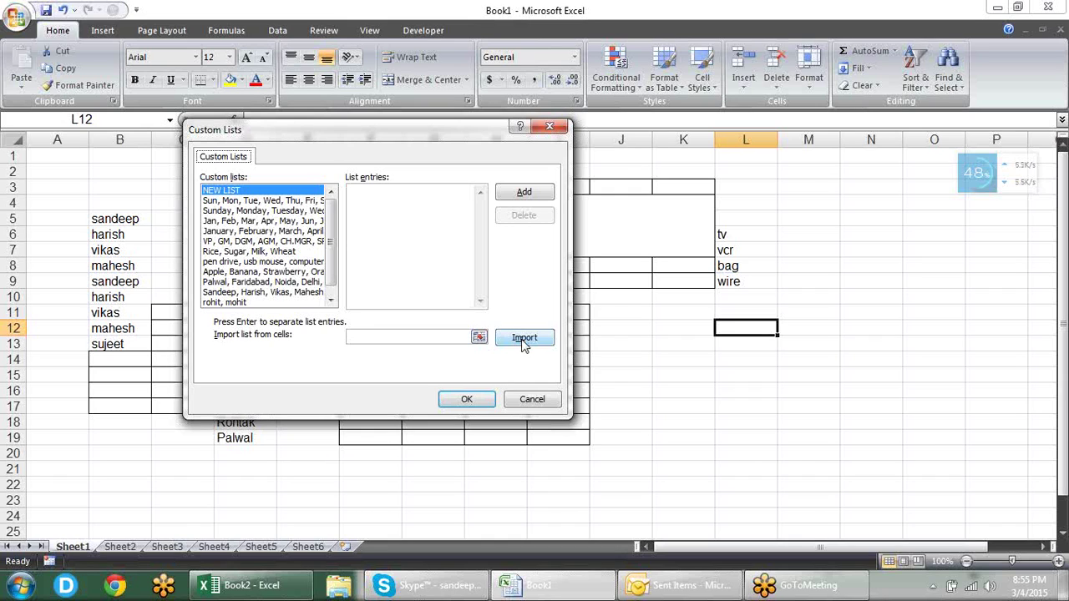
# Import L6:L9 (tv, vcr, bag, wire) as a new custom list and confirm both dialogs
pyautogui.click(479, 337)
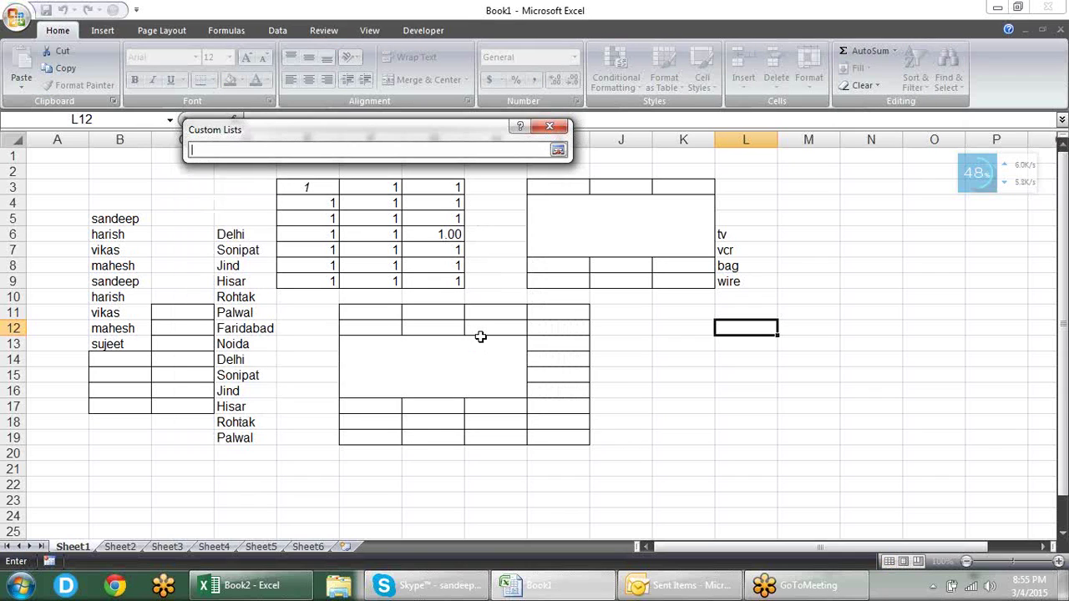
pyautogui.moveTo(736, 230); pyautogui.dragTo(742, 281)
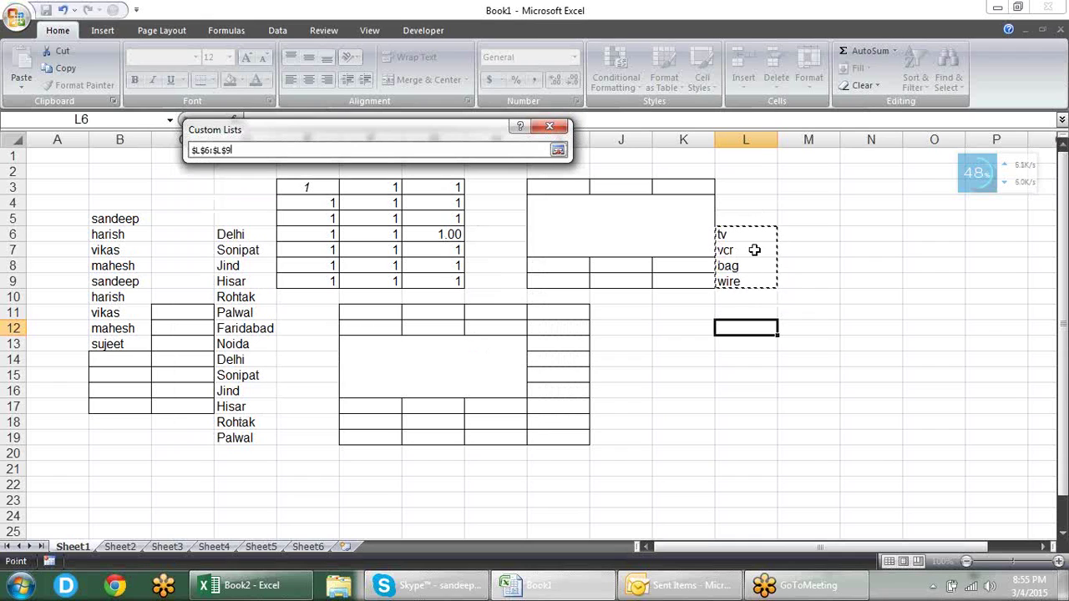
pyautogui.click(558, 152)
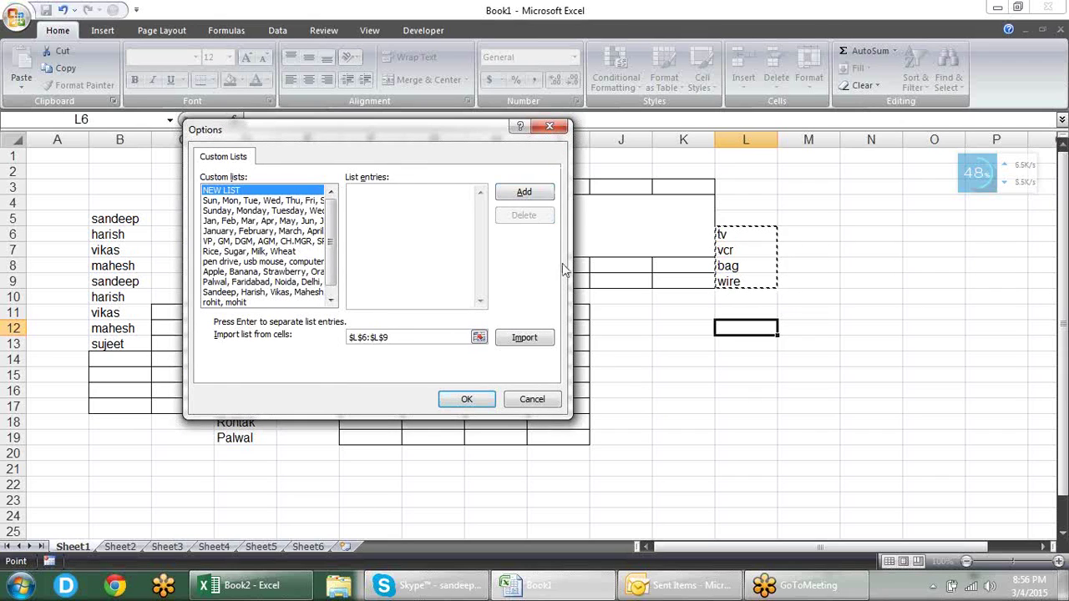
pyautogui.click(548, 342)
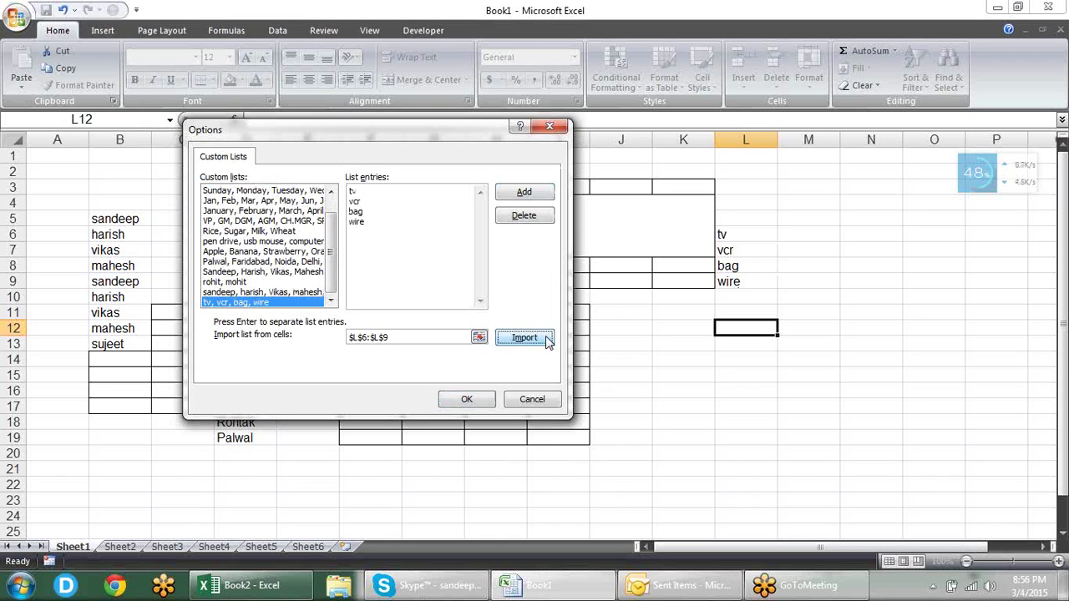
pyautogui.click(401, 223)
pyautogui.click(513, 193)
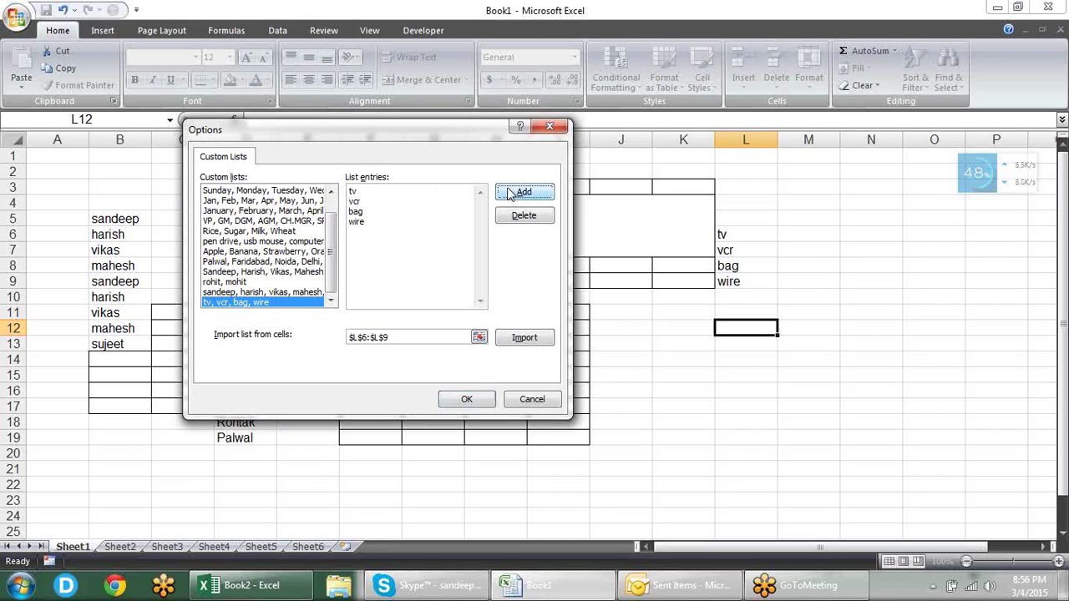
pyautogui.click(461, 400)
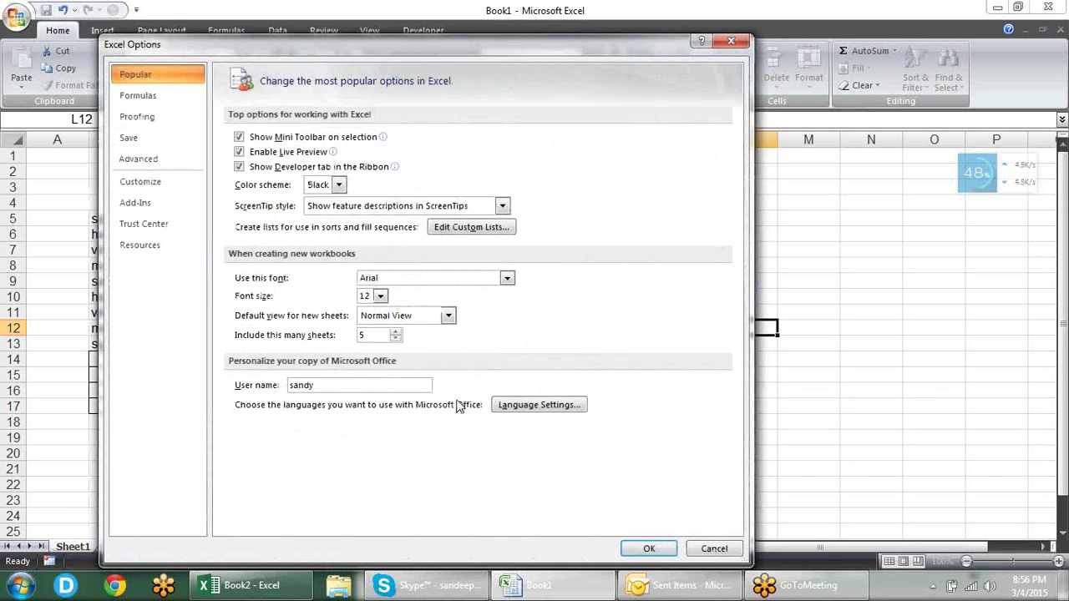
pyautogui.click(643, 548)
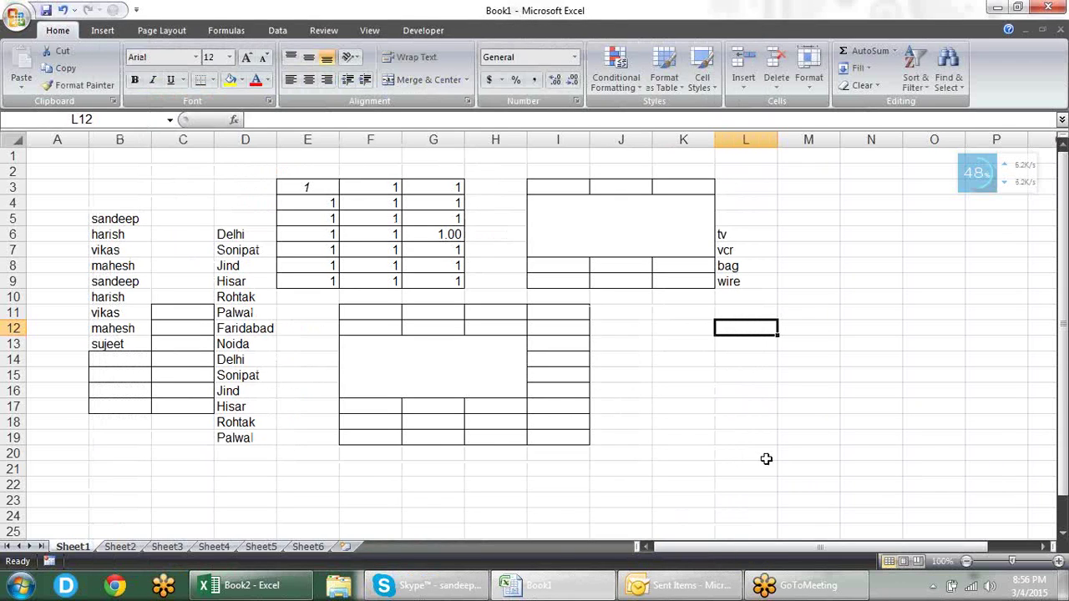
# Type vcr in J13 and auto-fill J13:J20 with vcr, bag, wire, tv twice
pyautogui.click(649, 344)
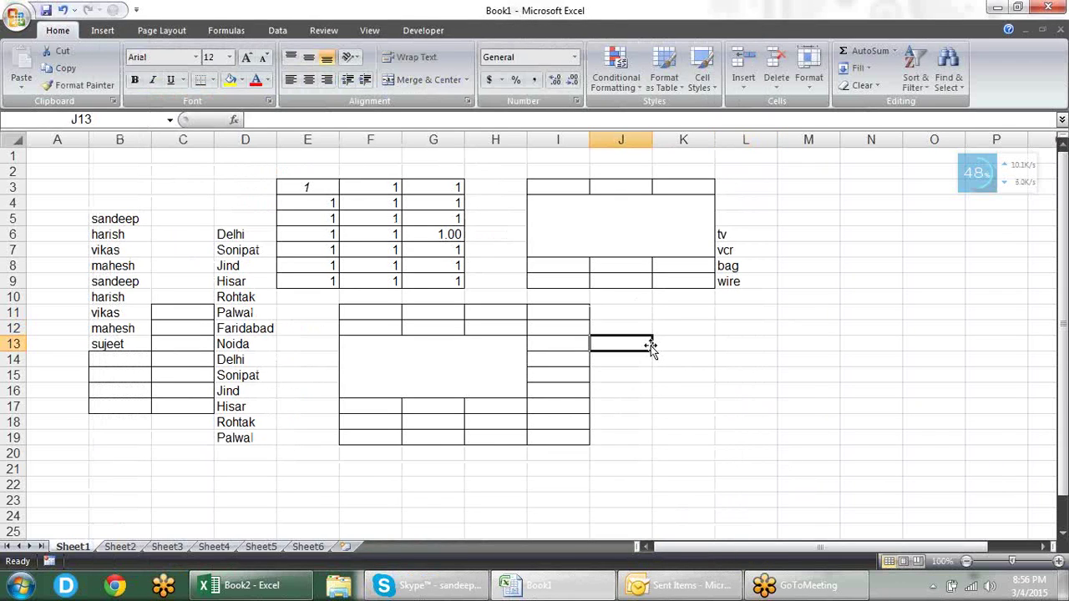
pyautogui.write('vcr')
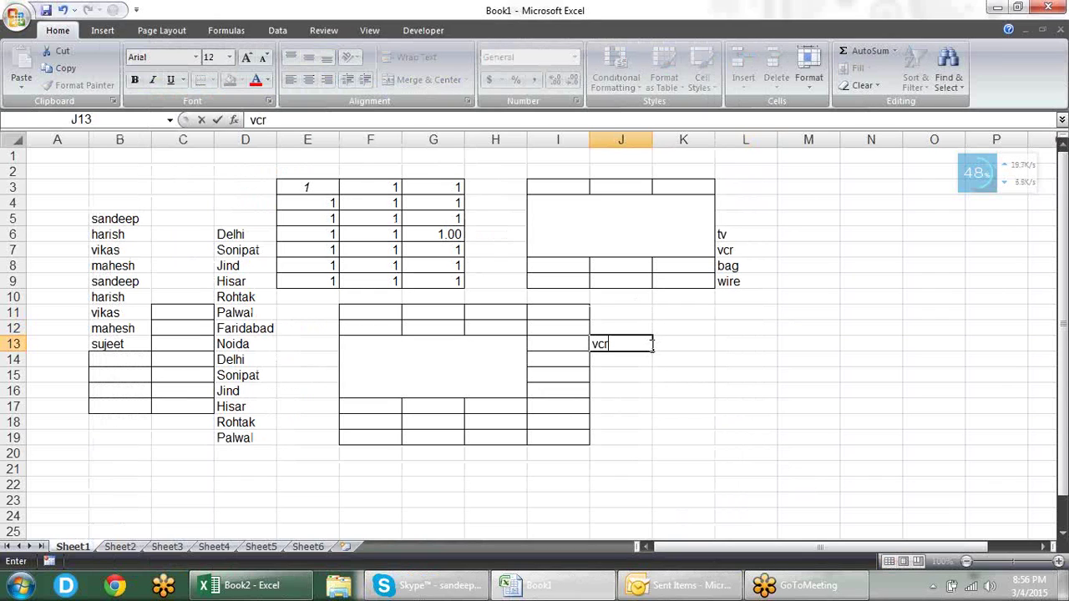
pyautogui.press('Return')
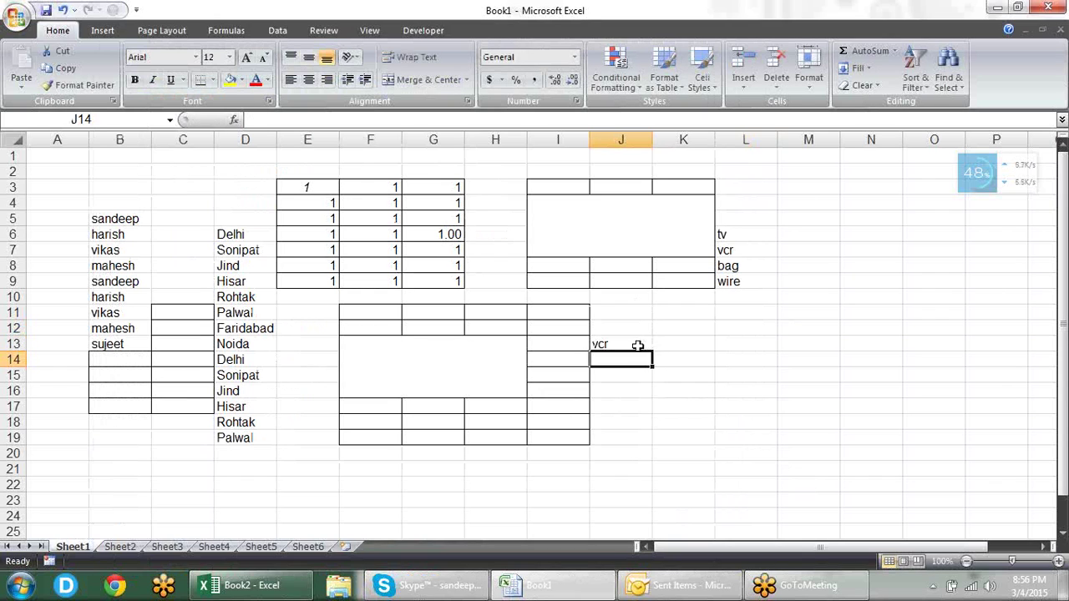
pyautogui.click(644, 345)
pyautogui.moveTo(652, 351); pyautogui.dragTo(652, 461)
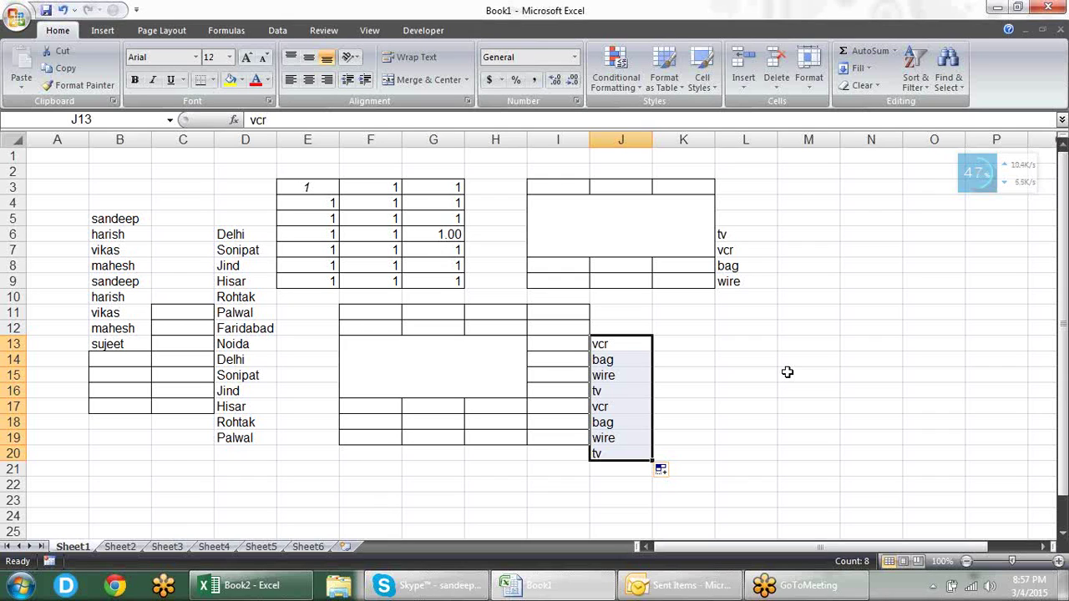
pyautogui.click(1056, 34)
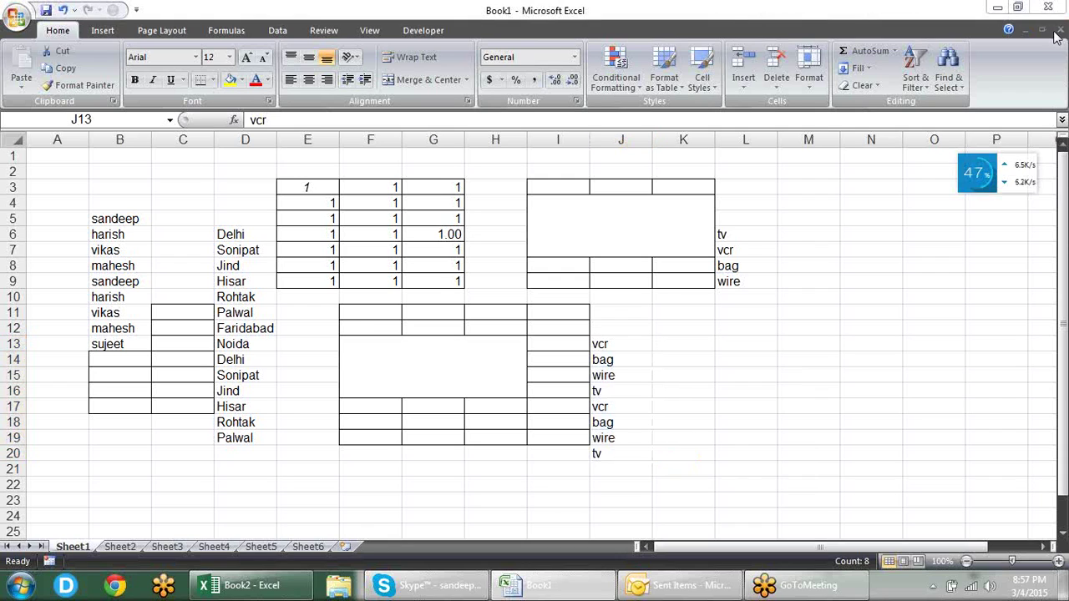